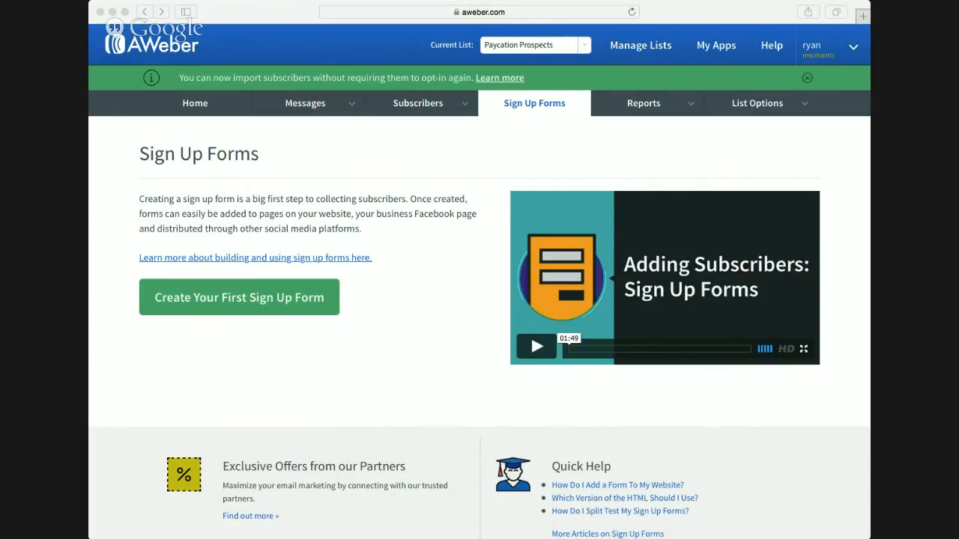
{"action": "left_click", "coordinate": [836, 141]}
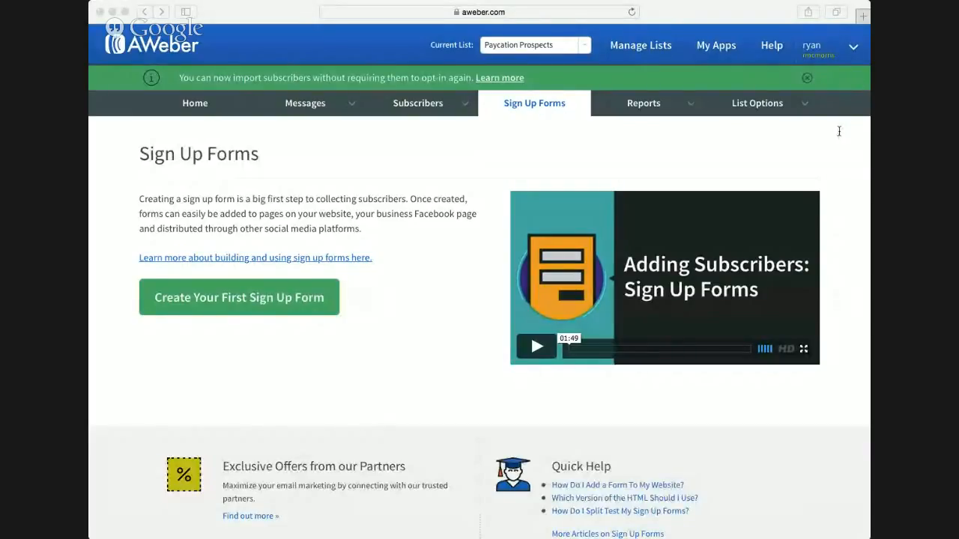
{"action": "left_click", "coordinate": [719, 82]}
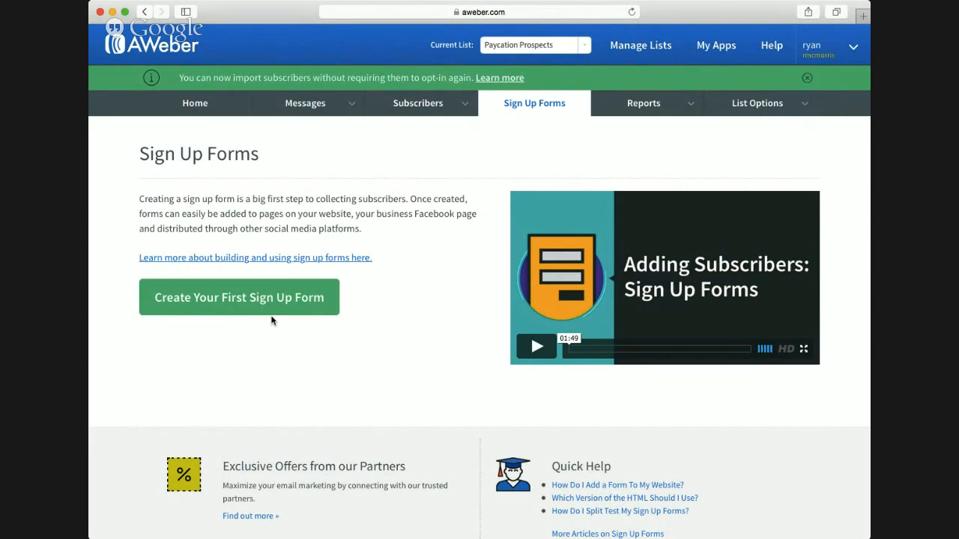
- Start creating the first sign up form for the Paycation Prospects list
{"action": "left_click", "coordinate": [260, 304]}
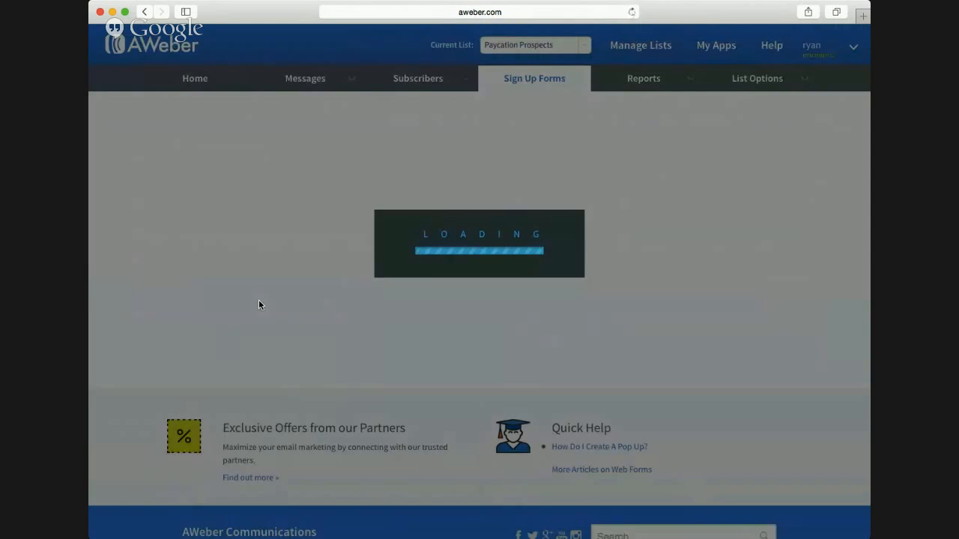
{"action": "scroll", "coordinate": [262, 300], "scroll_direction": "down", "scroll_amount": 5}
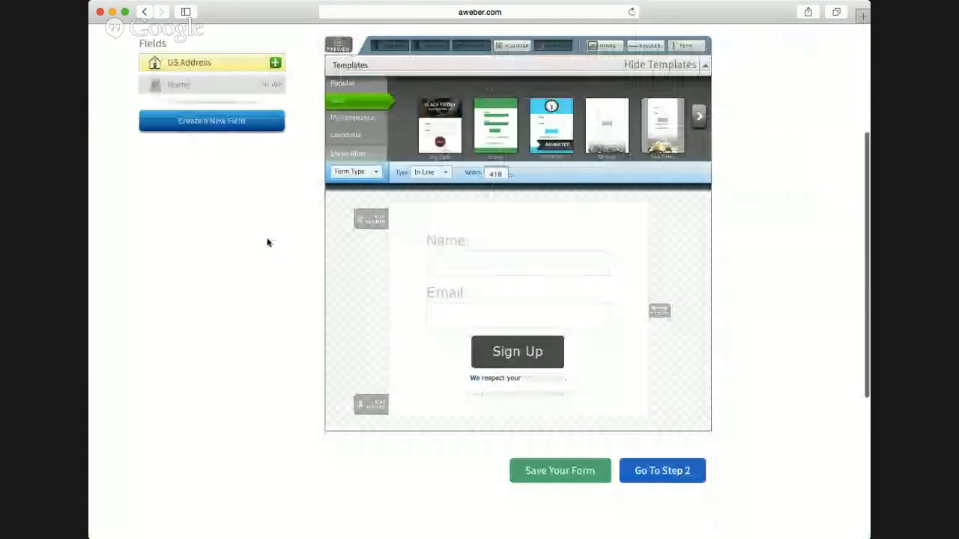
{"action": "scroll", "coordinate": [267, 242], "scroll_direction": "up", "scroll_amount": 3}
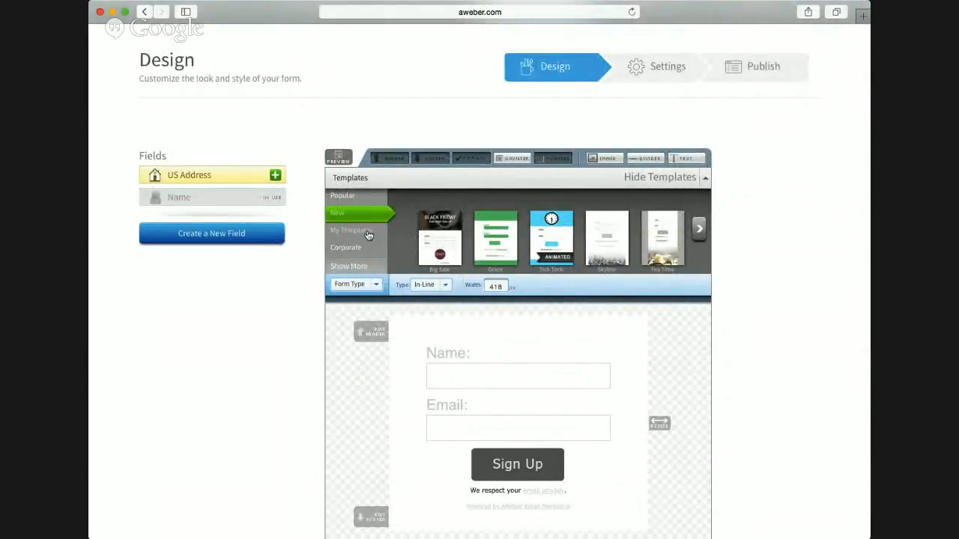
- Show the Travel category of form templates and browse its designs up to the Passport template
{"action": "left_click", "coordinate": [355, 266]}
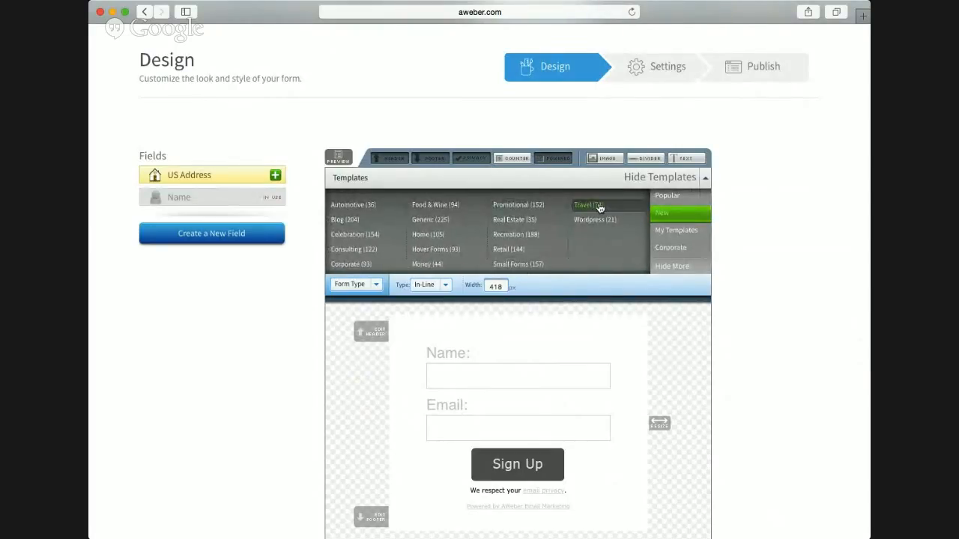
{"action": "left_click", "coordinate": [590, 205]}
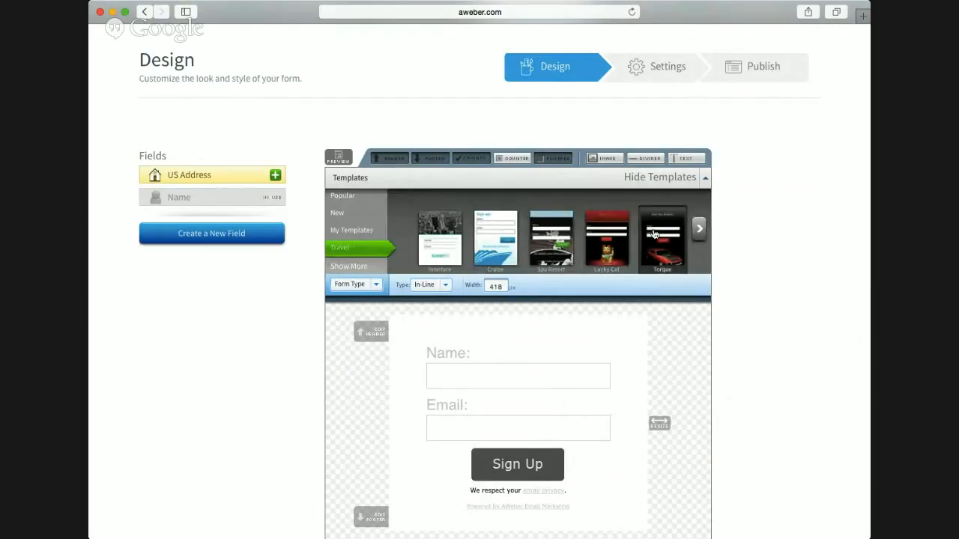
{"action": "left_click", "coordinate": [698, 231]}
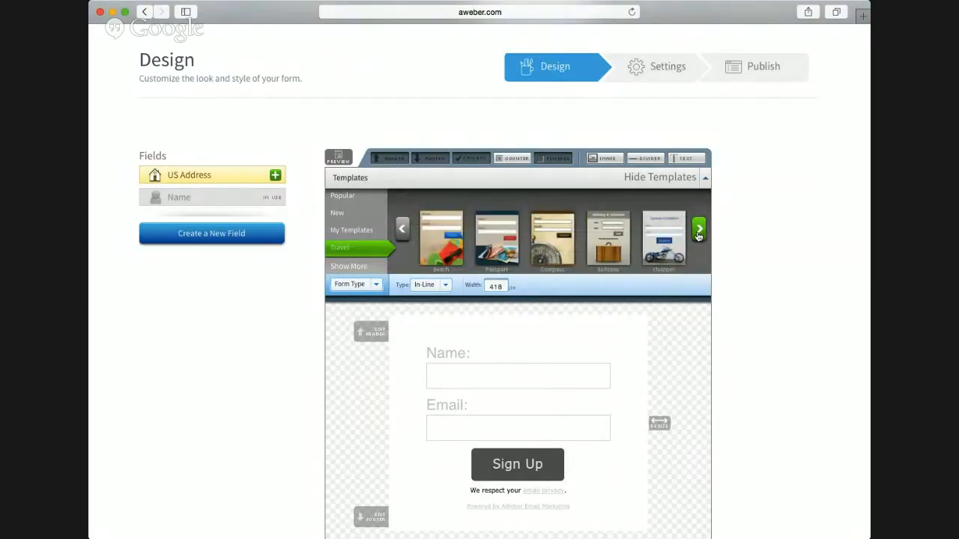
{"action": "left_click", "coordinate": [698, 232]}
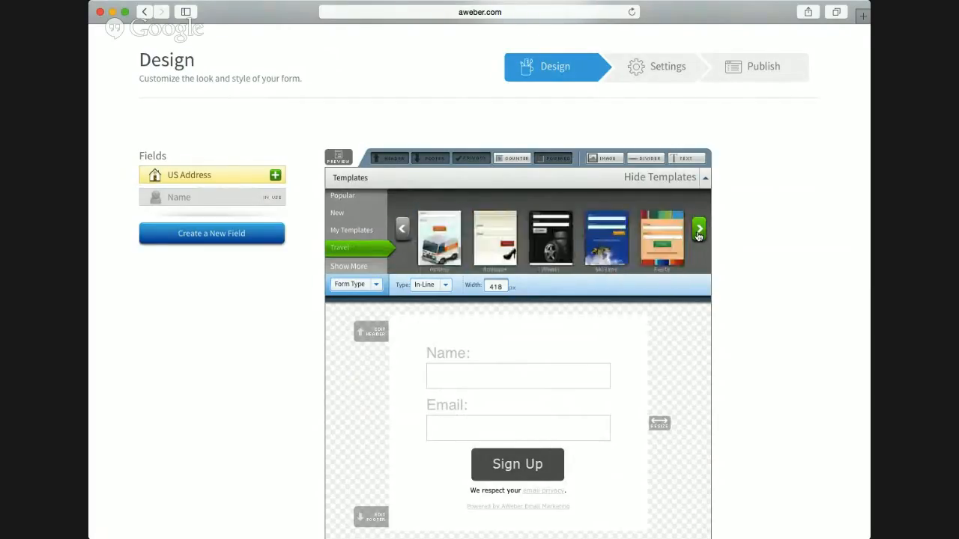
{"action": "left_click", "coordinate": [404, 230]}
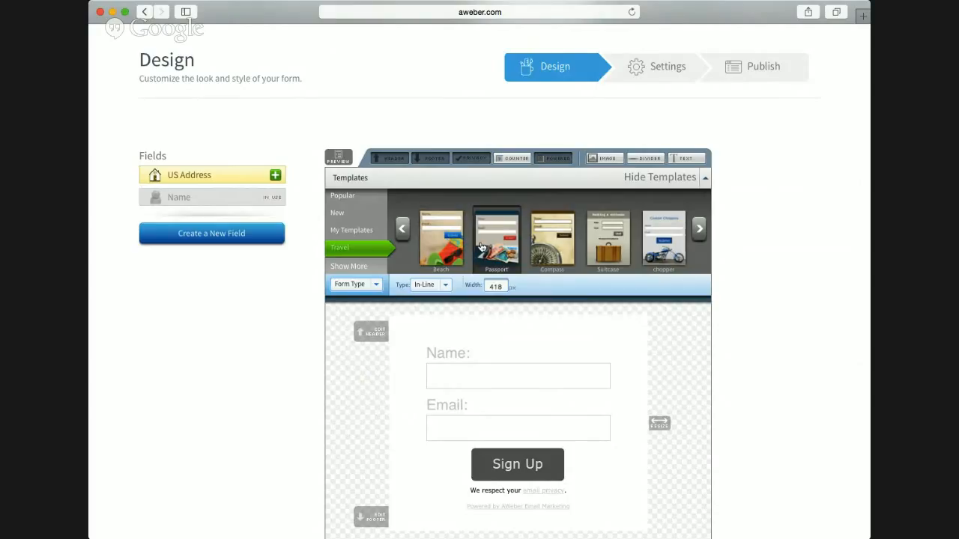
- Compare the Passport template's colour variants and load the template in blue
{"action": "left_click", "coordinate": [481, 247]}
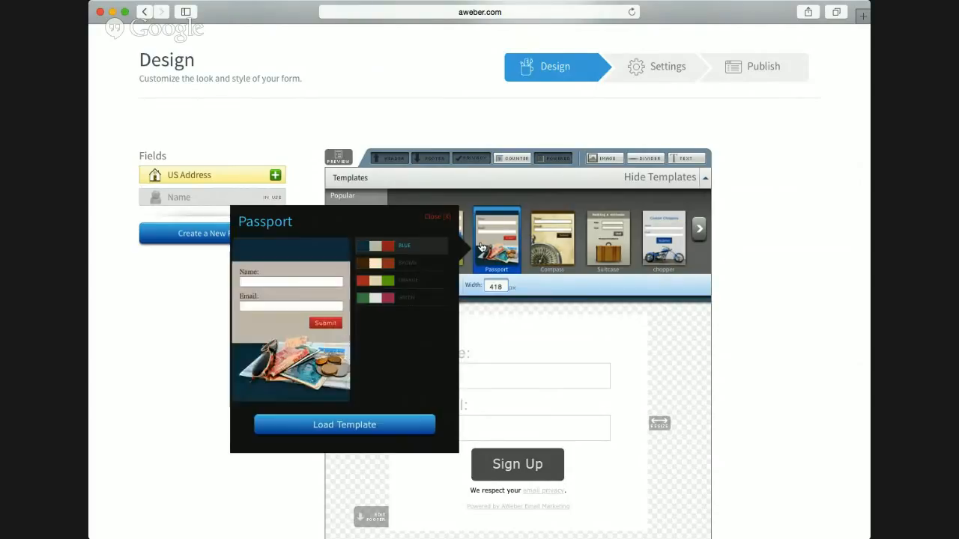
{"action": "left_click", "coordinate": [378, 265]}
{"action": "left_click", "coordinate": [372, 283]}
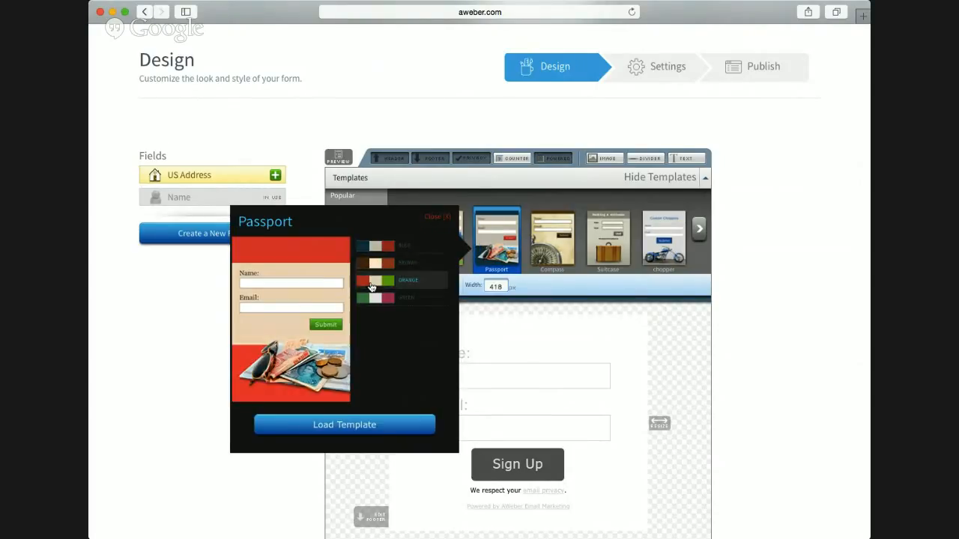
{"action": "left_click", "coordinate": [368, 299]}
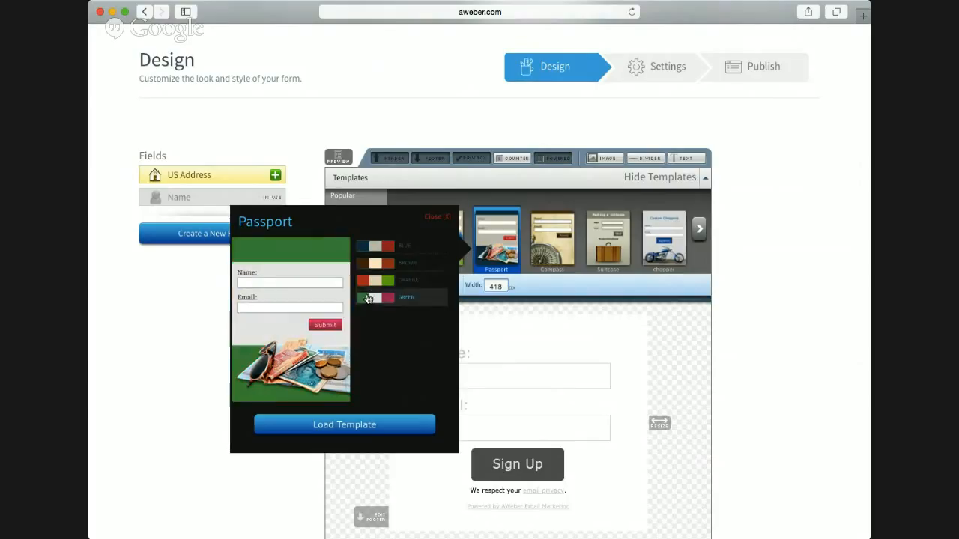
{"action": "left_click", "coordinate": [379, 246]}
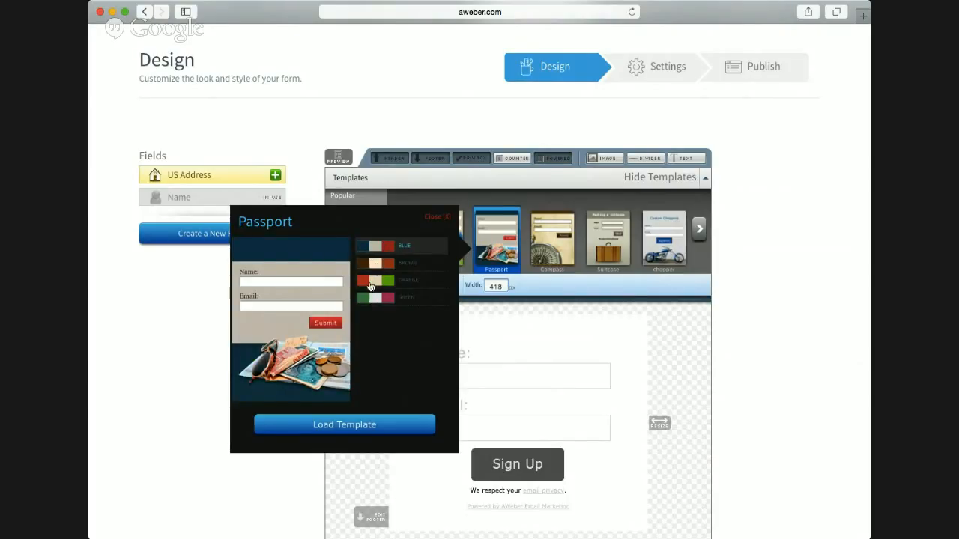
{"action": "left_click", "coordinate": [317, 428]}
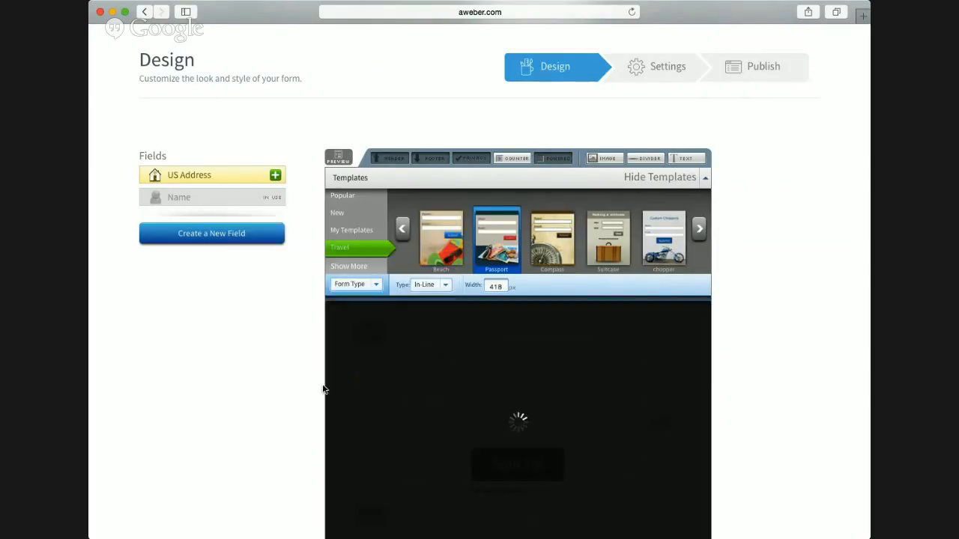
{"action": "scroll", "coordinate": [338, 333], "scroll_direction": "down", "scroll_amount": 5}
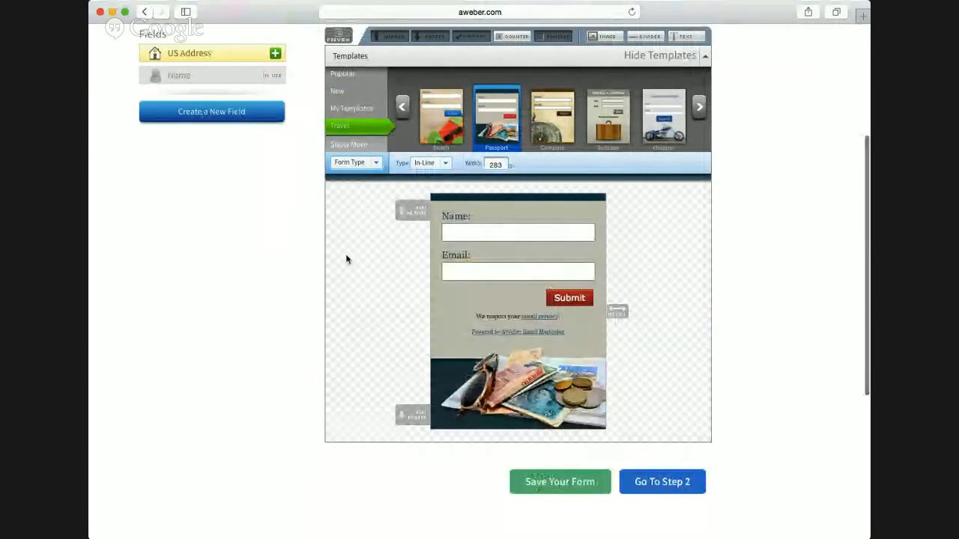
- Add a new custom field named "Best Phone Number" to the form and save it as a text input
{"action": "left_click", "coordinate": [229, 119]}
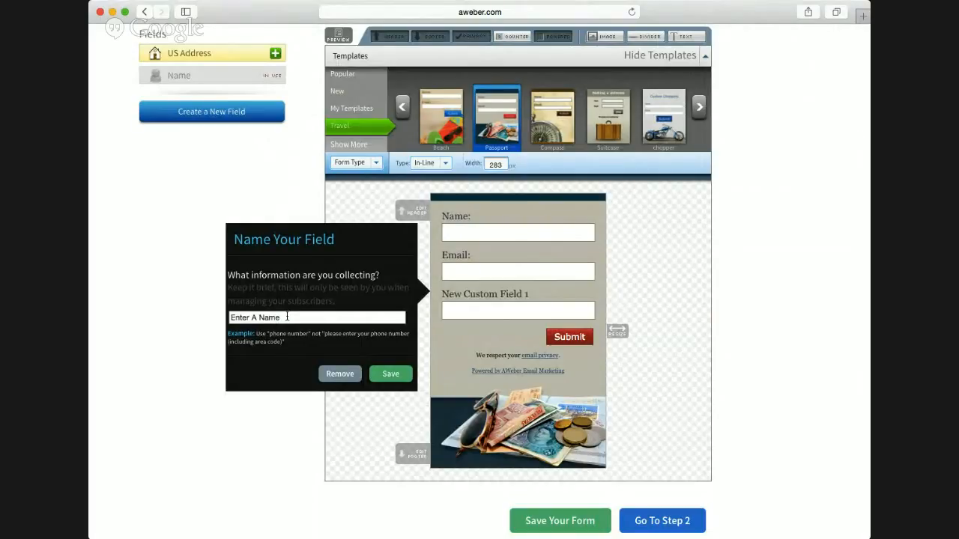
{"action": "left_click", "coordinate": [287, 317]}
{"action": "type", "text": "Best Phone Number:"}
{"action": "left_click", "coordinate": [399, 376]}
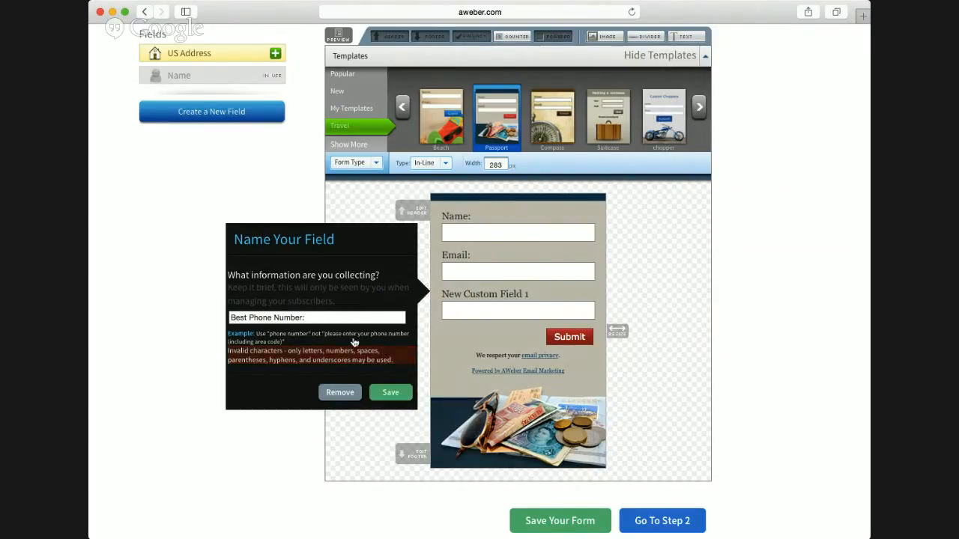
{"action": "left_click", "coordinate": [386, 395]}
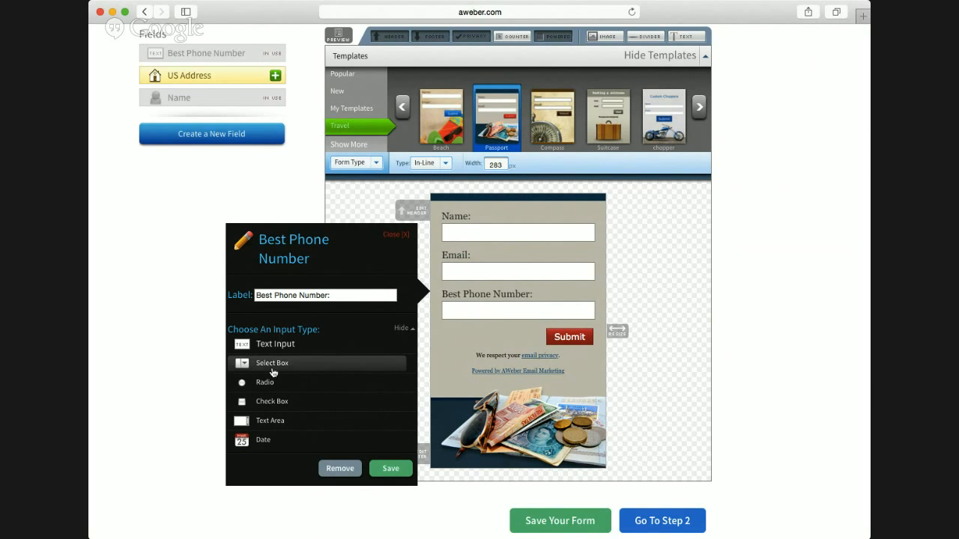
{"action": "scroll", "coordinate": [342, 435], "scroll_direction": "down", "scroll_amount": 2}
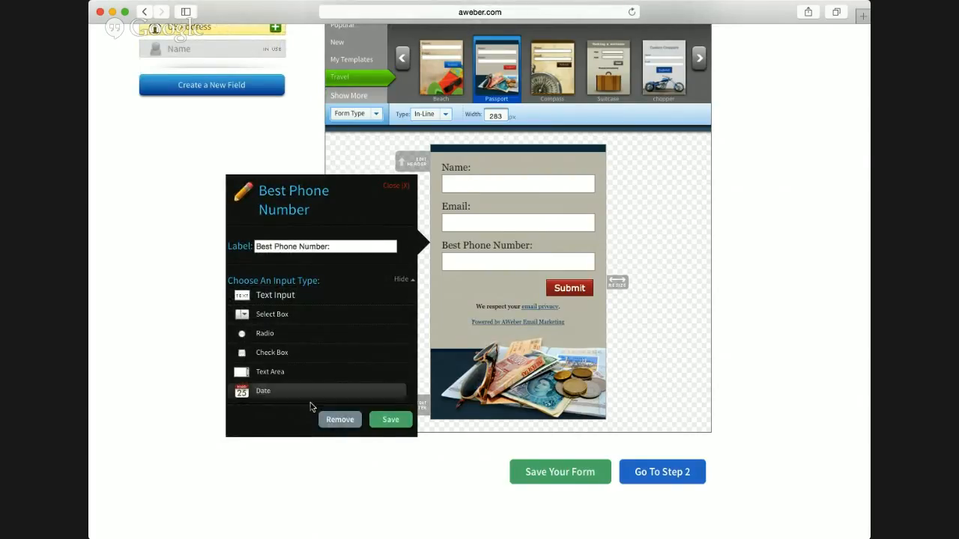
{"action": "left_click", "coordinate": [390, 424]}
- Add another custom field to the form and name it "Best Time To Call"
{"action": "scroll", "coordinate": [296, 177], "scroll_direction": "up", "scroll_amount": 2}
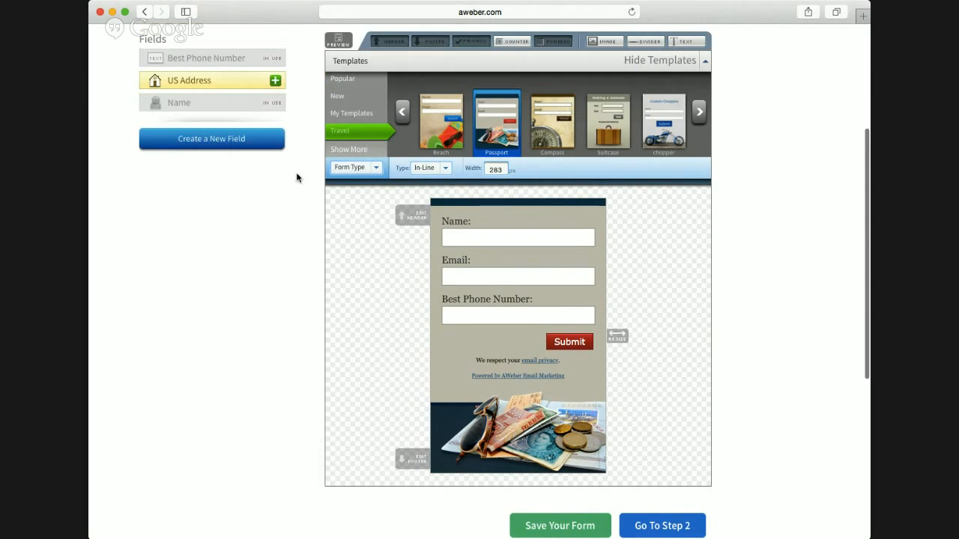
{"action": "left_click", "coordinate": [220, 146]}
{"action": "left_click", "coordinate": [283, 362]}
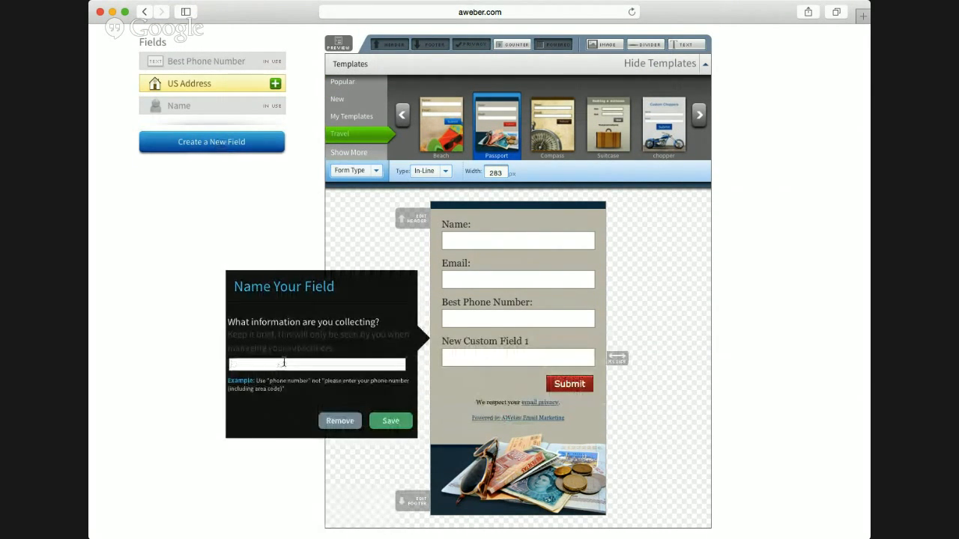
{"action": "type", "text": "Best Time to"}
{"action": "key", "text": "BackSpace"}
{"action": "key", "text": "BackSpace"}
{"action": "key", "text": "BackSpace"}
{"action": "type", "text": "TO c"}
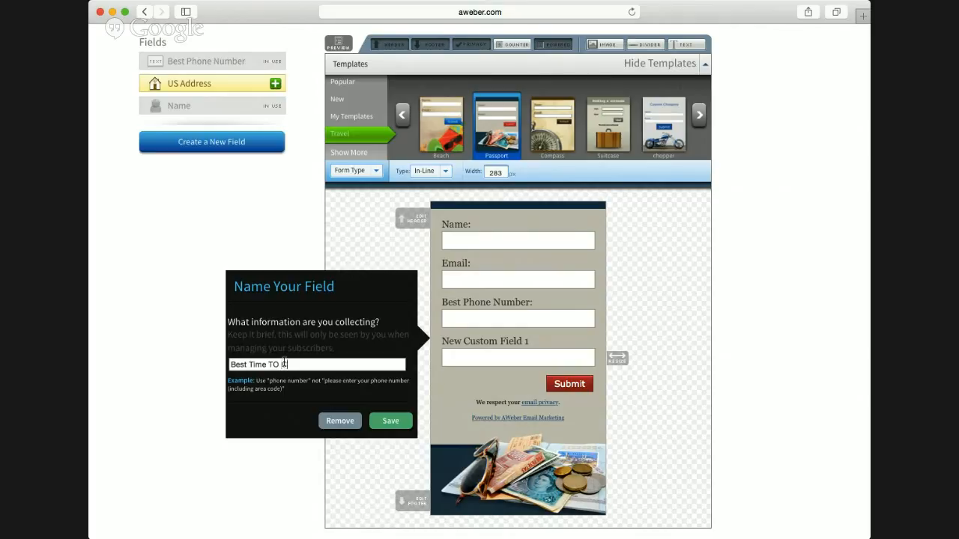
{"action": "key", "text": "BackSpace"}
{"action": "key", "text": "BackSpace"}
{"action": "key", "text": "BackSpace"}
{"action": "type", "text": "o Call"}
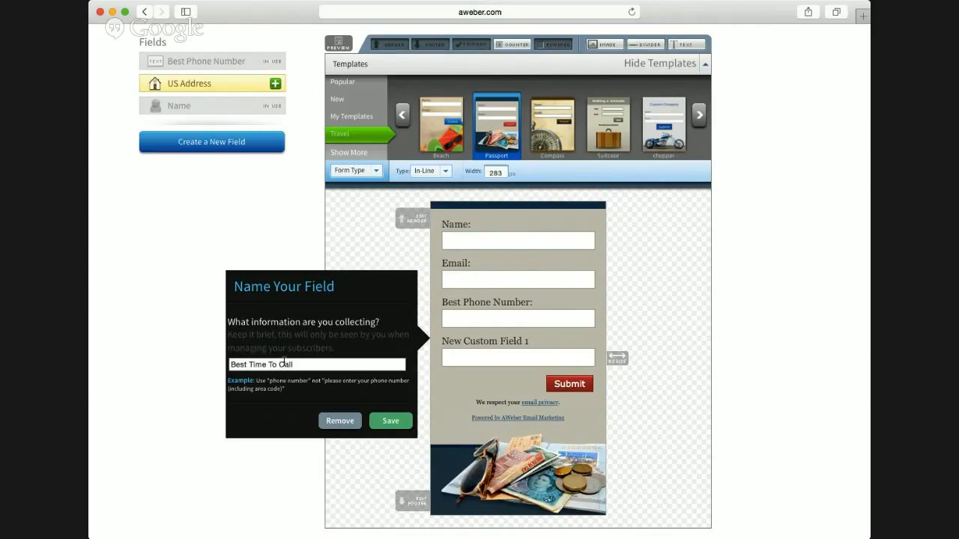
{"action": "left_click", "coordinate": [388, 420]}
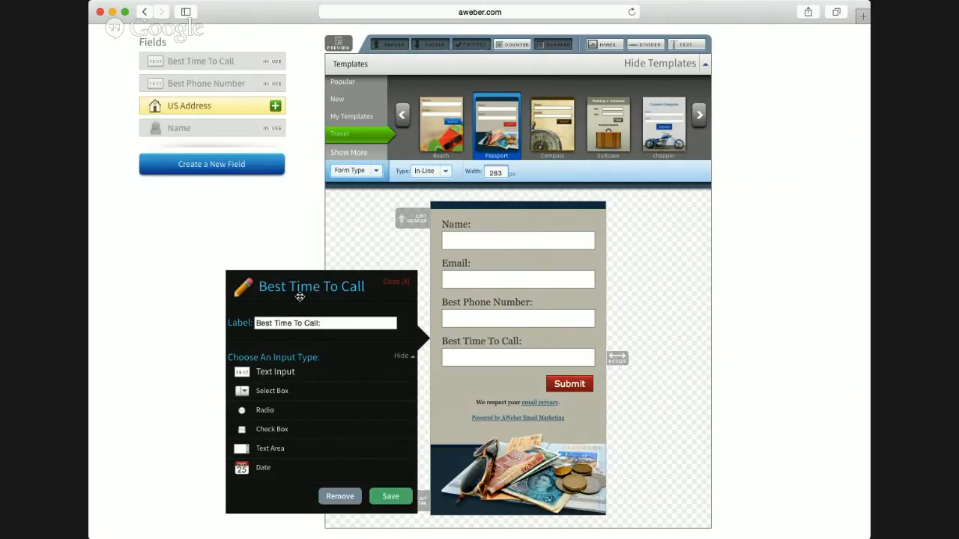
- Make the Best Time To Call field a select box and add the choice "Morning 8am - 11:30am Est"
{"action": "left_click", "coordinate": [275, 392]}
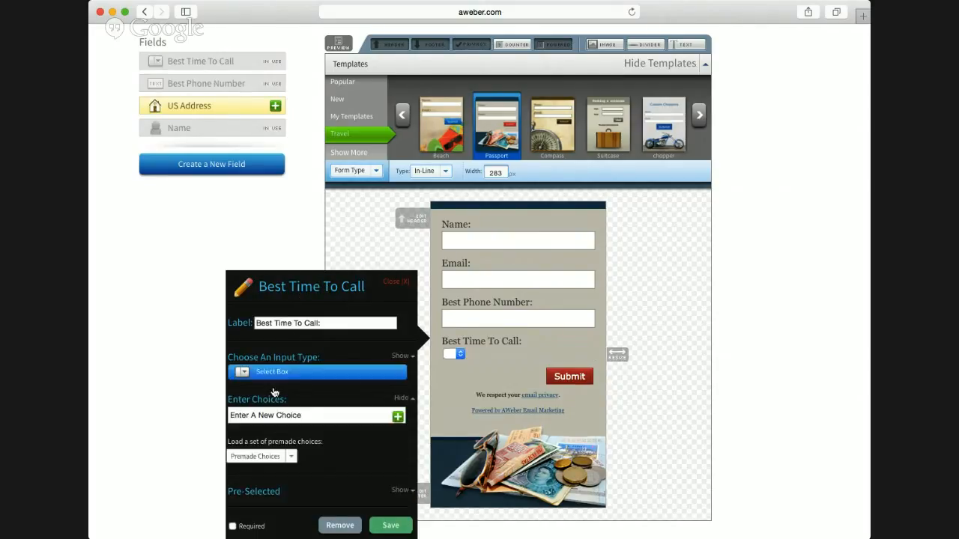
{"action": "left_click", "coordinate": [397, 417]}
{"action": "type", "text": "Morning 8am - 11:30am Est"}
{"action": "left_click", "coordinate": [397, 417]}
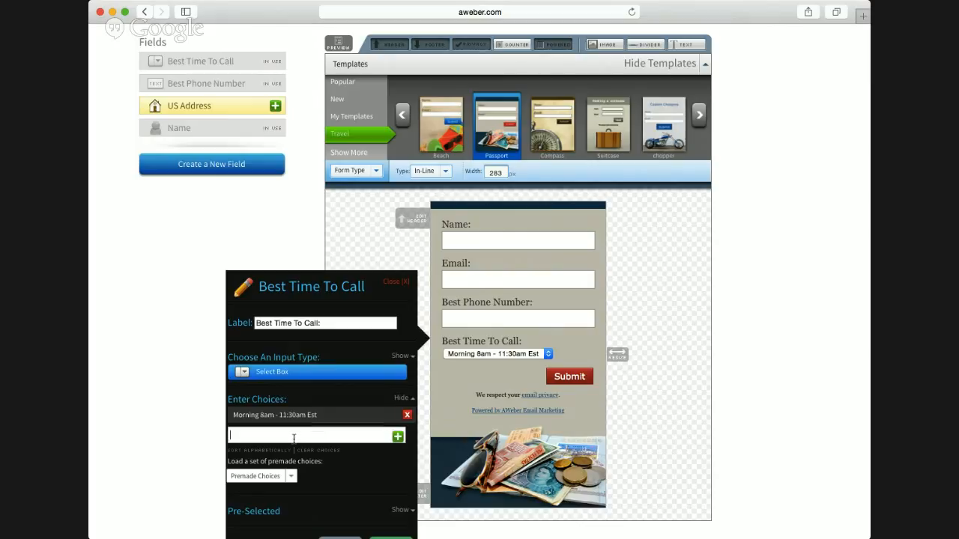
- Add the call time choices "Mid-Day 12pm - 4:30 Est" and "Night 5pm - 10pm Est (or later)"
{"action": "left_click", "coordinate": [293, 438]}
{"action": "type", "text": "Mid-Day 12pm"}
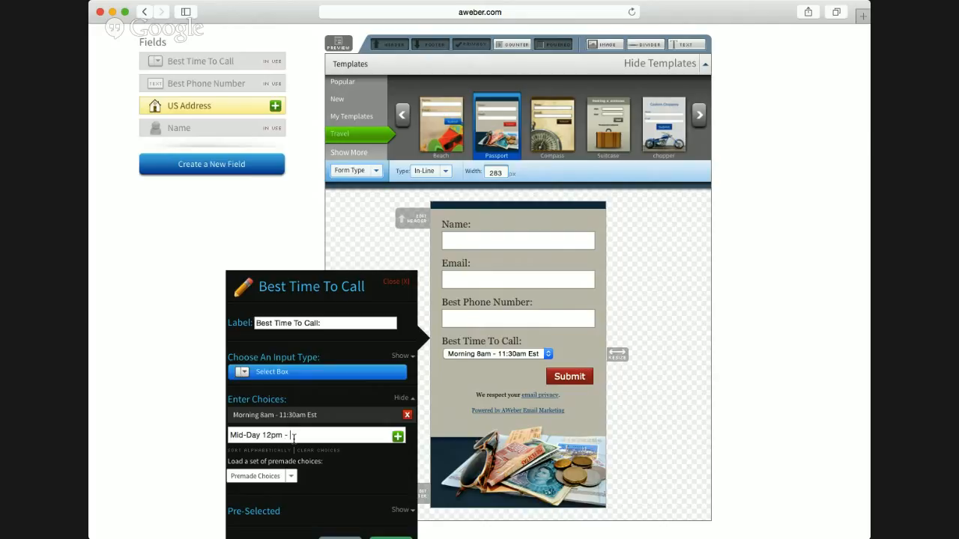
{"action": "type", "text": " - 4:30 Est"}
{"action": "left_click", "coordinate": [397, 436]}
{"action": "left_click", "coordinate": [304, 453]}
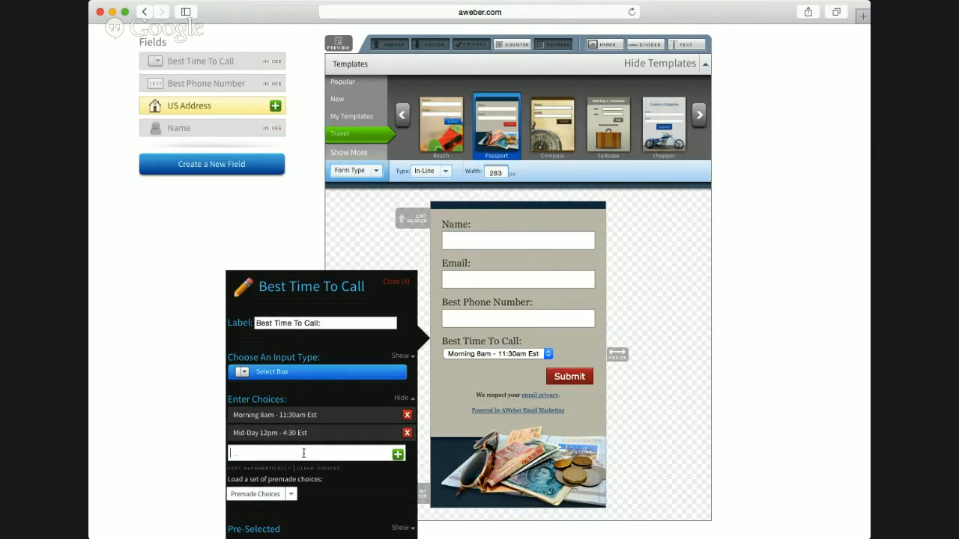
{"action": "type", "text": "Night 5pm - 10pm Est"}
{"action": "type", "text": "(or later)"}
{"action": "left_click", "coordinate": [397, 454]}
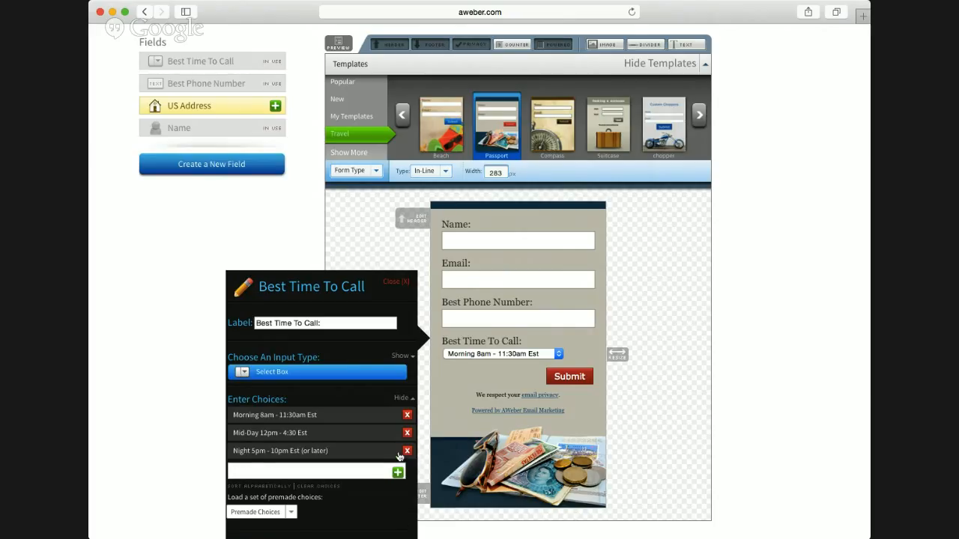
- Mark the Best Time To Call field as required and save the field
{"action": "scroll", "coordinate": [399, 456], "scroll_direction": "down", "scroll_amount": 2}
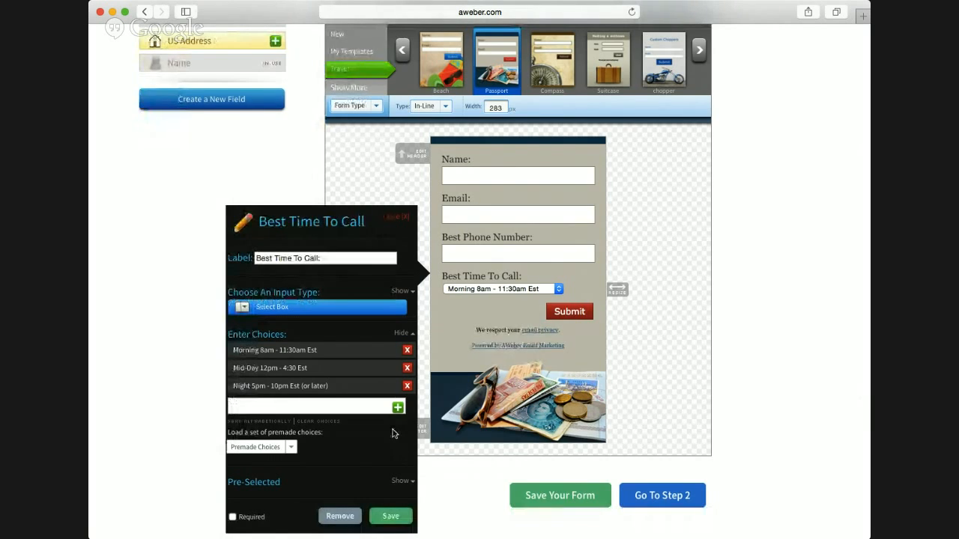
{"action": "scroll", "coordinate": [395, 446], "scroll_direction": "down", "scroll_amount": 3}
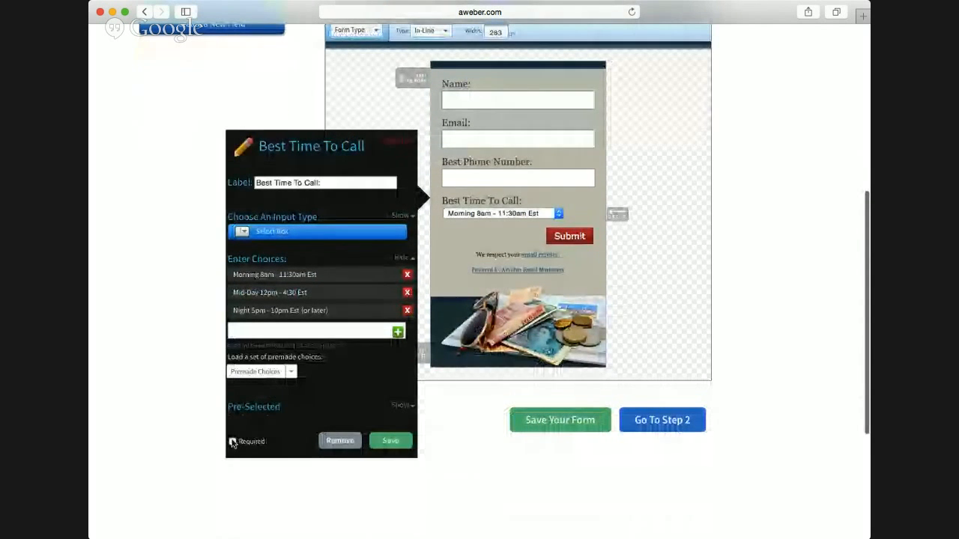
{"action": "left_click", "coordinate": [233, 442]}
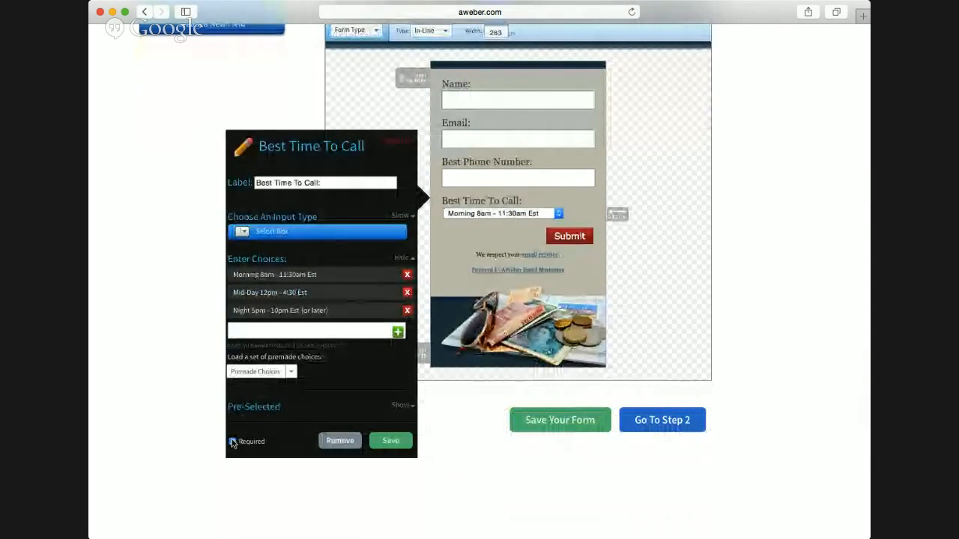
{"action": "left_click", "coordinate": [390, 441]}
{"action": "scroll", "coordinate": [376, 321], "scroll_direction": "up", "scroll_amount": 3}
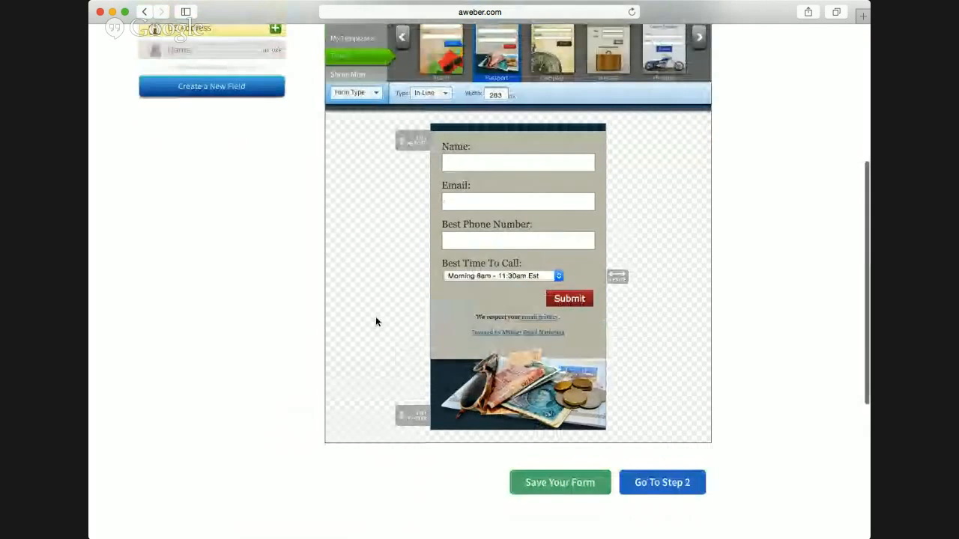
{"action": "scroll", "coordinate": [376, 322], "scroll_direction": "up", "scroll_amount": 1}
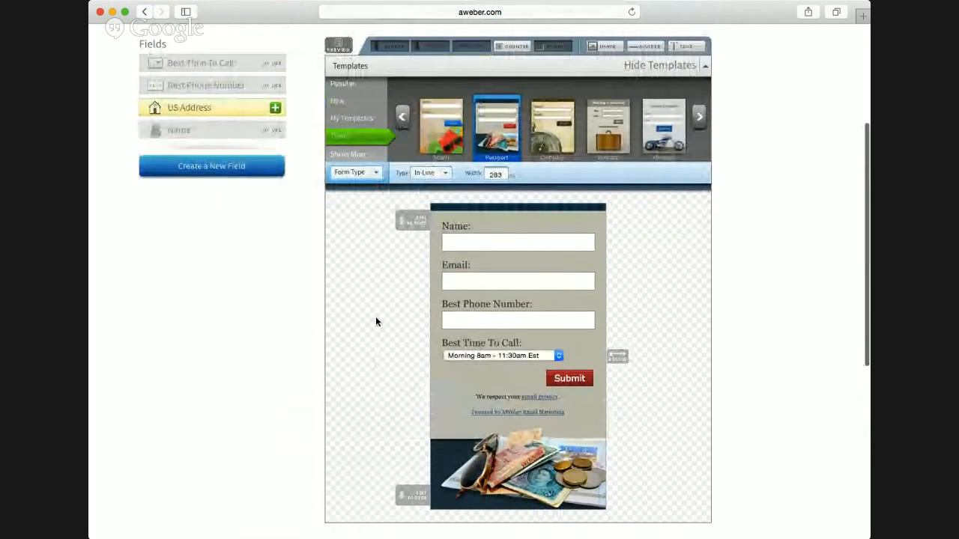
- Add a custom field to the form and name it "What Interest You About the Travel Industry"
{"action": "scroll", "coordinate": [376, 321], "scroll_direction": "down", "scroll_amount": 1}
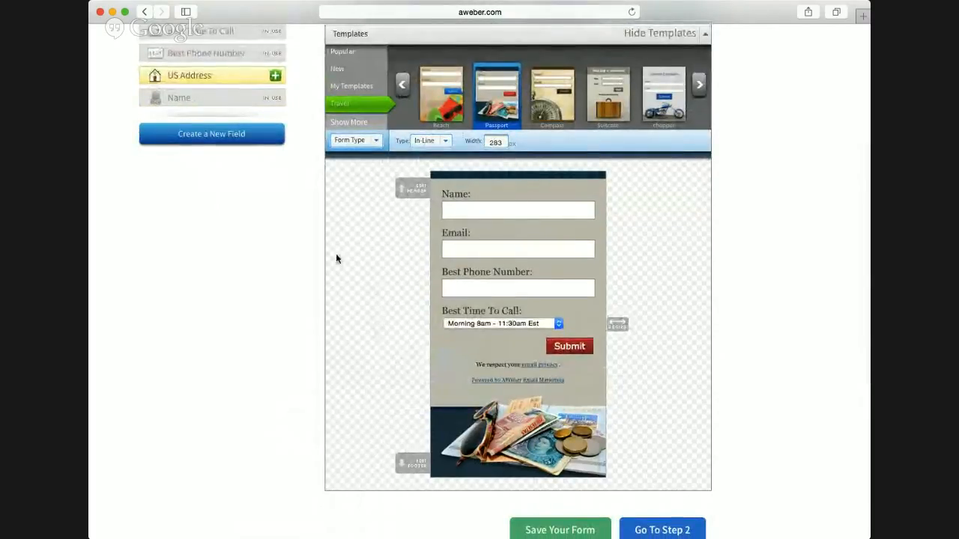
{"action": "left_click", "coordinate": [196, 135]}
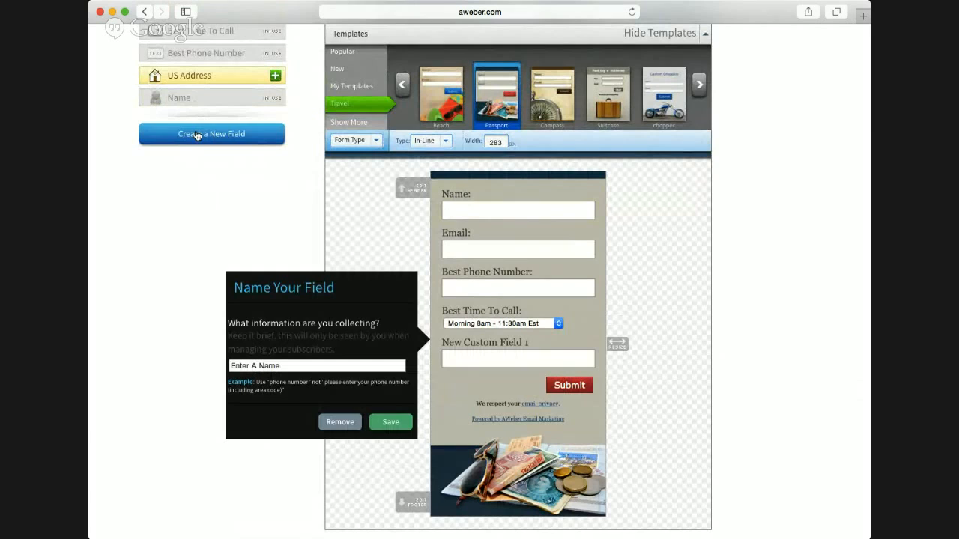
{"action": "left_click", "coordinate": [282, 366]}
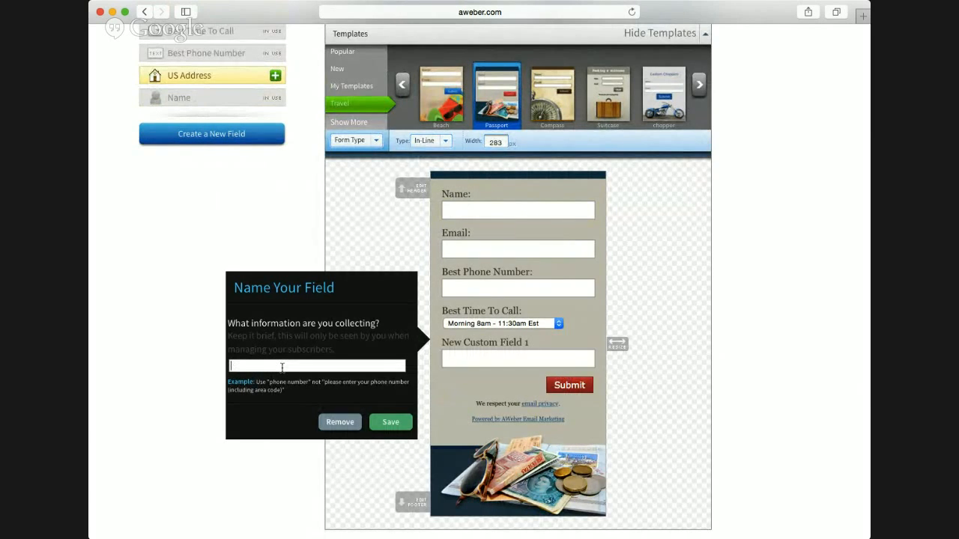
{"action": "type", "text": "What Interest You About "}
{"action": "type", "text": "the Travel In"}
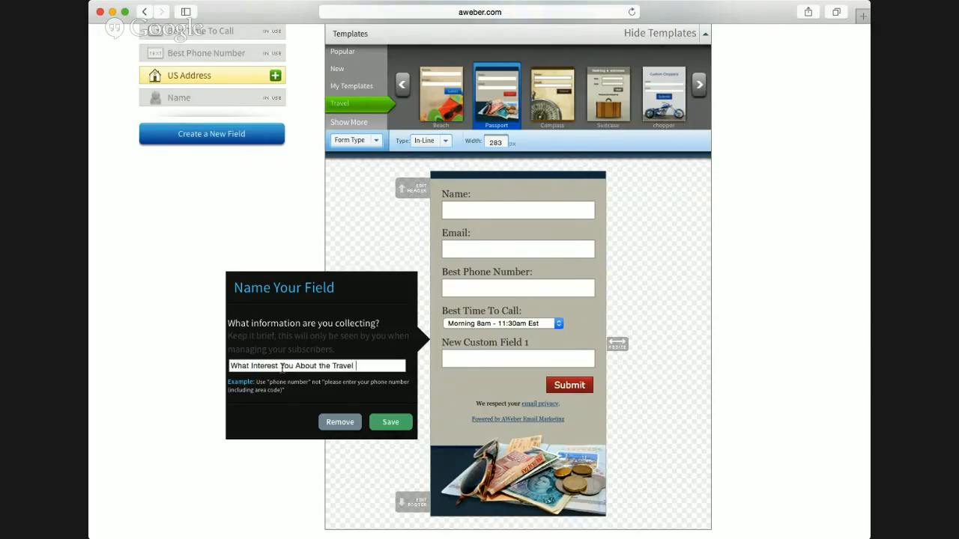
{"action": "type", "text": "dustry"}
{"action": "left_click", "coordinate": [390, 422]}
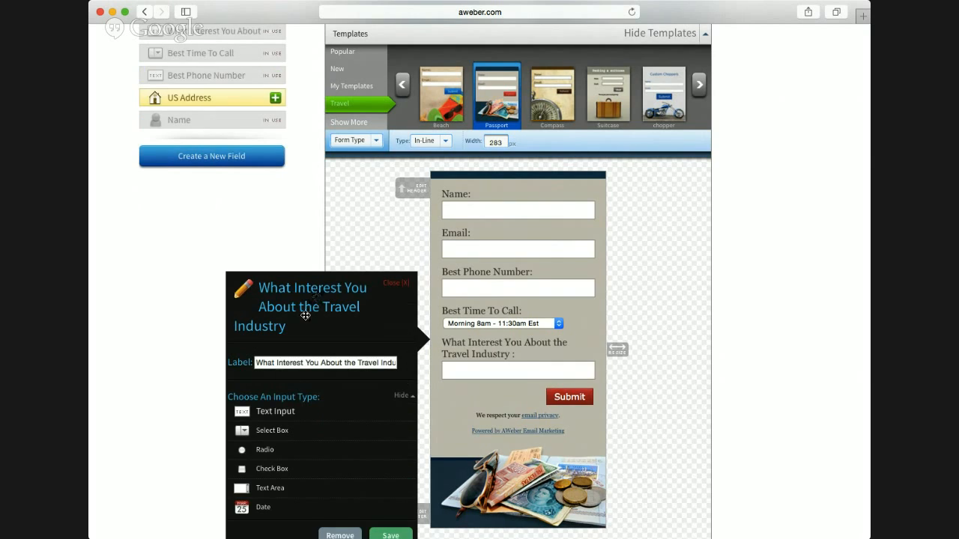
- Change the input type of the travel industry interest field to Text Area
{"action": "scroll", "coordinate": [296, 344], "scroll_direction": "down", "scroll_amount": 2}
{"action": "left_click", "coordinate": [273, 359]}
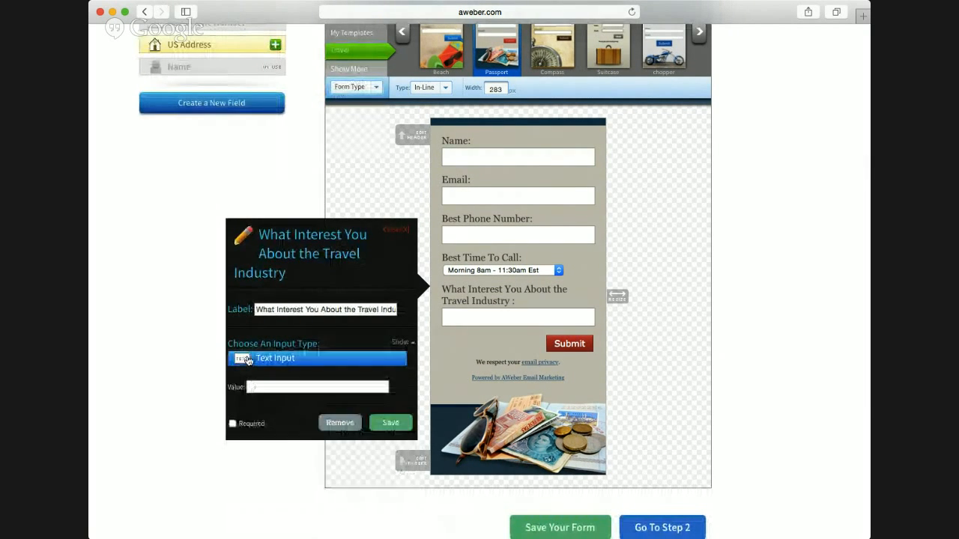
{"action": "left_click", "coordinate": [322, 359]}
{"action": "scroll", "coordinate": [265, 385], "scroll_direction": "down", "scroll_amount": 2}
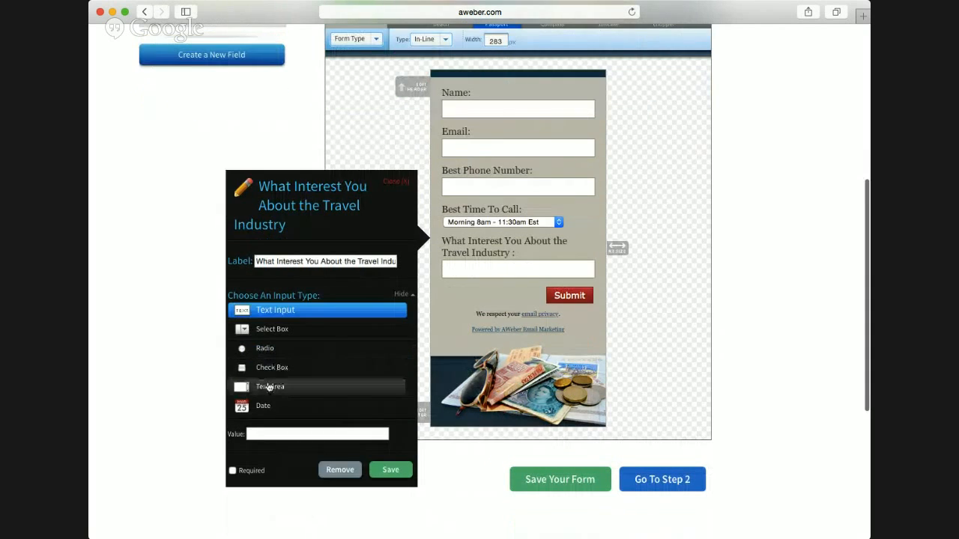
{"action": "left_click", "coordinate": [267, 387]}
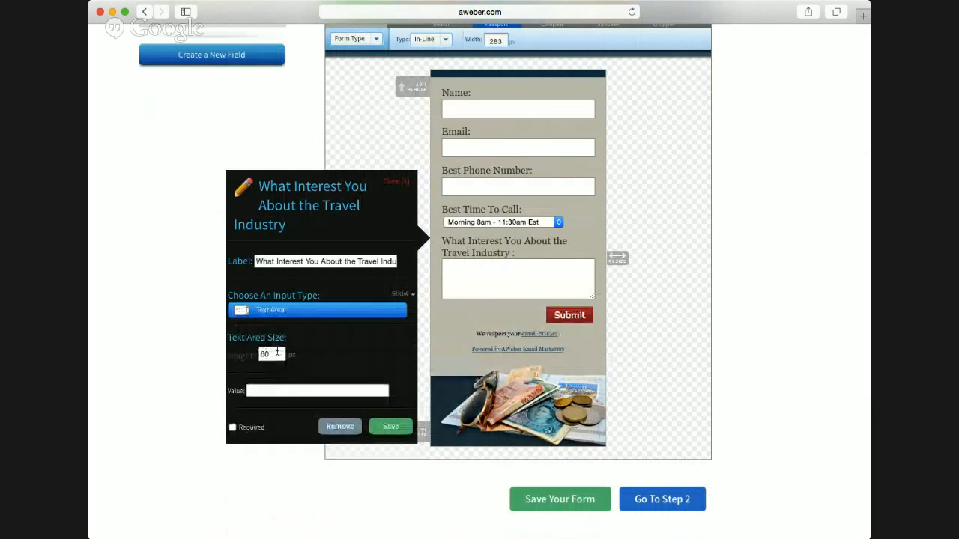
- Set the travel industry interest text area's height to 90 px and save the field as required
{"action": "left_click", "coordinate": [277, 352]}
{"action": "key", "text": "BackSpace"}
{"action": "key", "text": "BackSpace"}
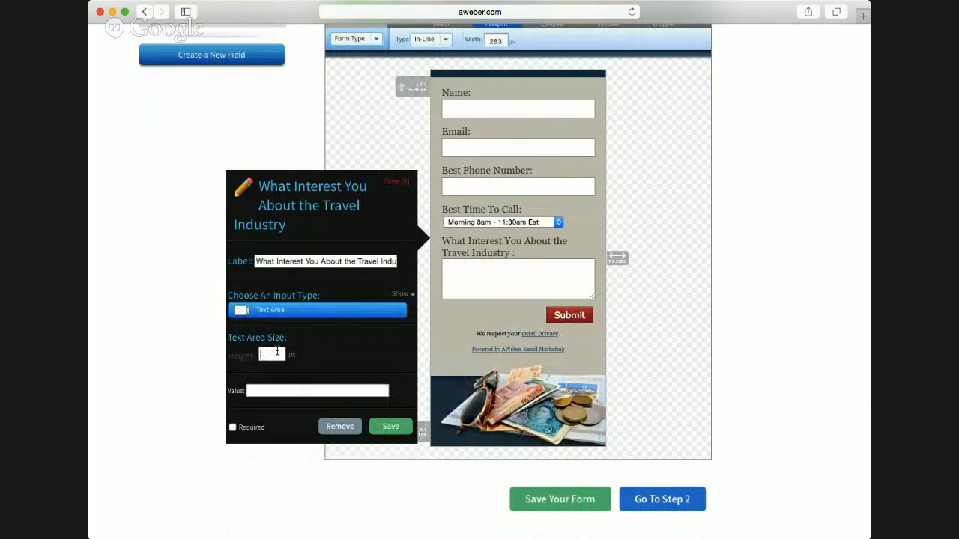
{"action": "type", "text": "90"}
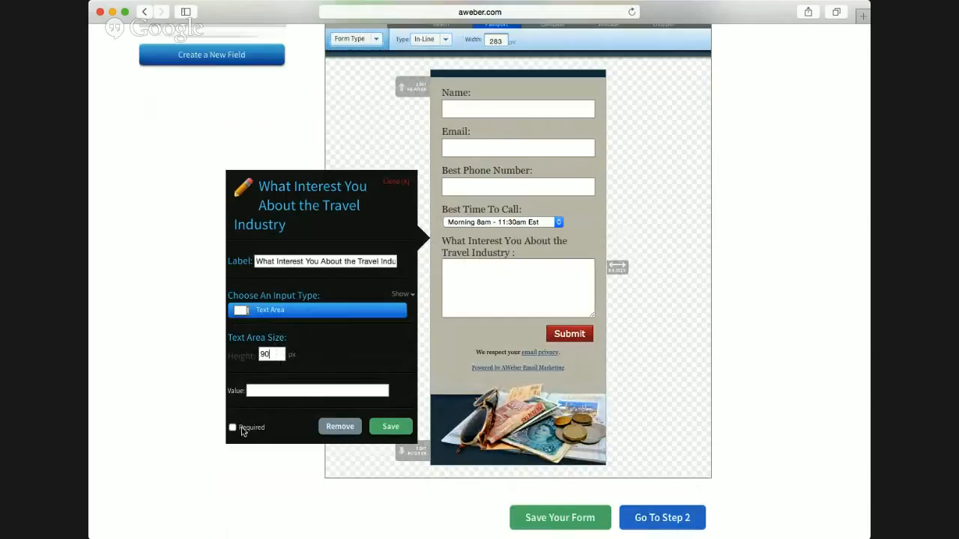
{"action": "left_click", "coordinate": [232, 427]}
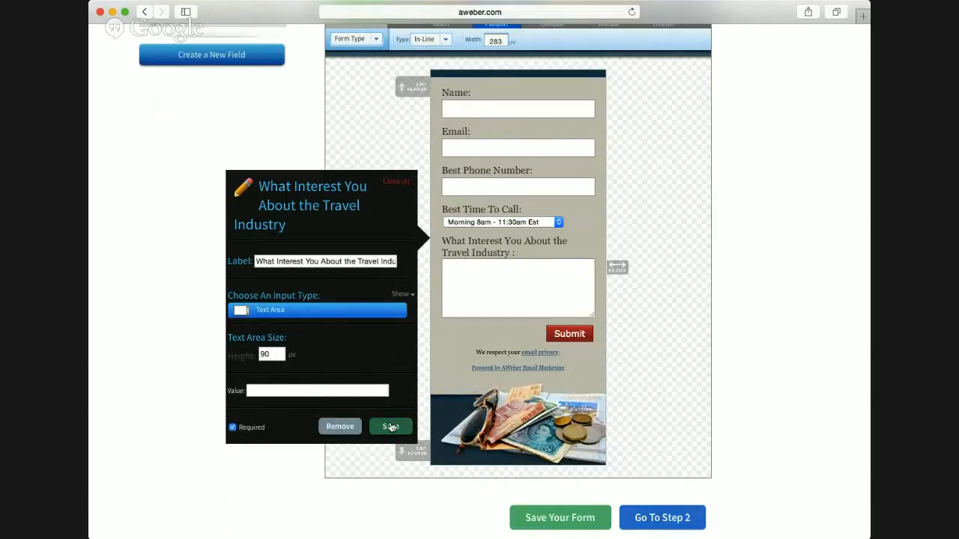
{"action": "left_click", "coordinate": [390, 427]}
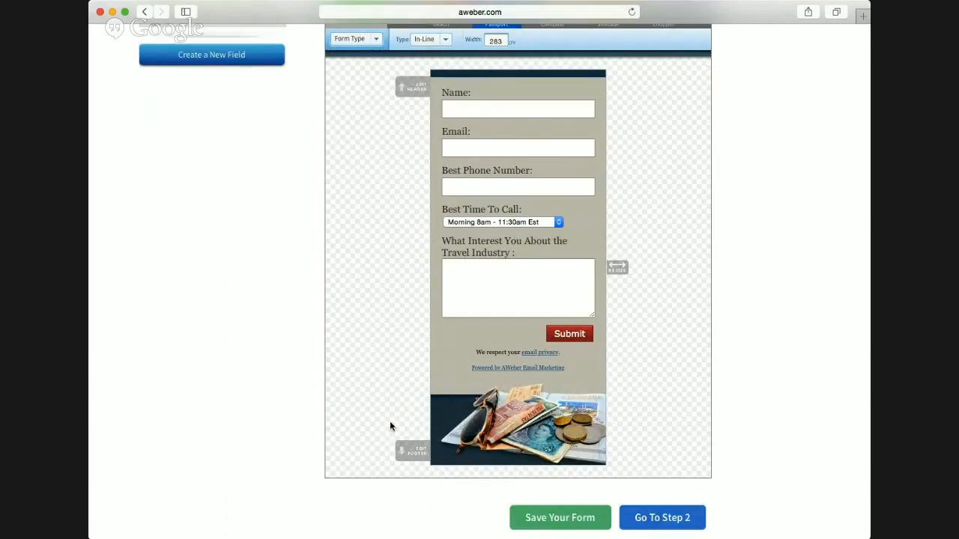
- Add a custom field named "If Selected - what do you look to accomplish by becoming a travel agent"
{"action": "left_click", "coordinate": [248, 68]}
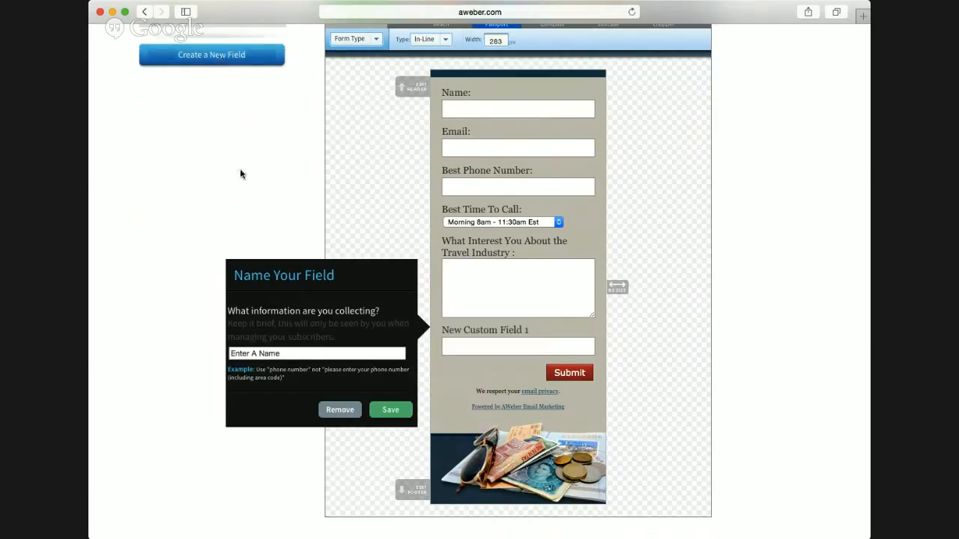
{"action": "left_click", "coordinate": [290, 354]}
{"action": "type", "text": "If Selected - what do you look "}
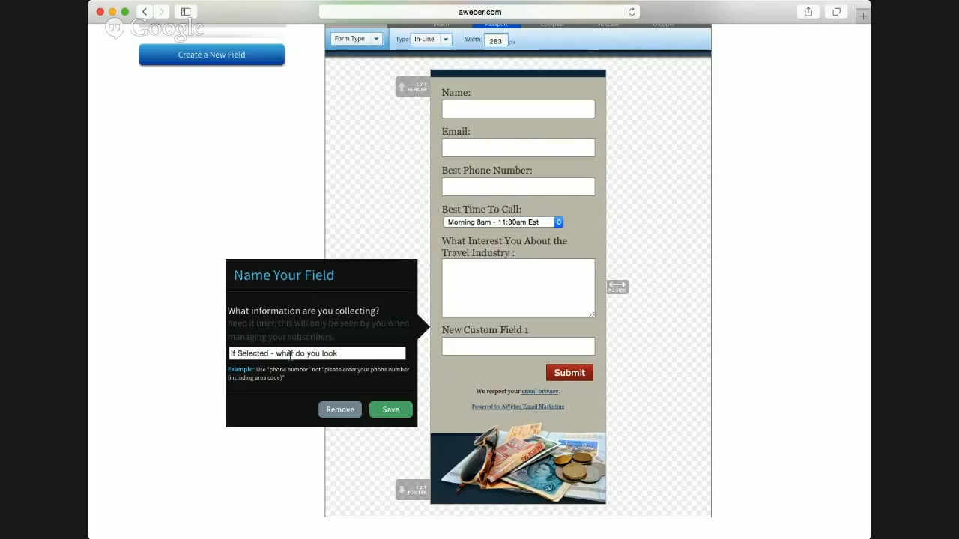
{"action": "type", "text": "to accomplish"}
{"action": "type", "text": " by o"}
{"action": "type", "text": "ecoming"}
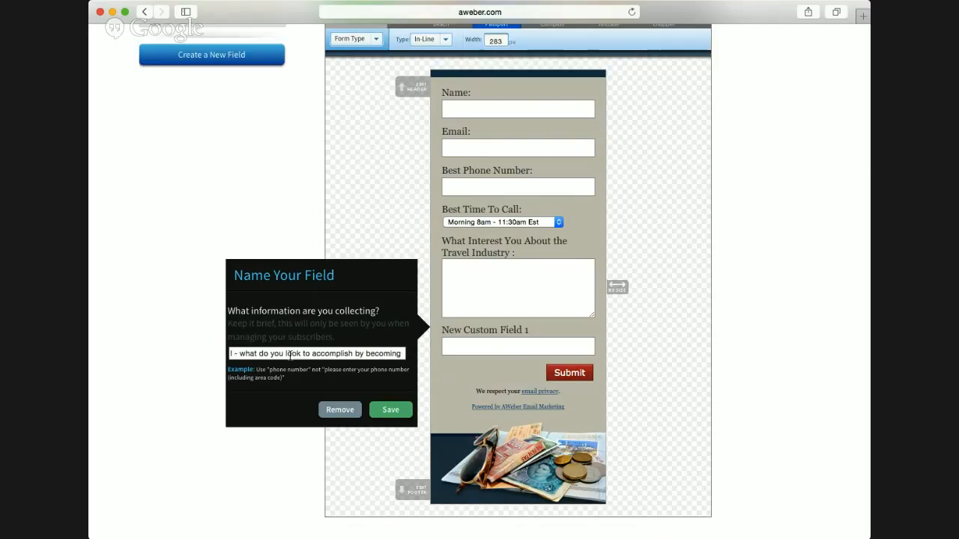
{"action": "type", "text": " a travel"}
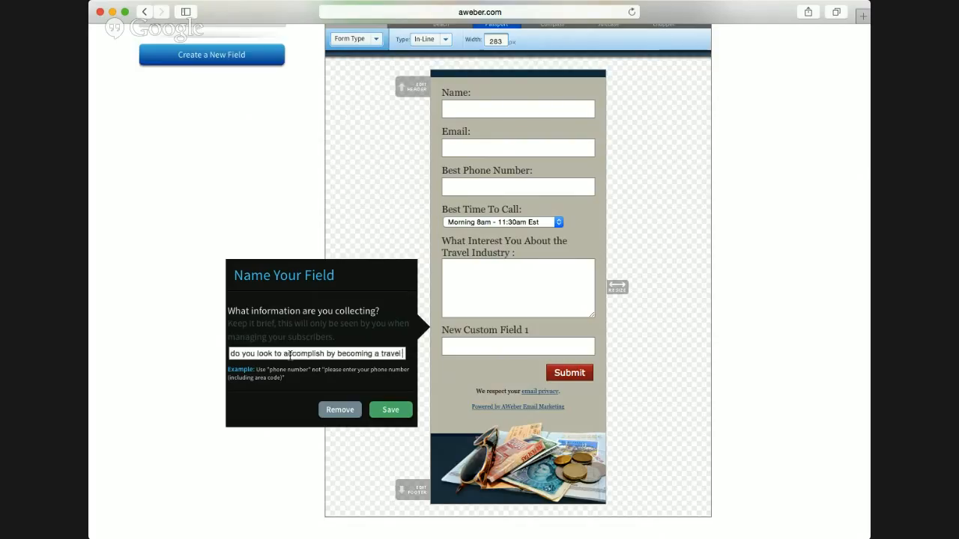
{"action": "type", "text": " agent"}
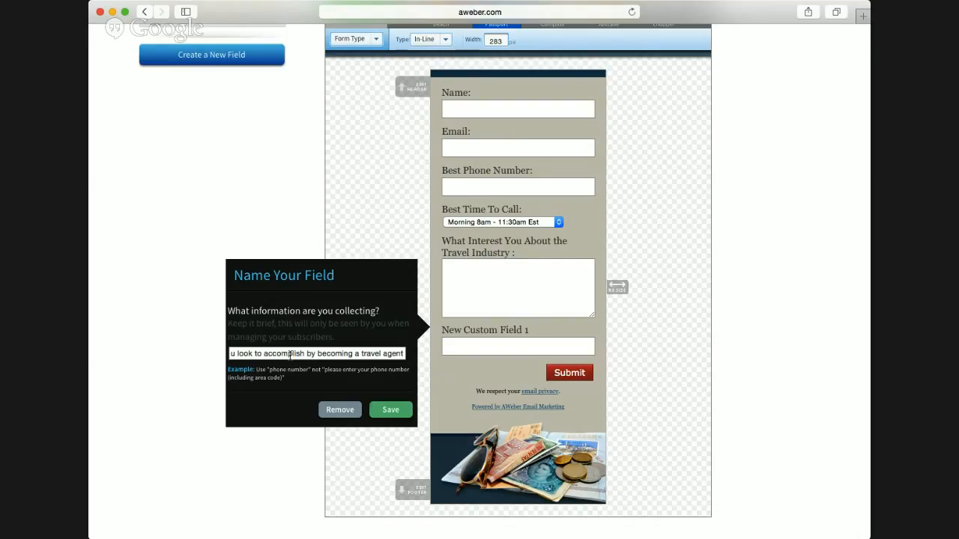
{"action": "left_click", "coordinate": [385, 414]}
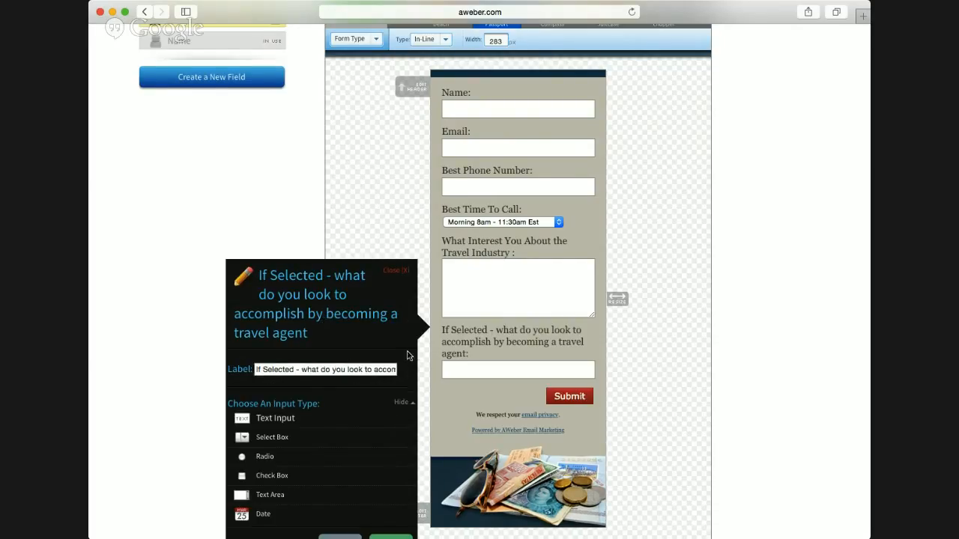
- Make the travel agent goal field a text area 90 px high and save it as required
{"action": "scroll", "coordinate": [293, 422], "scroll_direction": "down", "scroll_amount": 2}
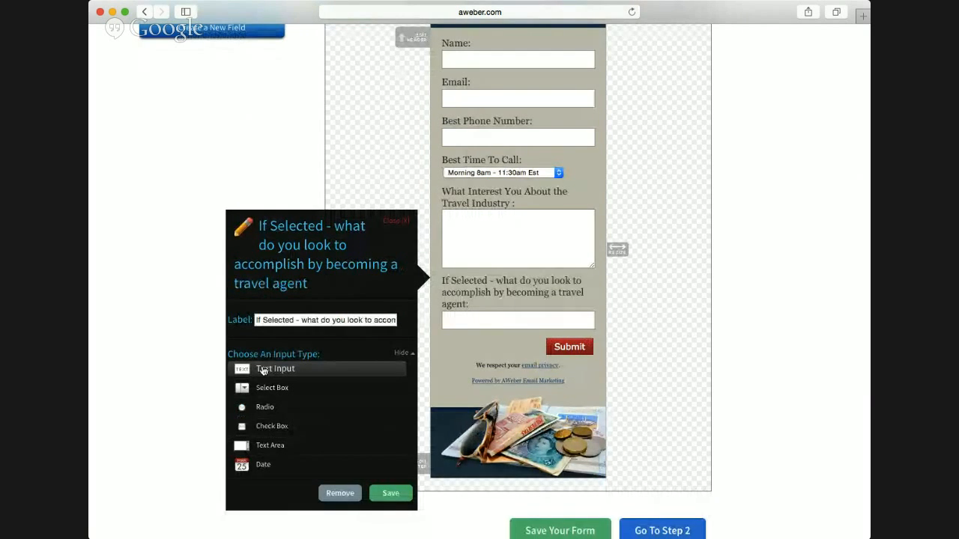
{"action": "left_click", "coordinate": [266, 448]}
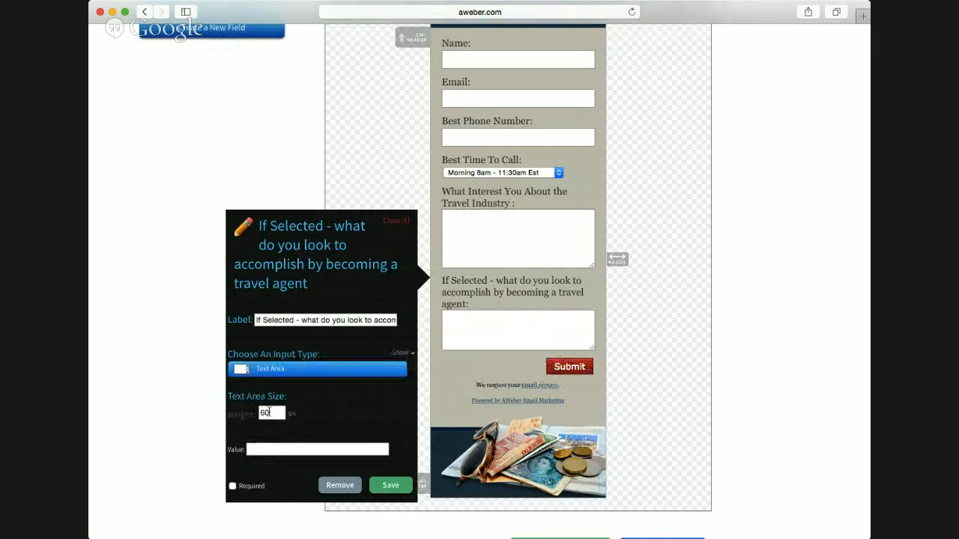
{"action": "double_click", "coordinate": [269, 413]}
{"action": "type", "text": "90"}
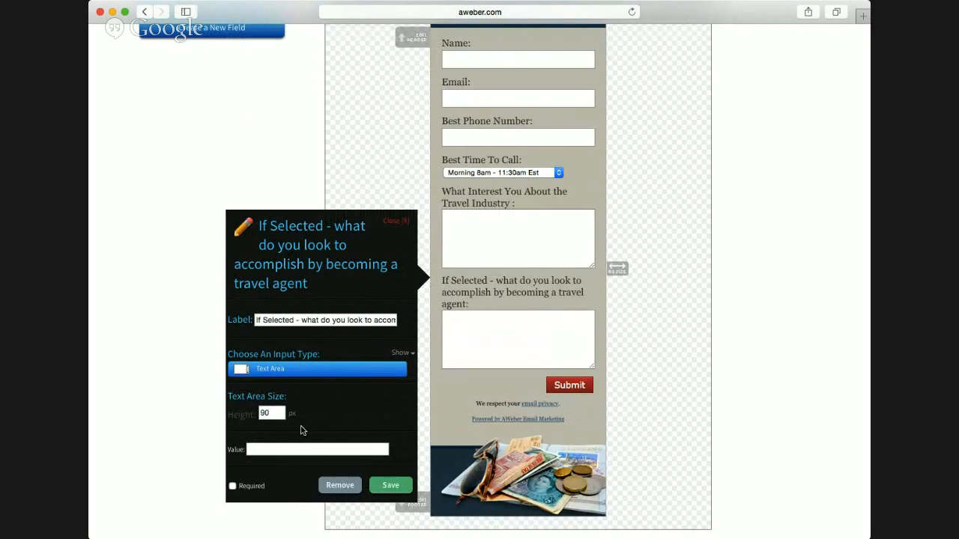
{"action": "scroll", "coordinate": [367, 431], "scroll_direction": "down", "scroll_amount": 3}
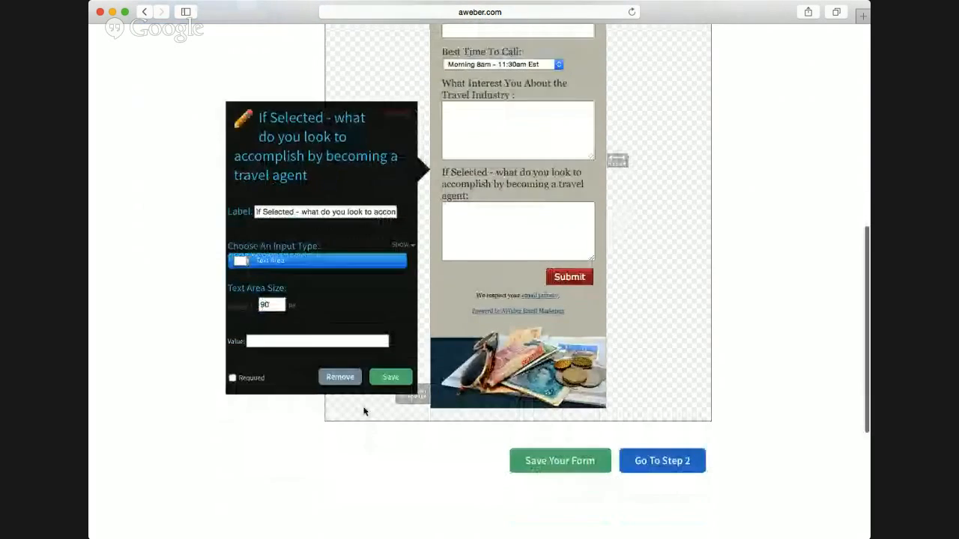
{"action": "left_click", "coordinate": [232, 377]}
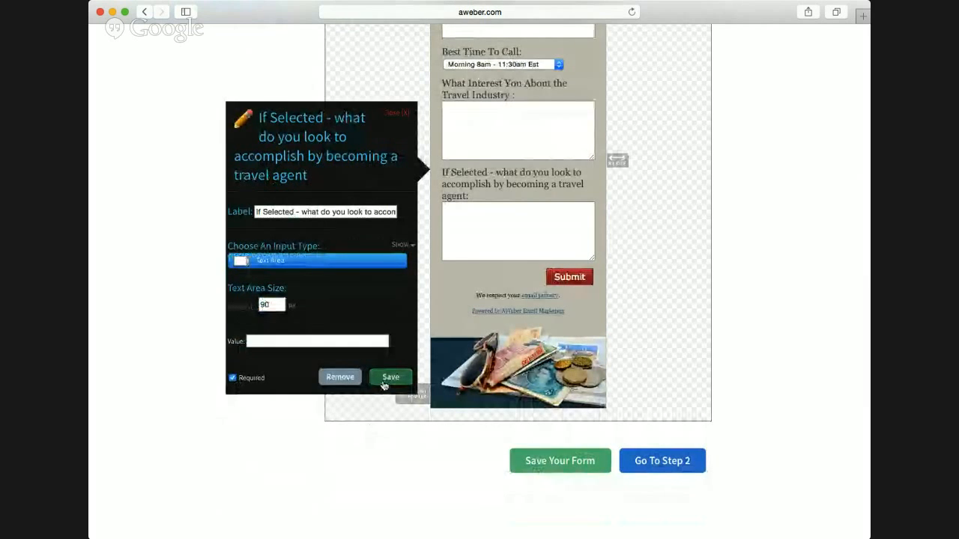
{"action": "left_click", "coordinate": [390, 377]}
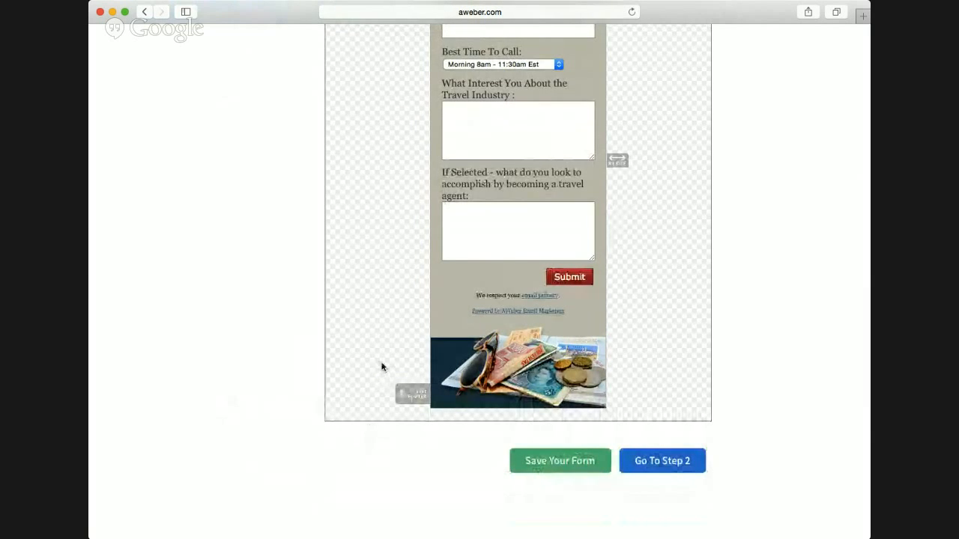
- Add a custom field named "In the next 90 days - What is your desired WEEKLY income"
{"action": "scroll", "coordinate": [361, 244], "scroll_direction": "up", "scroll_amount": 4}
{"action": "left_click", "coordinate": [201, 113]}
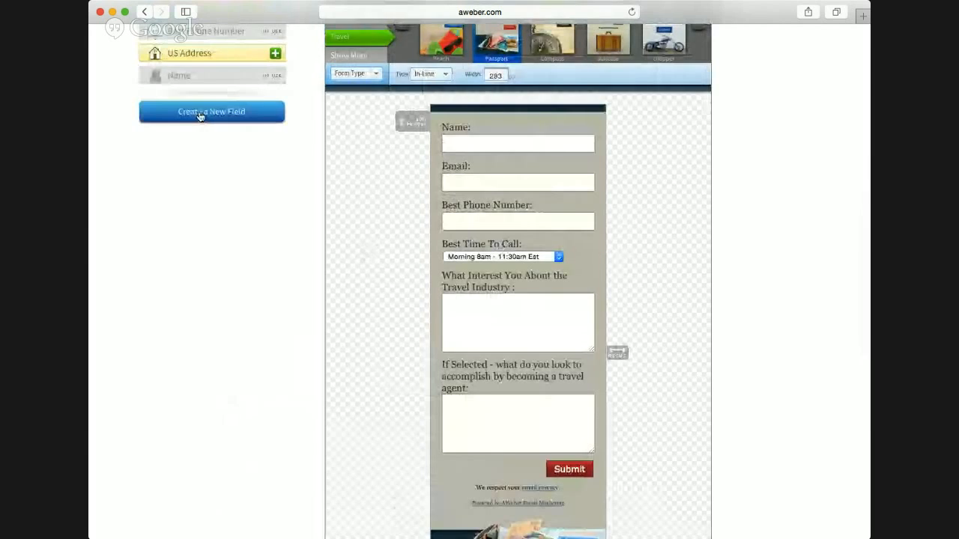
{"action": "scroll", "coordinate": [262, 127], "scroll_direction": "down", "scroll_amount": 5}
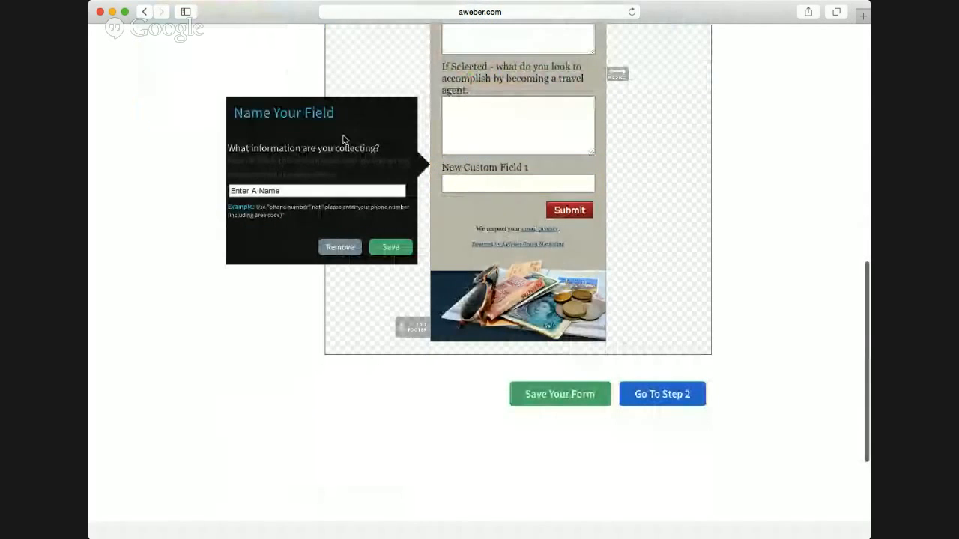
{"action": "left_click", "coordinate": [315, 191]}
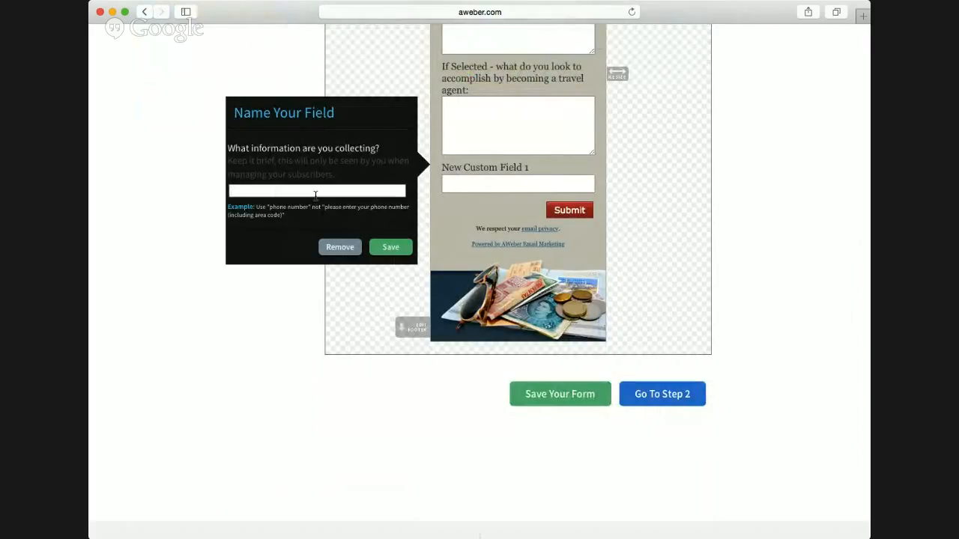
{"action": "type", "text": "In the next 90 dy"}
{"action": "key", "text": "BackSpace"}
{"action": "type", "text": "ays"}
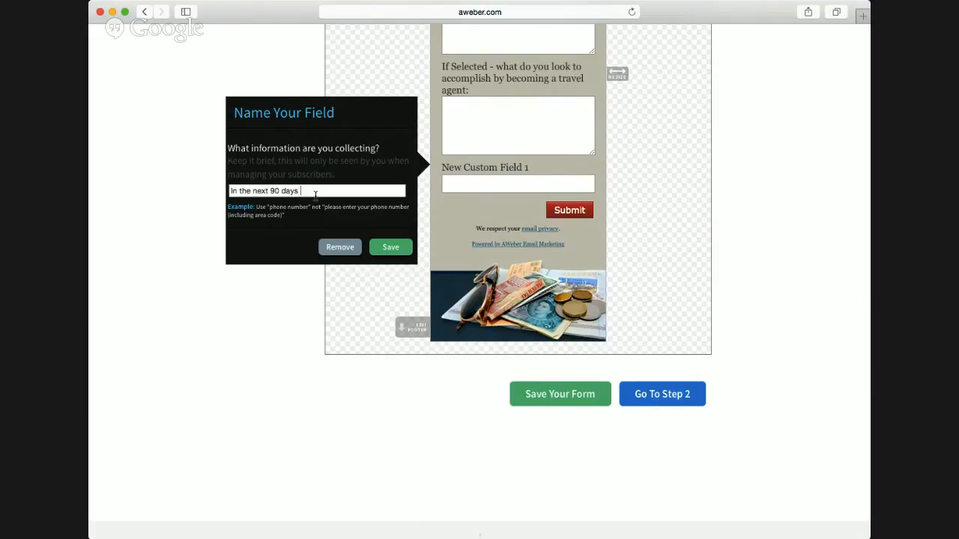
{"action": "type", "text": " - What is your "}
{"action": "type", "text": "desired "}
{"action": "type", "text": "WEEKLY"}
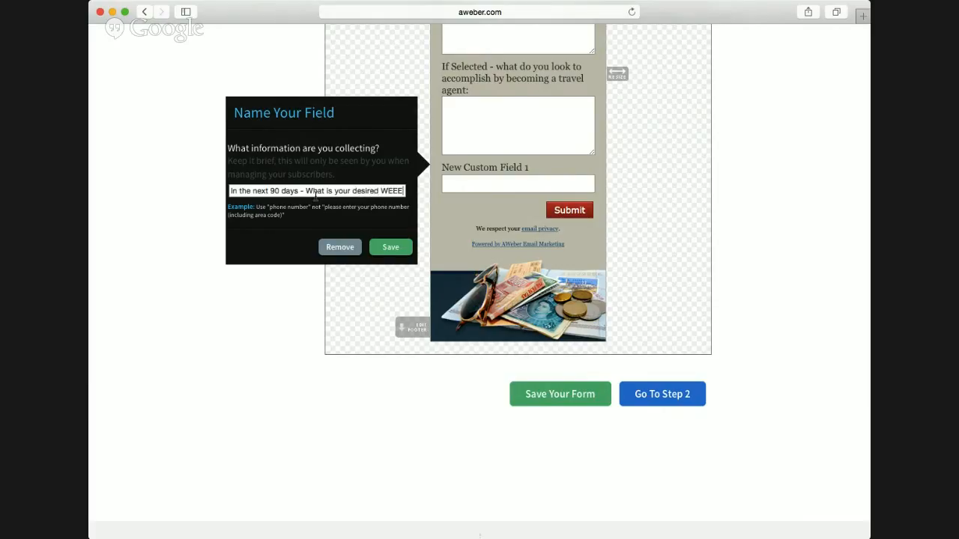
{"action": "type", "text": " income"}
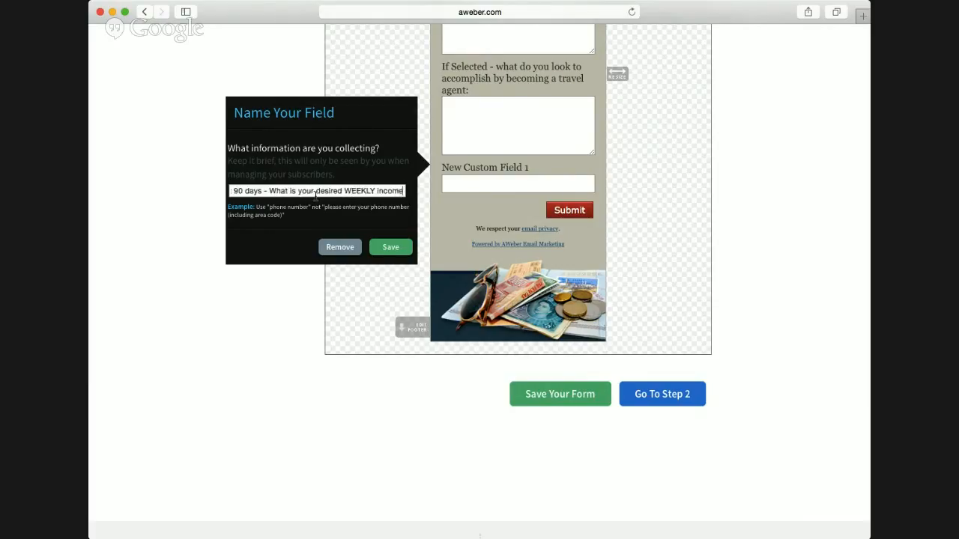
{"action": "left_click", "coordinate": [390, 247]}
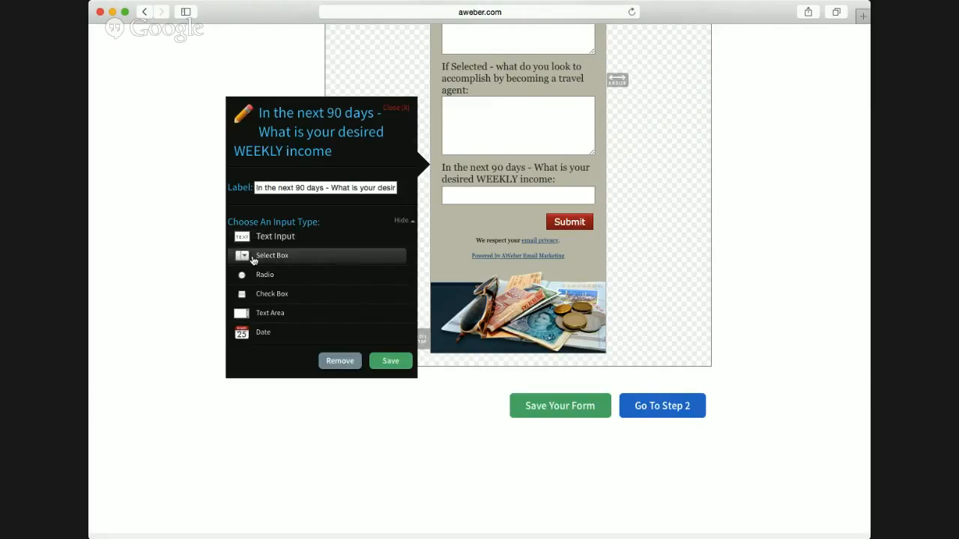
- Make the weekly income field a select box with the choices "100 - 300/wkly" and "400-700/wkly"
{"action": "left_click", "coordinate": [254, 255]}
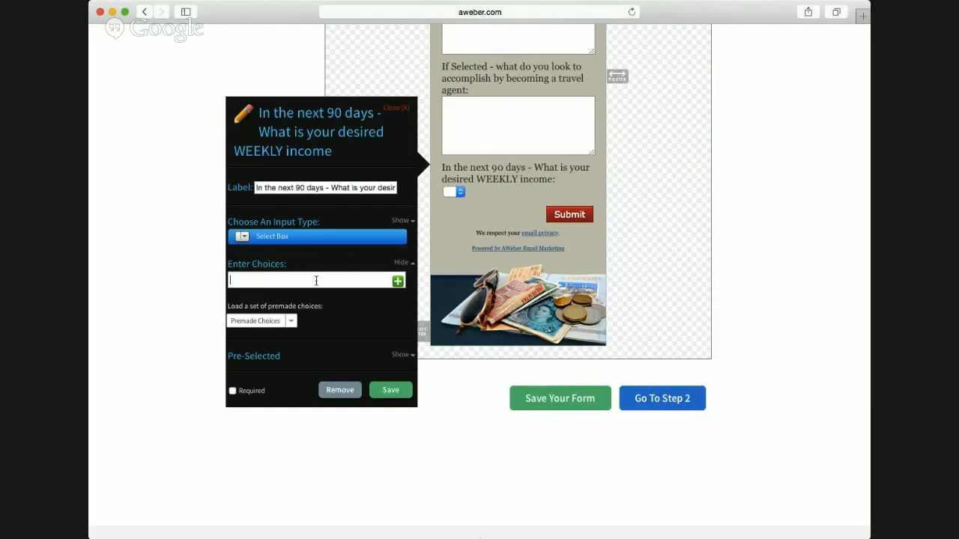
{"action": "type", "text": "100 - 300/wkly"}
{"action": "left_click", "coordinate": [398, 282]}
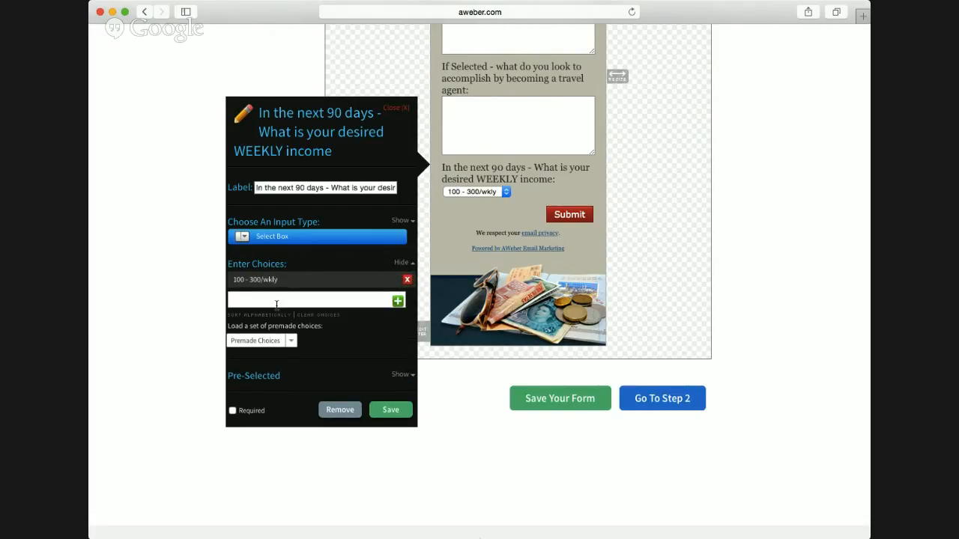
{"action": "type", "text": "400-700/wkly"}
{"action": "left_click", "coordinate": [398, 300]}
- Add the choice "800 -1000/wkly" to the weekly income select box
{"action": "left_click", "coordinate": [279, 322]}
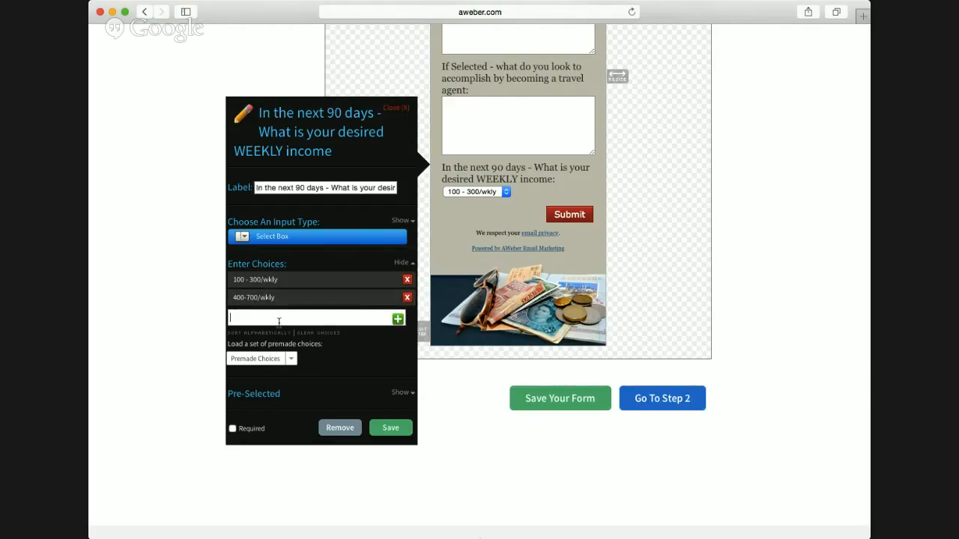
{"action": "type", "text": "800-1000"}
{"action": "key", "text": "Left"}
{"action": "key", "text": "Left"}
{"action": "key", "text": "Left"}
{"action": "key", "text": "Left"}
{"action": "key", "text": "Left"}
{"action": "type", "text": "-1000"}
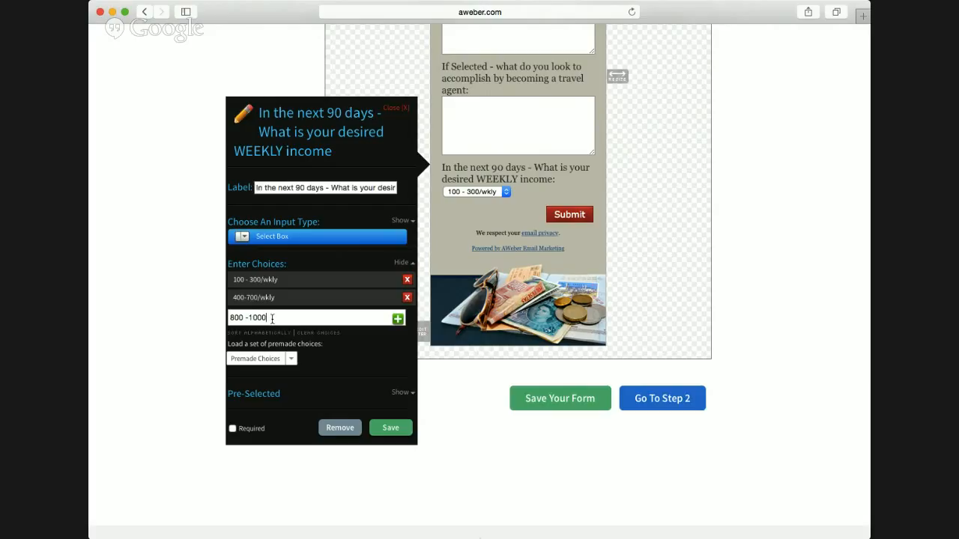
{"action": "type", "text": "/wkly"}
{"action": "left_click", "coordinate": [398, 318]}
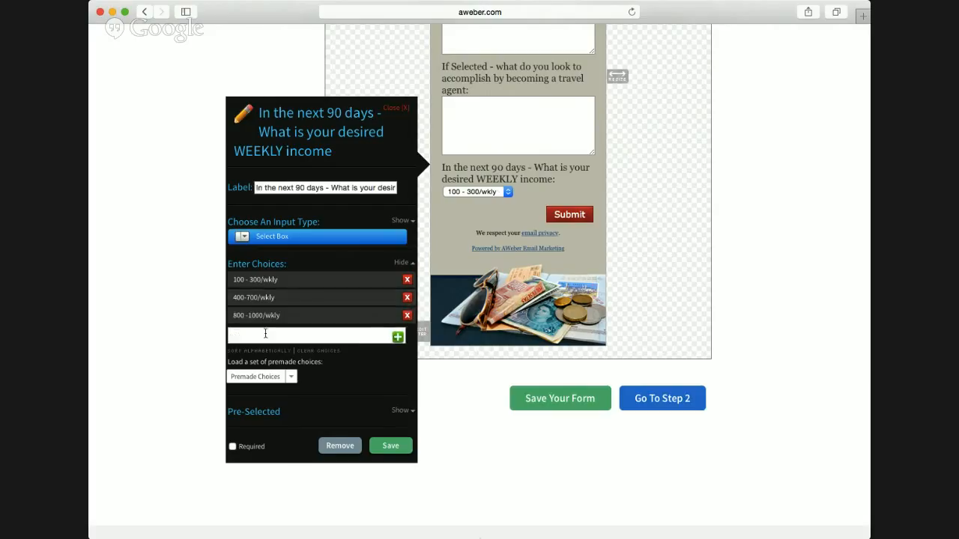
- Add the choice "2000 plus/wkly" to the weekly income field and save the field as required
{"action": "left_click", "coordinate": [265, 335]}
{"action": "type", "text": "2000"}
{"action": "type", "text": "/"}
{"action": "type", "text": " plus"}
{"action": "type", "text": "/wkly"}
{"action": "left_click", "coordinate": [397, 336]}
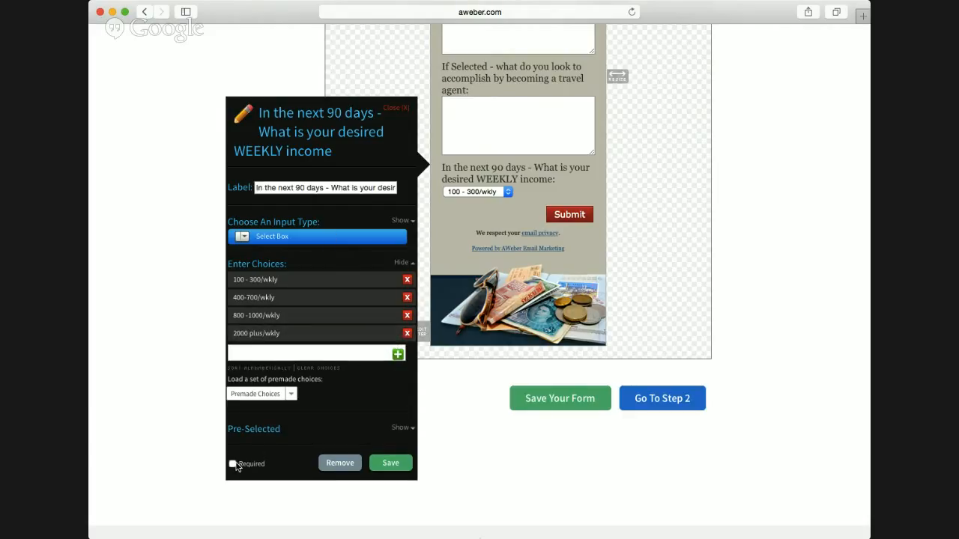
{"action": "left_click", "coordinate": [233, 464]}
{"action": "left_click", "coordinate": [388, 463]}
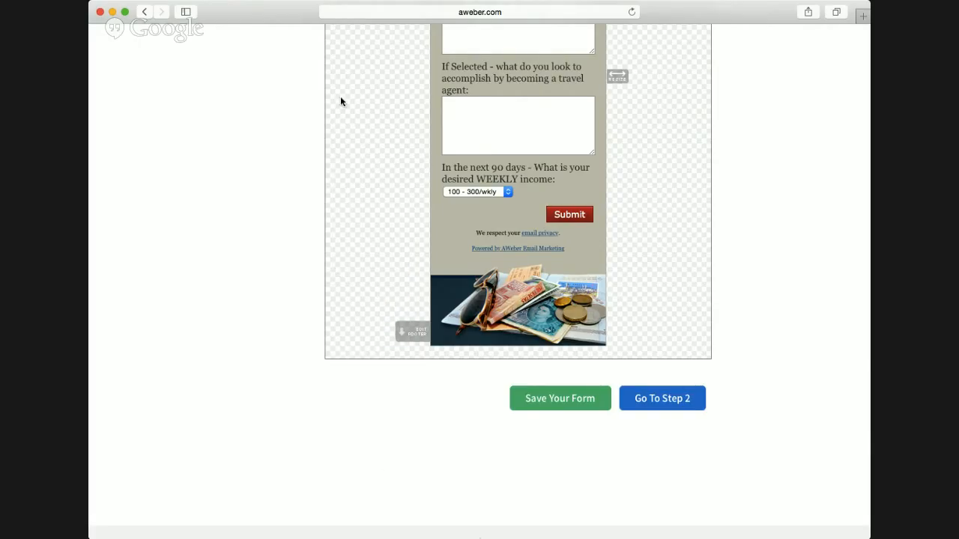
- Add a custom field named "How Do You Plan To Work Your Travel Business"
{"action": "scroll", "coordinate": [341, 102], "scroll_direction": "up", "scroll_amount": 5}
{"action": "scroll", "coordinate": [340, 101], "scroll_direction": "up", "scroll_amount": 2}
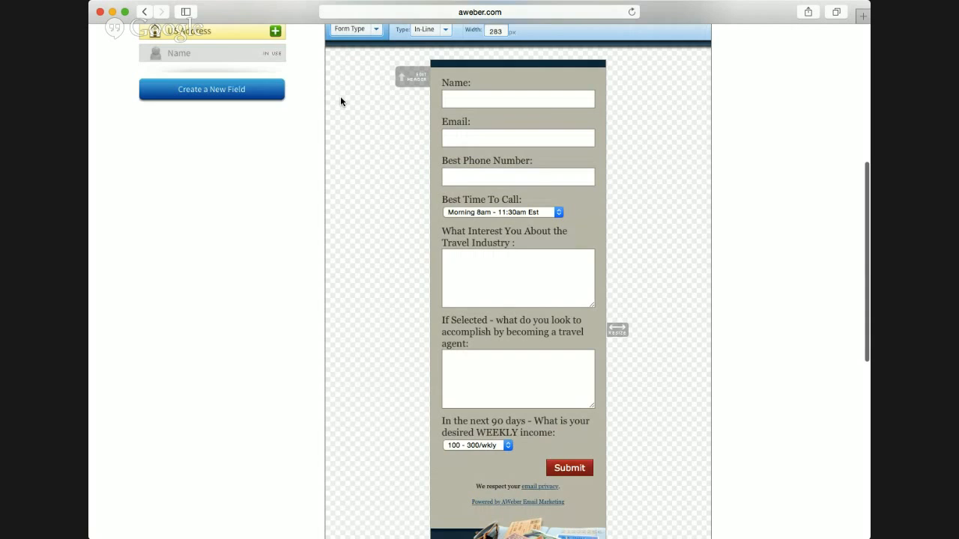
{"action": "left_click", "coordinate": [210, 89]}
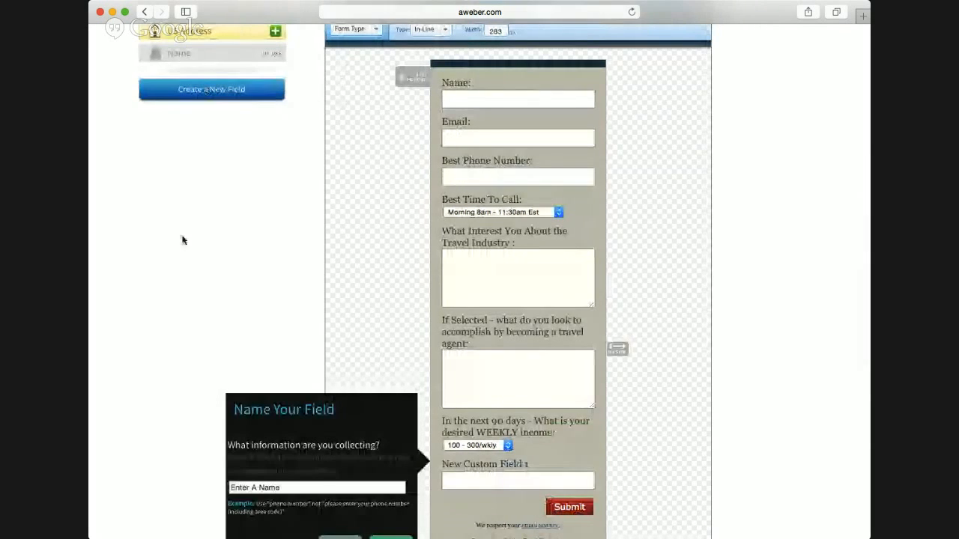
{"action": "scroll", "coordinate": [181, 247], "scroll_direction": "down", "scroll_amount": 3}
{"action": "scroll", "coordinate": [180, 260], "scroll_direction": "down", "scroll_amount": 3}
{"action": "left_click", "coordinate": [298, 246]}
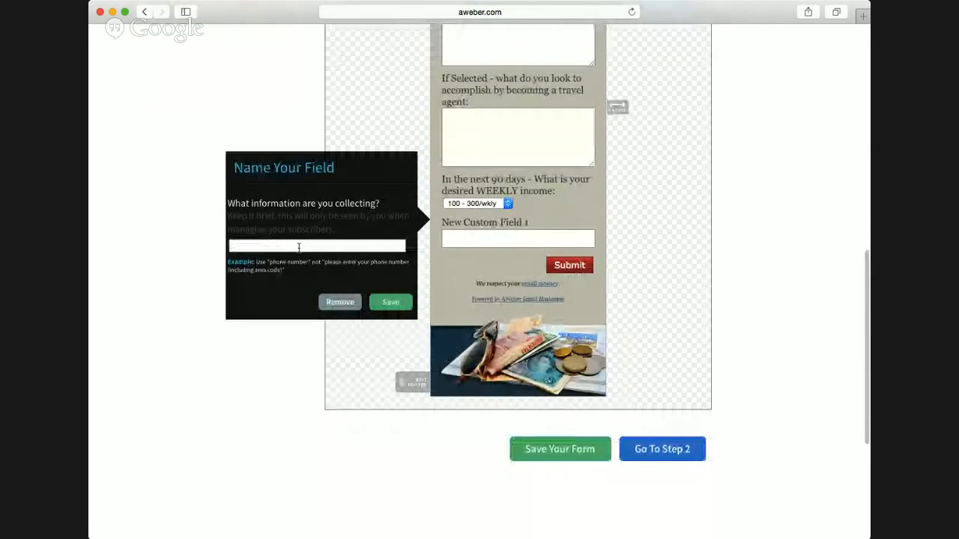
{"action": "type", "text": "How "}
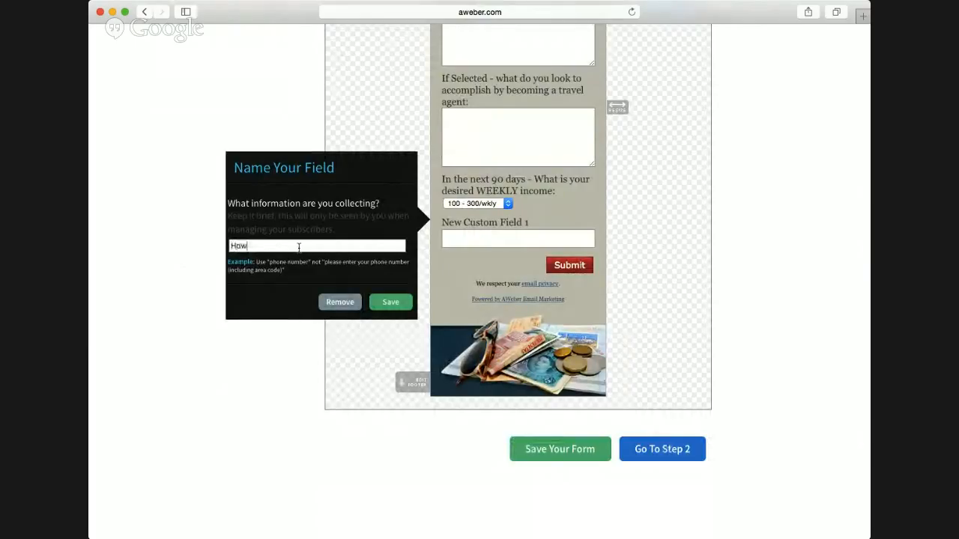
{"action": "type", "text": "Do You Plan To Work Your Travel Business"}
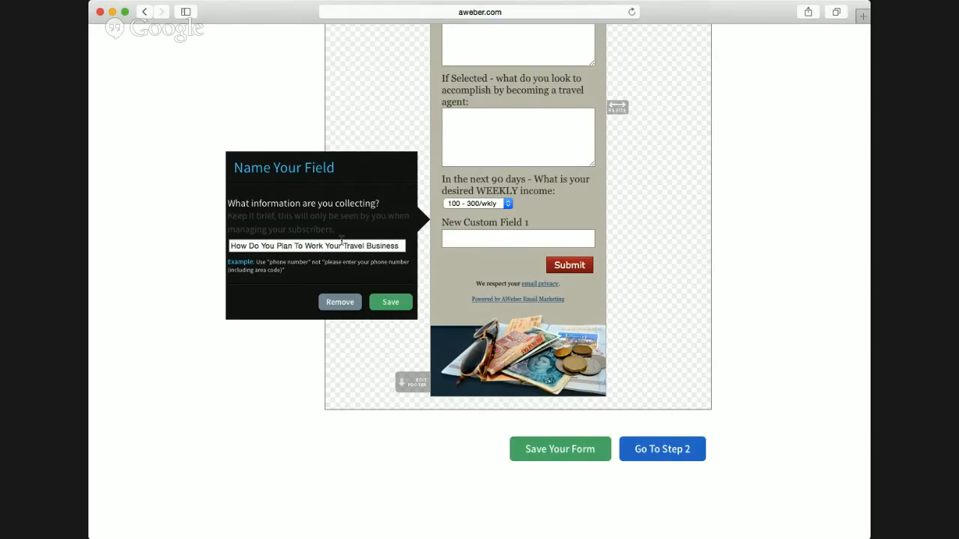
{"action": "left_click", "coordinate": [385, 301]}
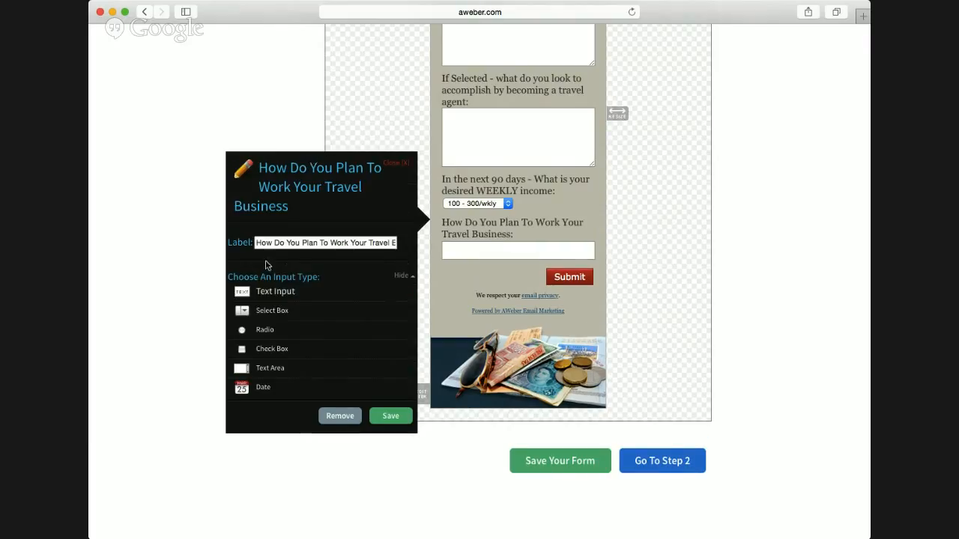
- Make the travel business field a select box with the choices "Hobby (1-2 Hours daily)" and "Part Time (3-4 Hours daily)"
{"action": "left_click", "coordinate": [289, 313]}
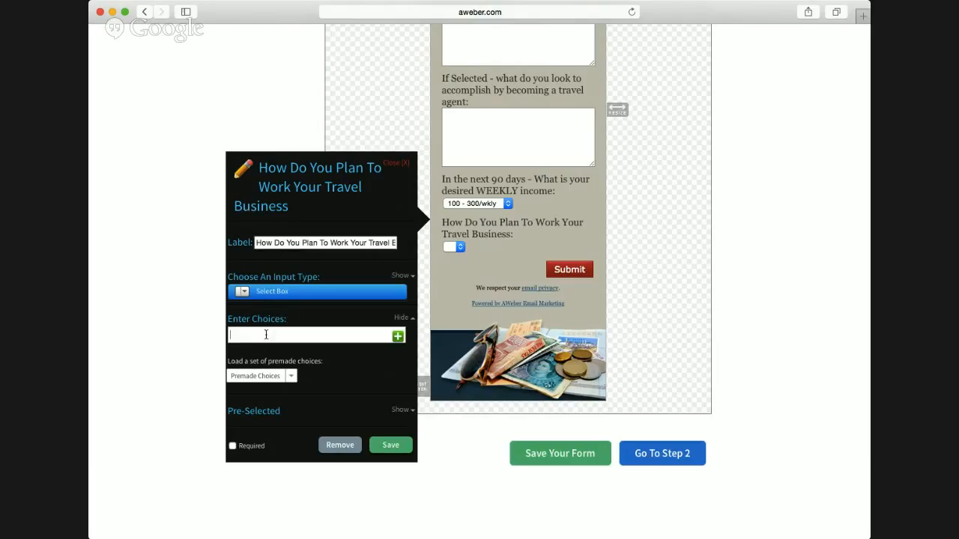
{"action": "type", "text": "Hobby (1-2 Hours daily)"}
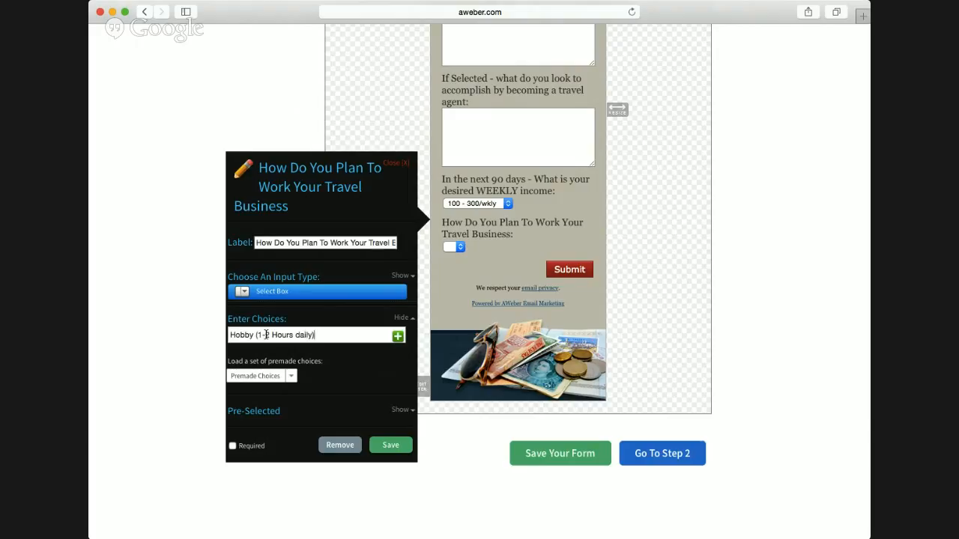
{"action": "left_click", "coordinate": [398, 335]}
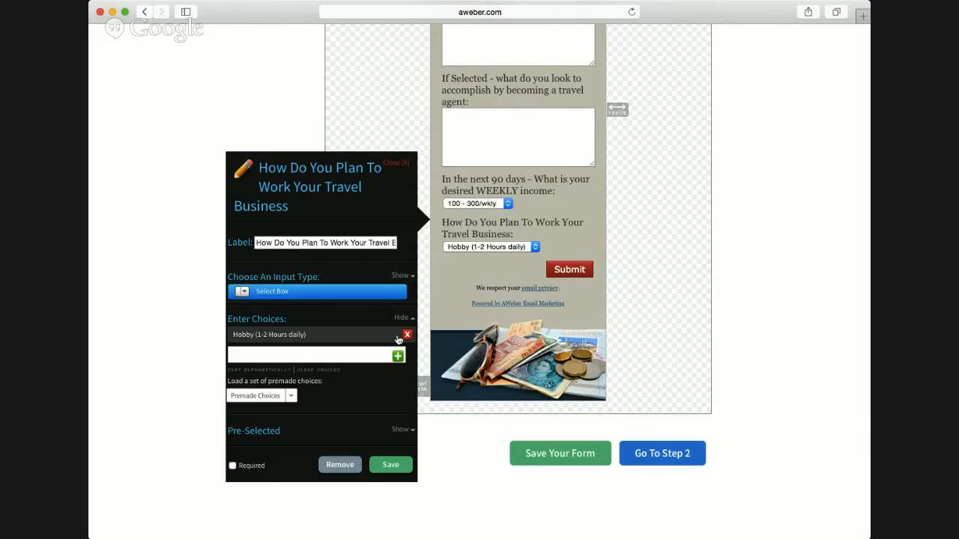
{"action": "left_click", "coordinate": [296, 355]}
{"action": "type", "text": "Part Time (3-4 Hours daily"}
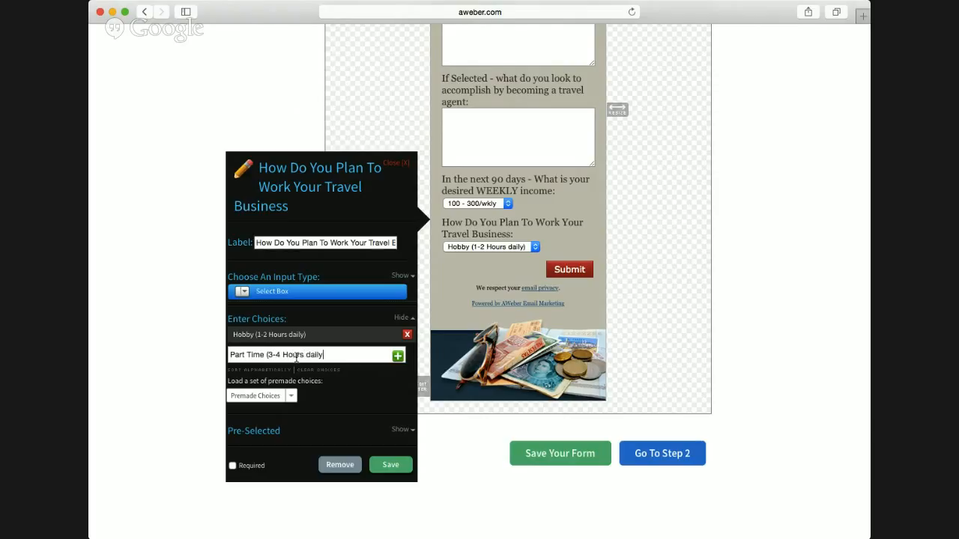
{"action": "type", "text": ")"}
{"action": "left_click", "coordinate": [397, 356]}
- Add the choice "Full Time (6-8 Hours daily)" to the travel business field and save the field as required
{"action": "left_click", "coordinate": [303, 375]}
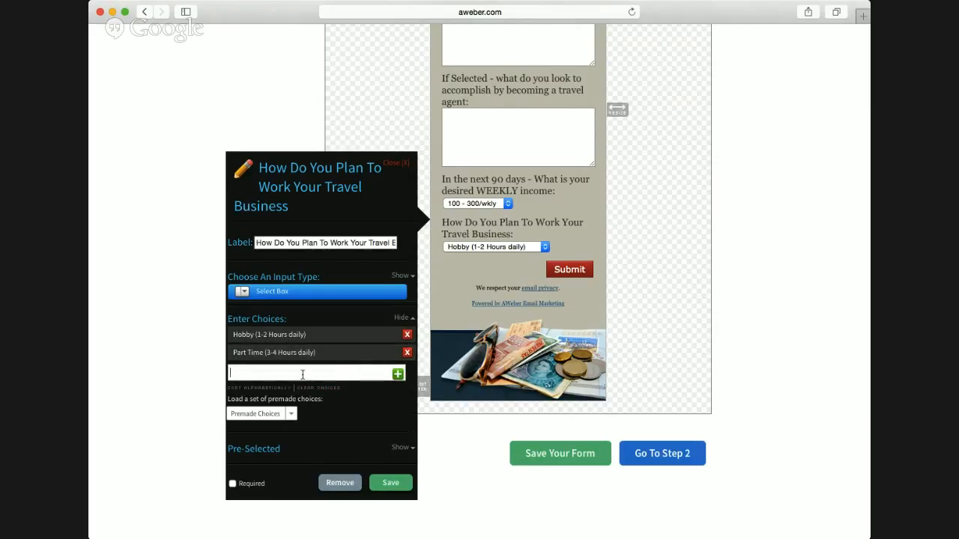
{"action": "type", "text": "Full Time (6-8"}
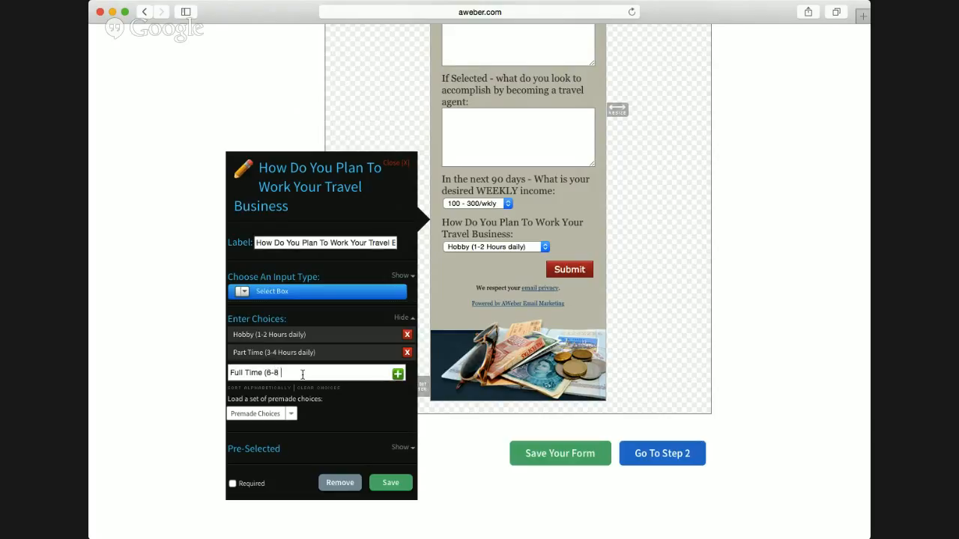
{"action": "type", "text": " Hours daily"}
{"action": "left_click", "coordinate": [397, 374]}
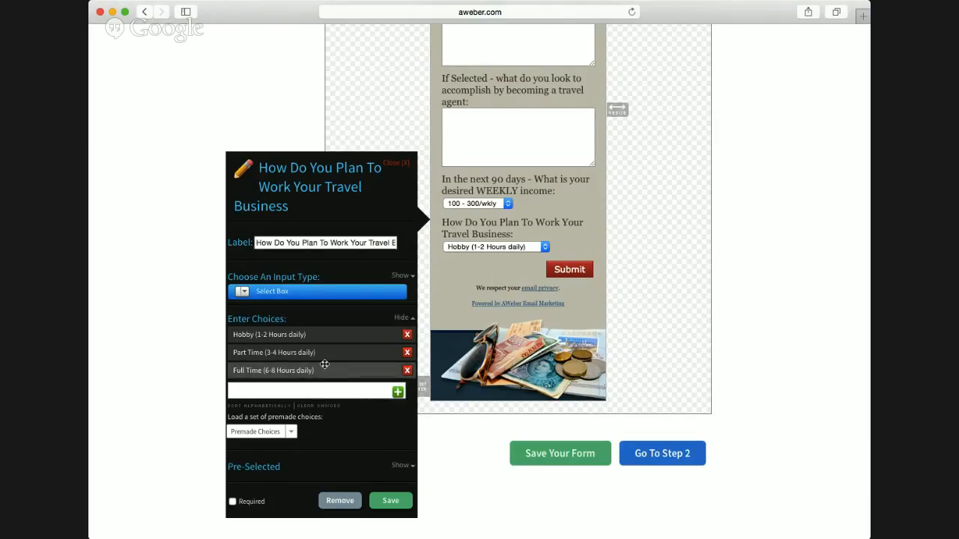
{"action": "scroll", "coordinate": [324, 364], "scroll_direction": "down", "scroll_amount": 2}
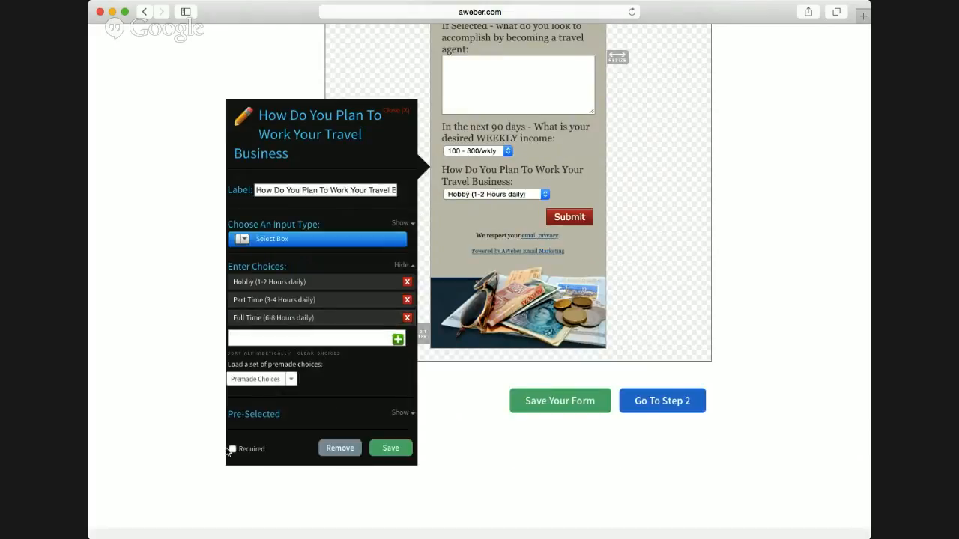
{"action": "left_click", "coordinate": [232, 449]}
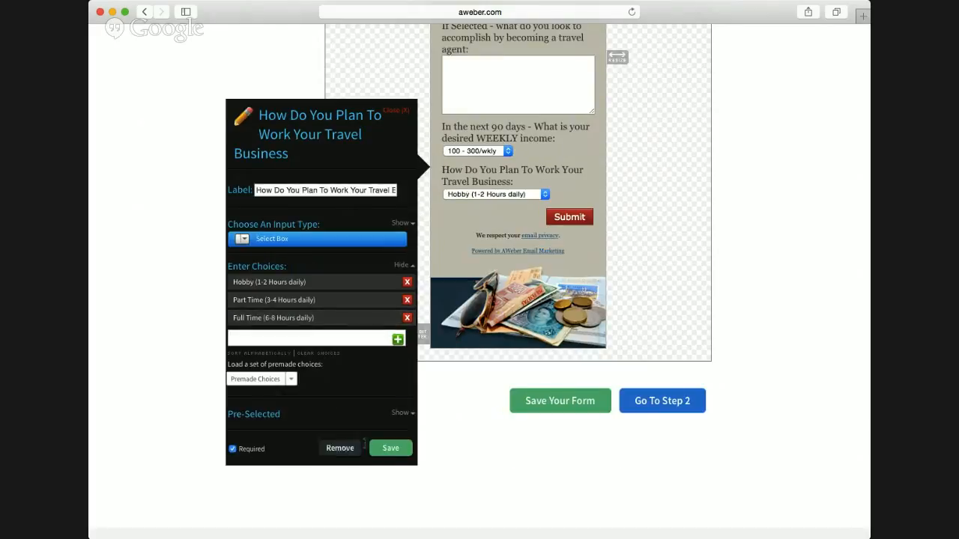
{"action": "left_click", "coordinate": [393, 449]}
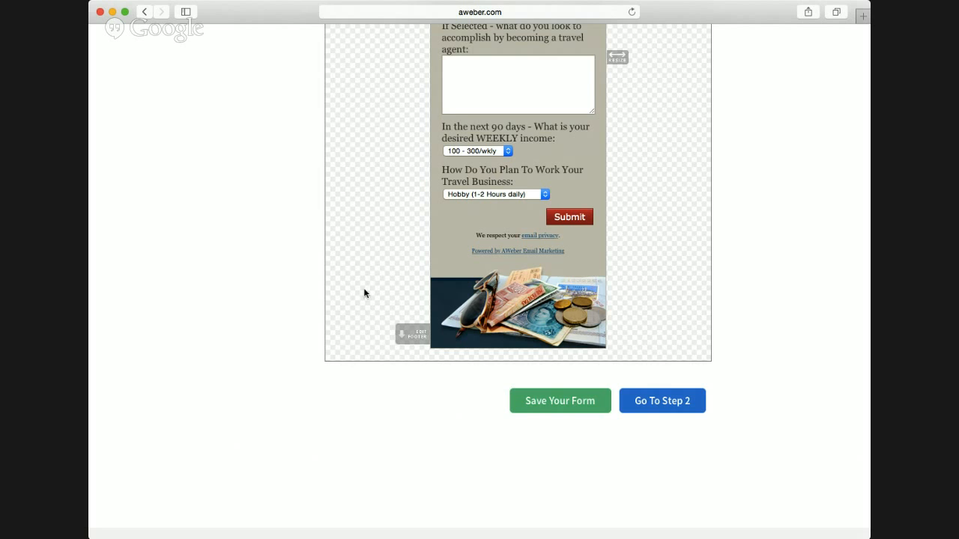
- Add a custom field named "There is a mandatory training and licensing fee of 150- Are you equipped and ready to pay this today"
{"action": "scroll", "coordinate": [325, 227], "scroll_direction": "up", "scroll_amount": 5}
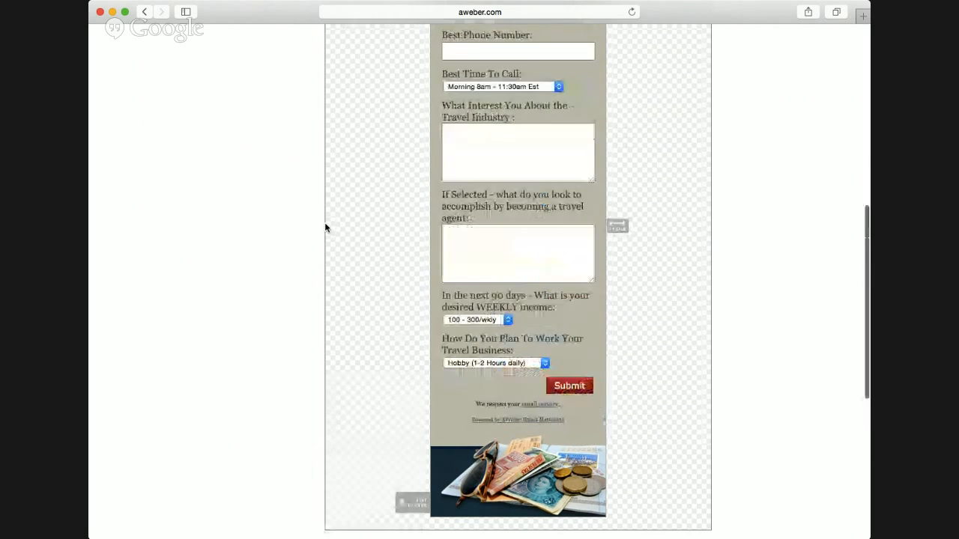
{"action": "left_click", "coordinate": [220, 66]}
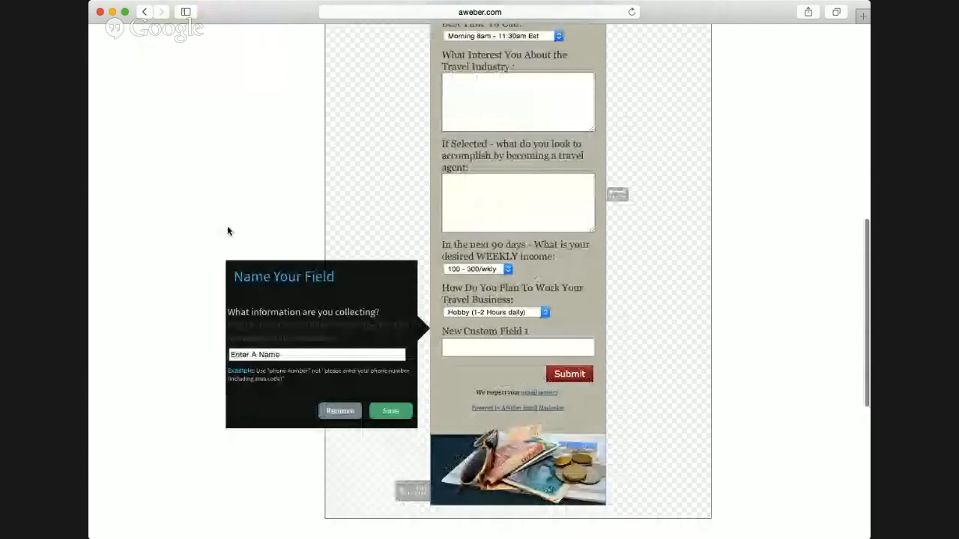
{"action": "left_click", "coordinate": [301, 304]}
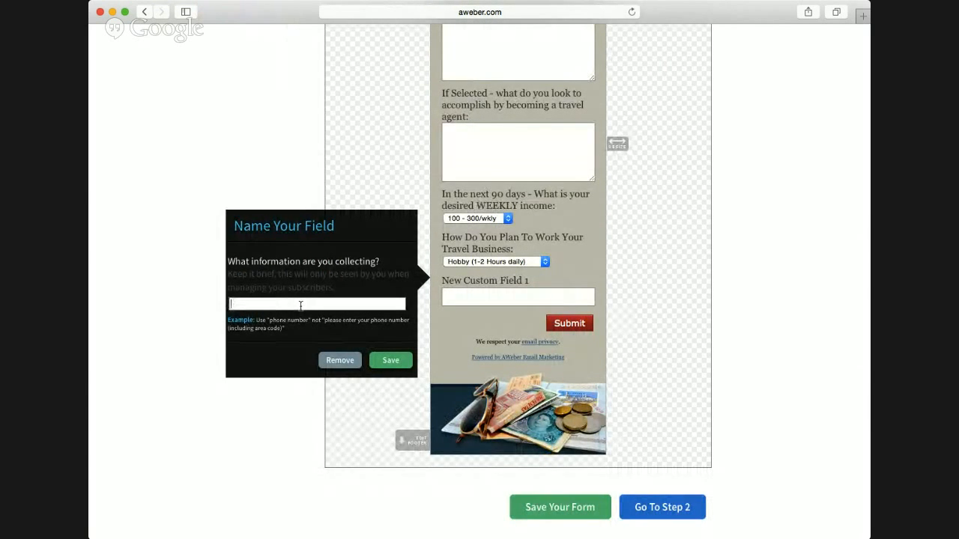
{"action": "type", "text": "There is a man"}
{"action": "type", "text": "datory training and lic"}
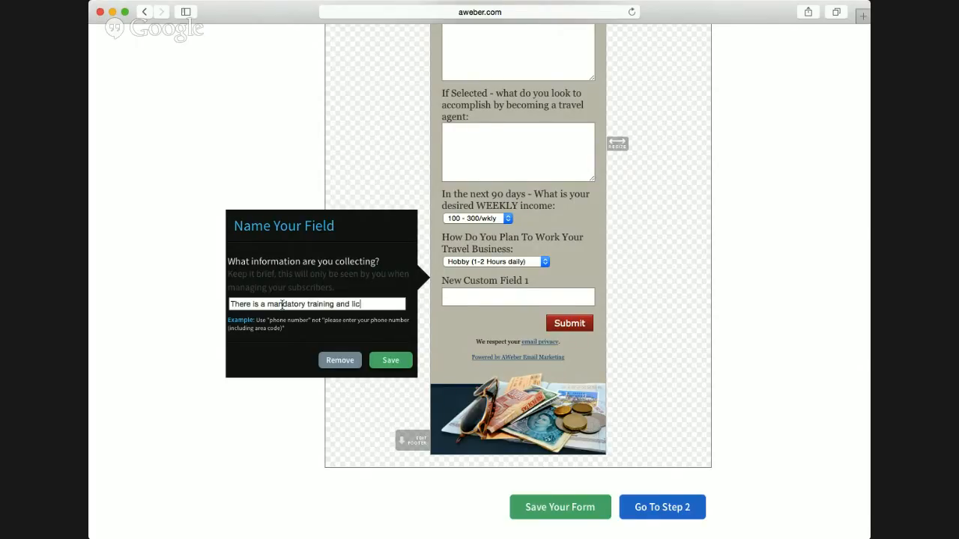
{"action": "type", "text": "ensing fee of 1"}
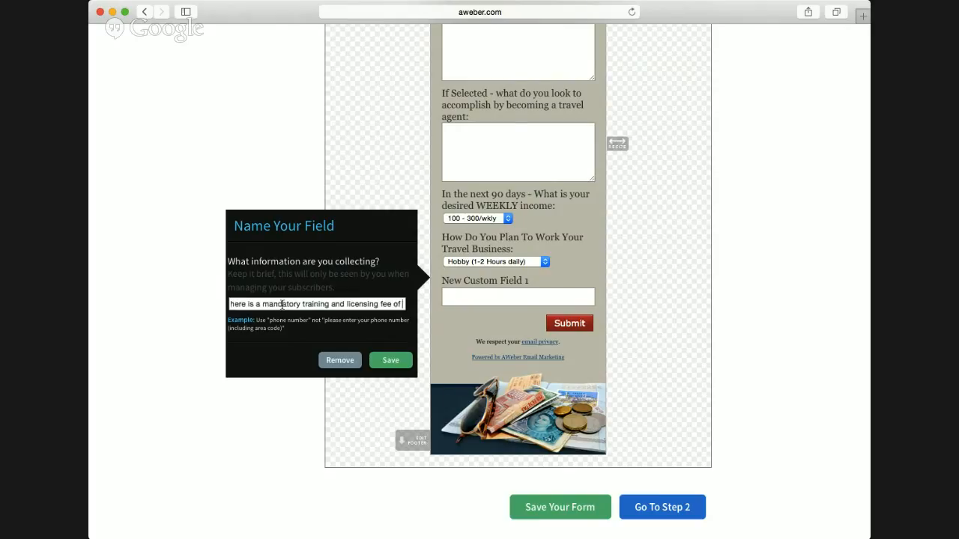
{"action": "type", "text": "50"}
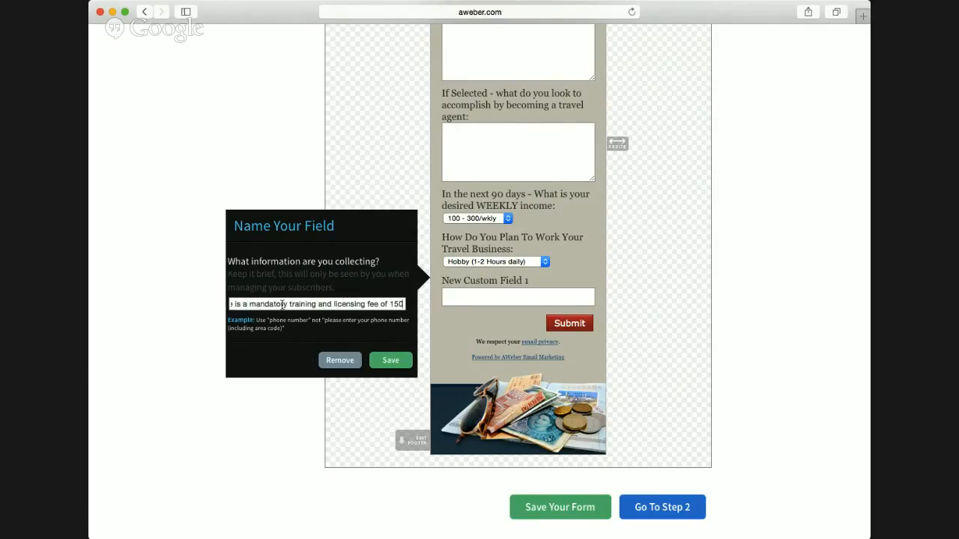
{"action": "type", "text": "- "}
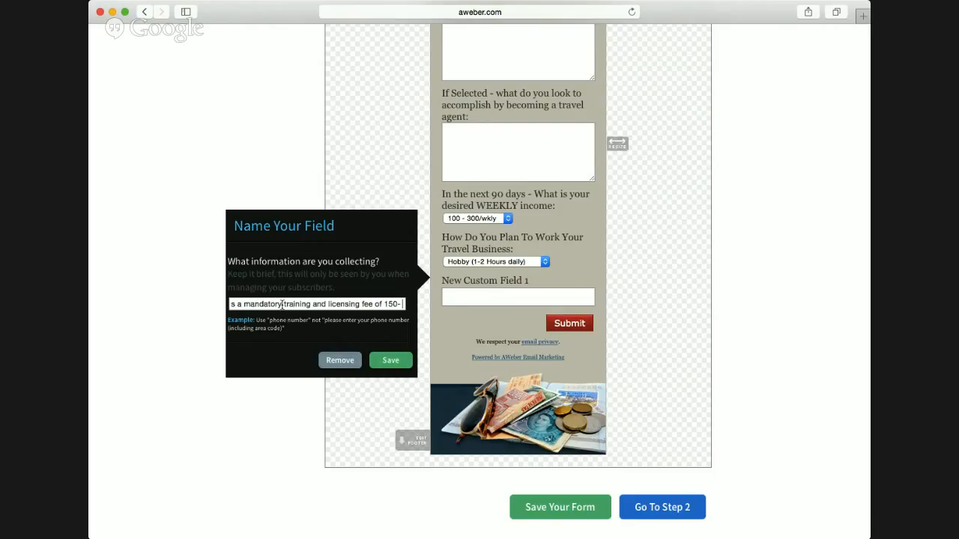
{"action": "type", "text": "Are you ed"}
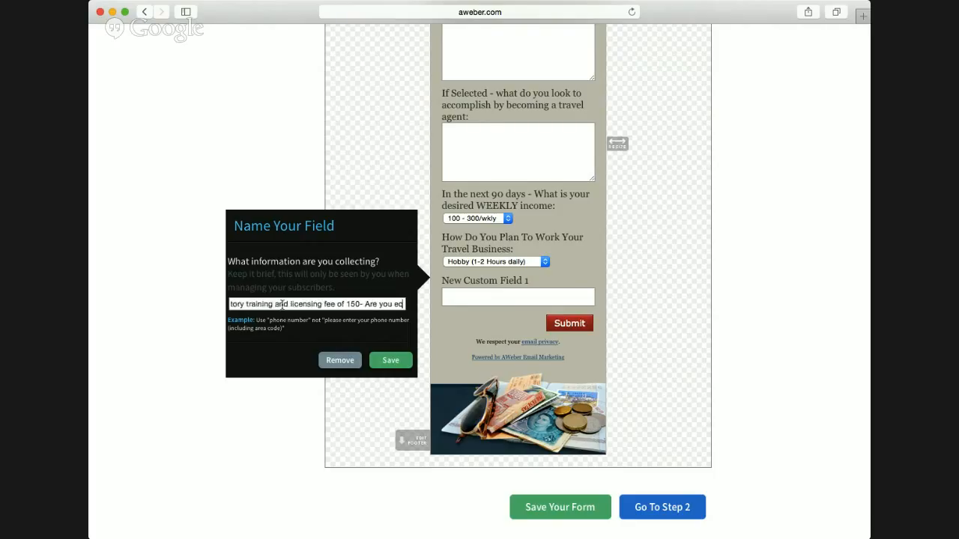
{"action": "key", "text": "BackSpace"}
{"action": "type", "text": "qui"}
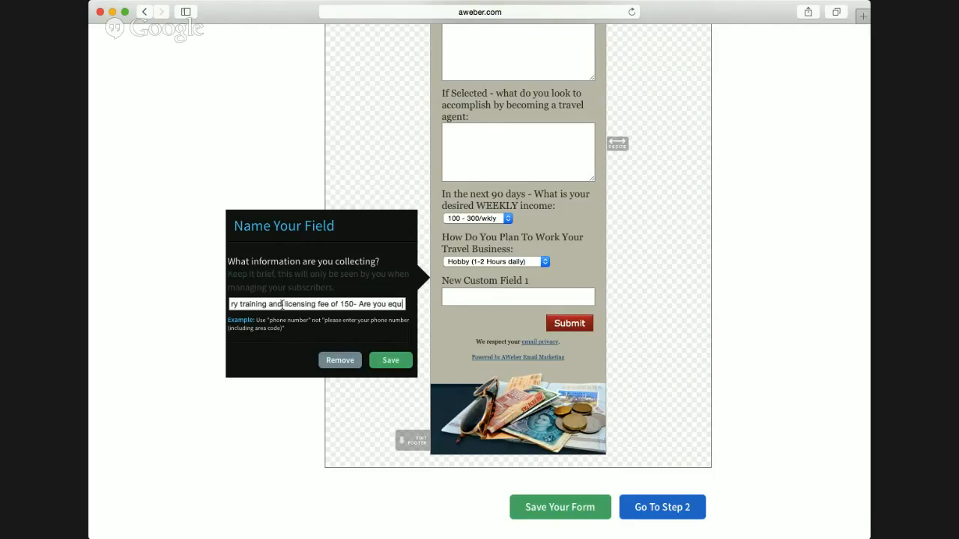
{"action": "type", "text": "pped"}
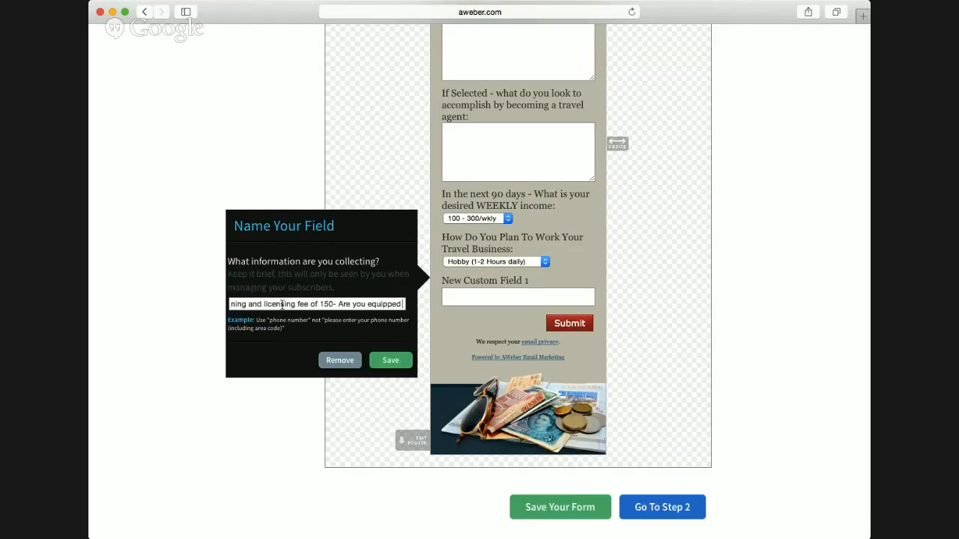
{"action": "type", "text": " and re"}
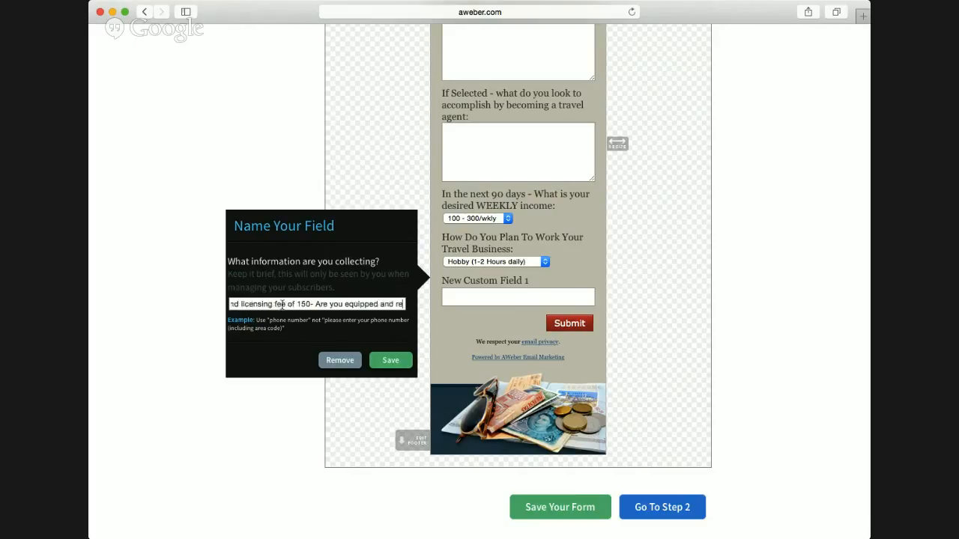
{"action": "type", "text": "ady to pay this today"}
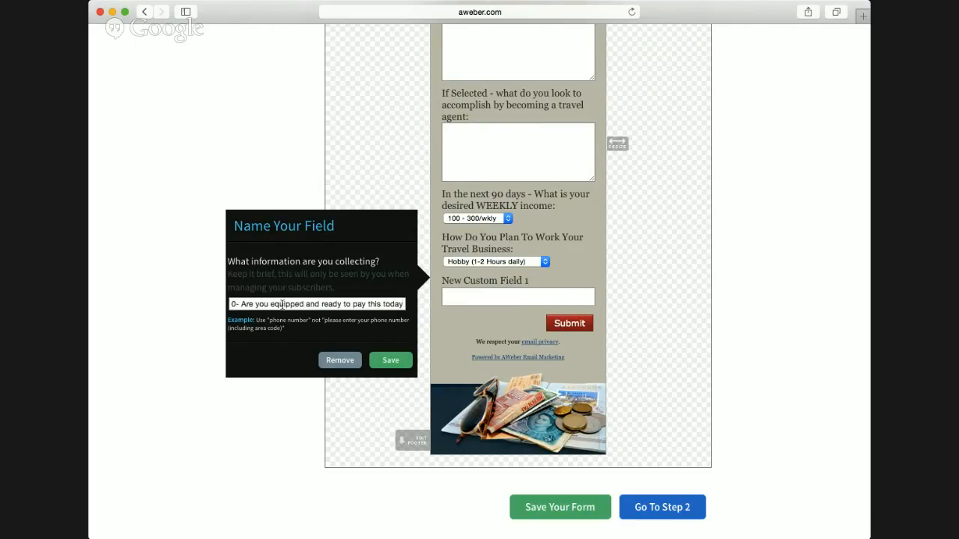
{"action": "left_click", "coordinate": [385, 363]}
- Make the licensing fee field a select box with the choices "Yes I Have My 150" and "No I Do Not Have 150 Today"
{"action": "scroll", "coordinate": [321, 344], "scroll_direction": "down", "scroll_amount": 2}
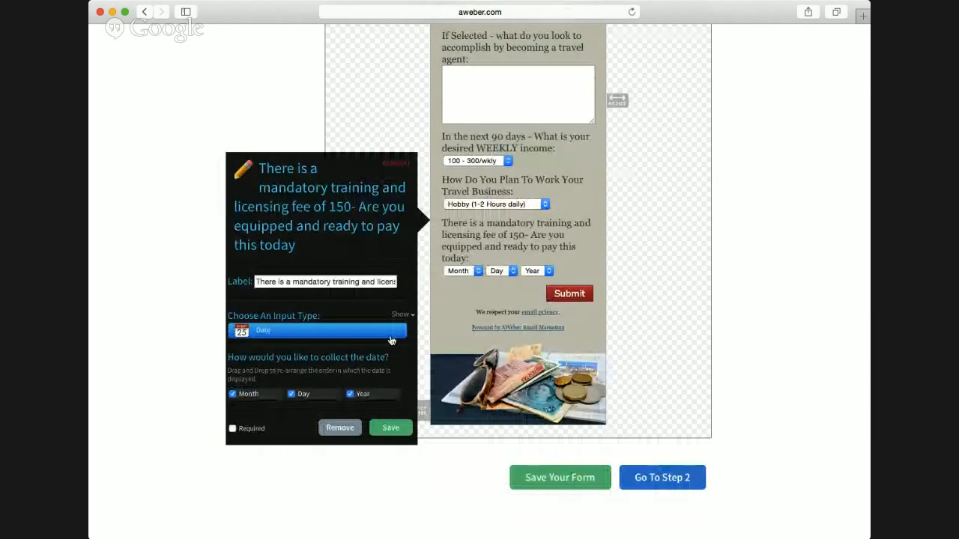
{"action": "left_click", "coordinate": [364, 334]}
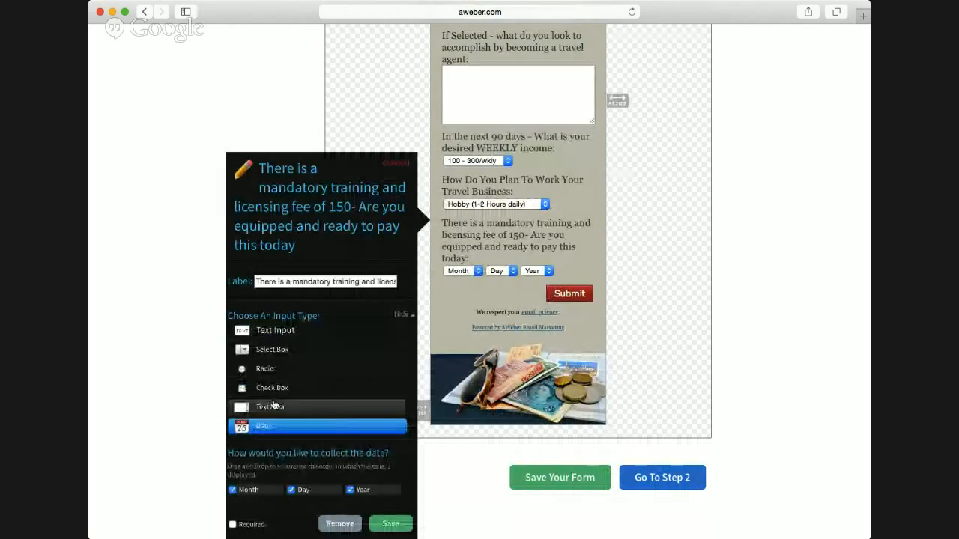
{"action": "left_click", "coordinate": [273, 356]}
{"action": "left_click", "coordinate": [296, 371]}
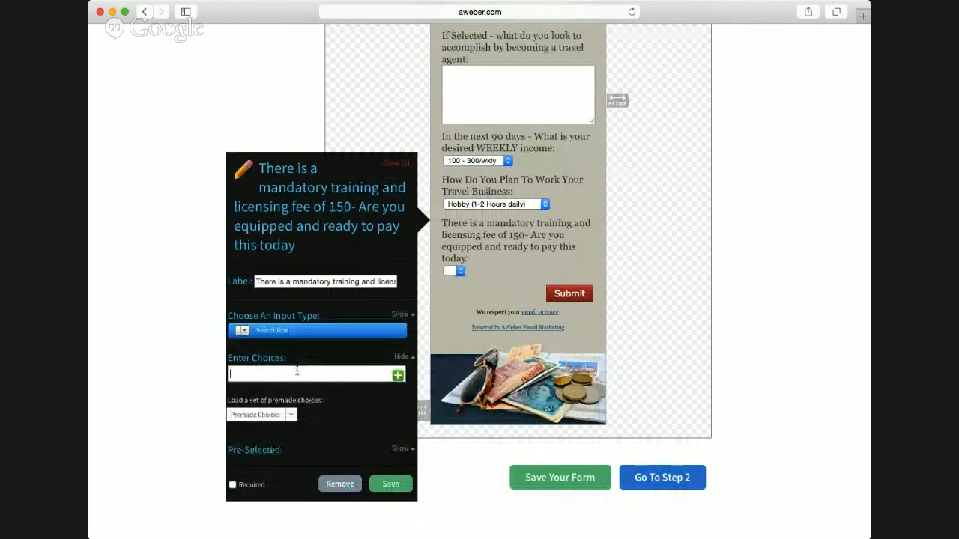
{"action": "type", "text": "Yes I Have My 1"}
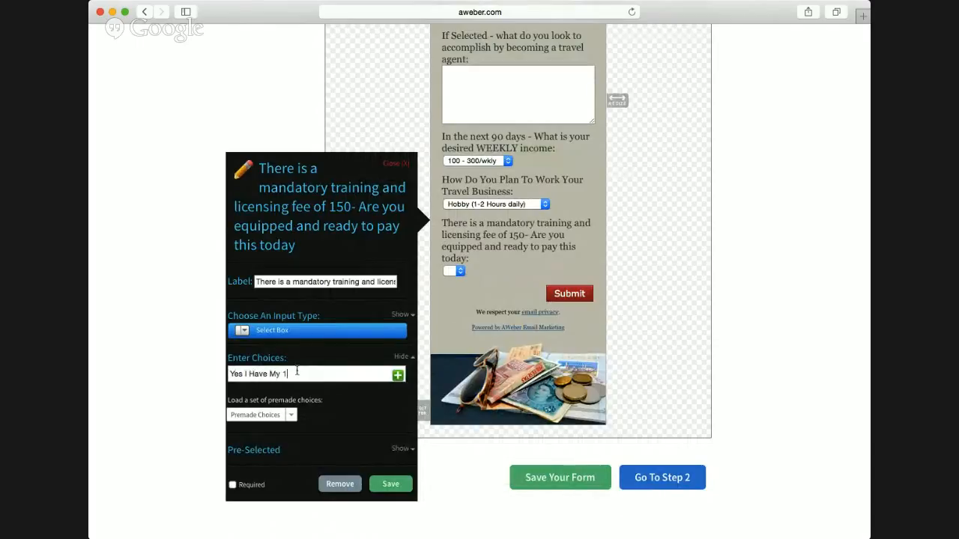
{"action": "type", "text": "50"}
{"action": "left_click", "coordinate": [397, 374]}
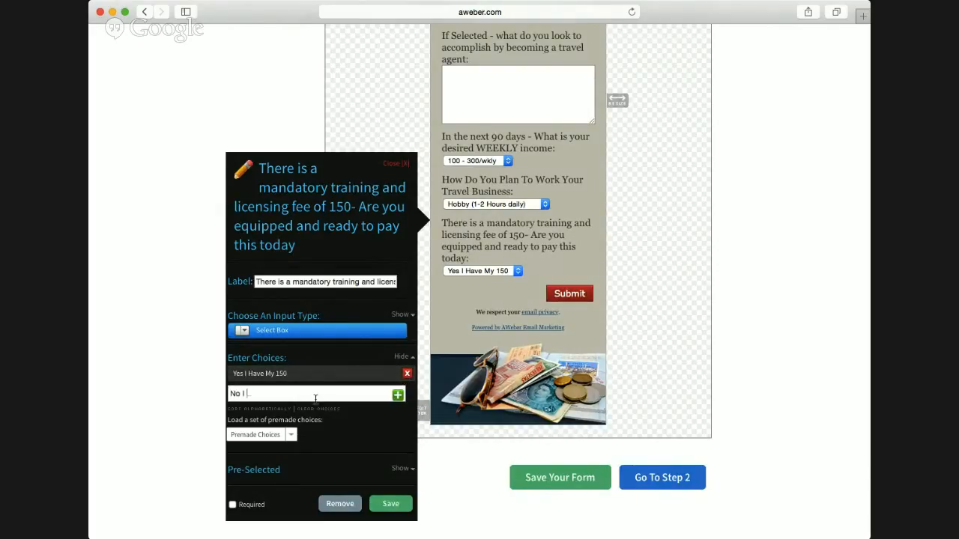
{"action": "type", "text": "No I Do Not Have 150 Today"}
{"action": "left_click", "coordinate": [398, 394]}
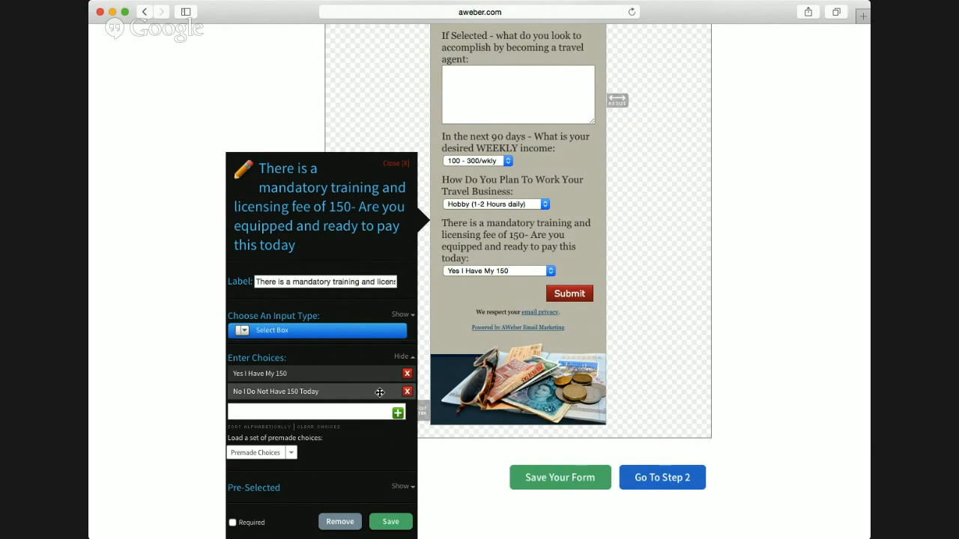
- Mark the licensing fee field as required and save it
{"action": "scroll", "coordinate": [378, 389], "scroll_direction": "down", "scroll_amount": 2}
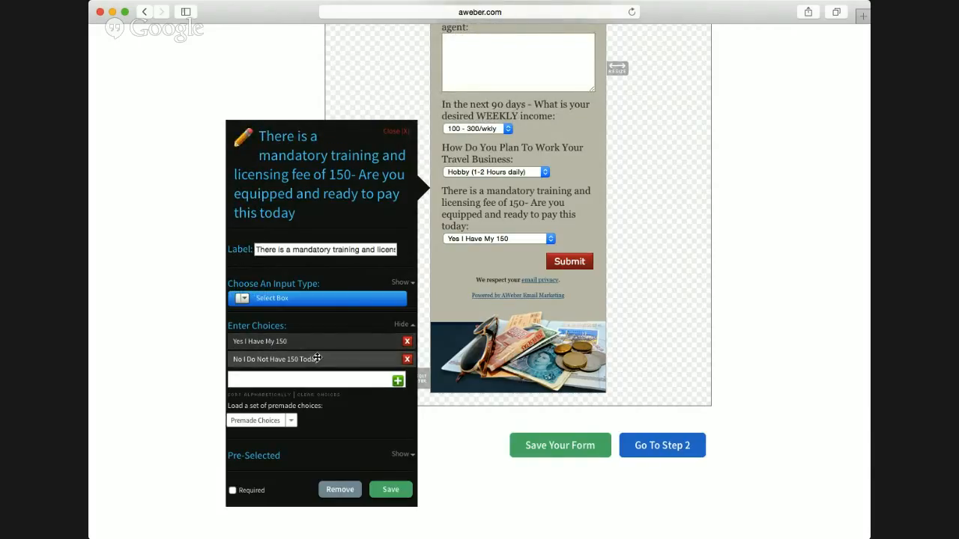
{"action": "scroll", "coordinate": [317, 358], "scroll_direction": "down", "scroll_amount": 2}
{"action": "left_click", "coordinate": [232, 429]}
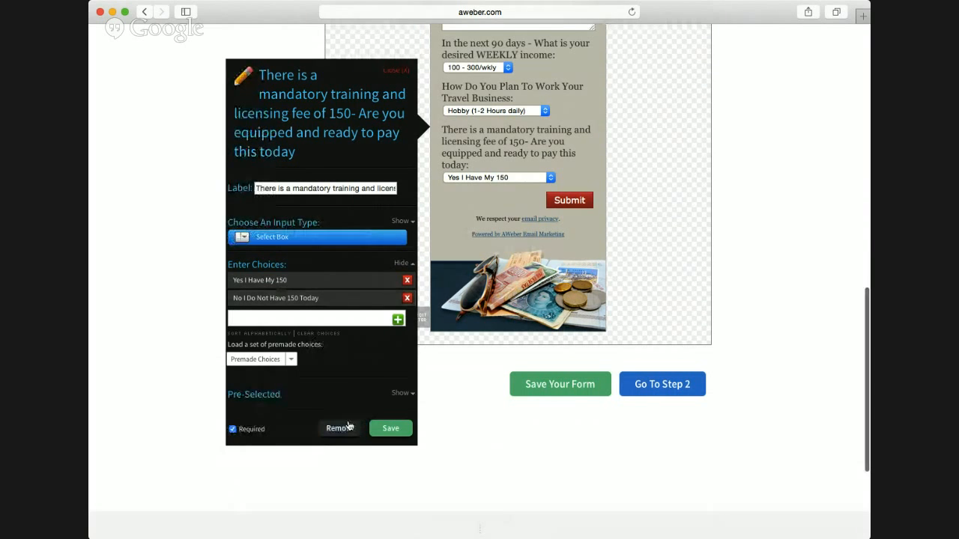
{"action": "left_click", "coordinate": [399, 429]}
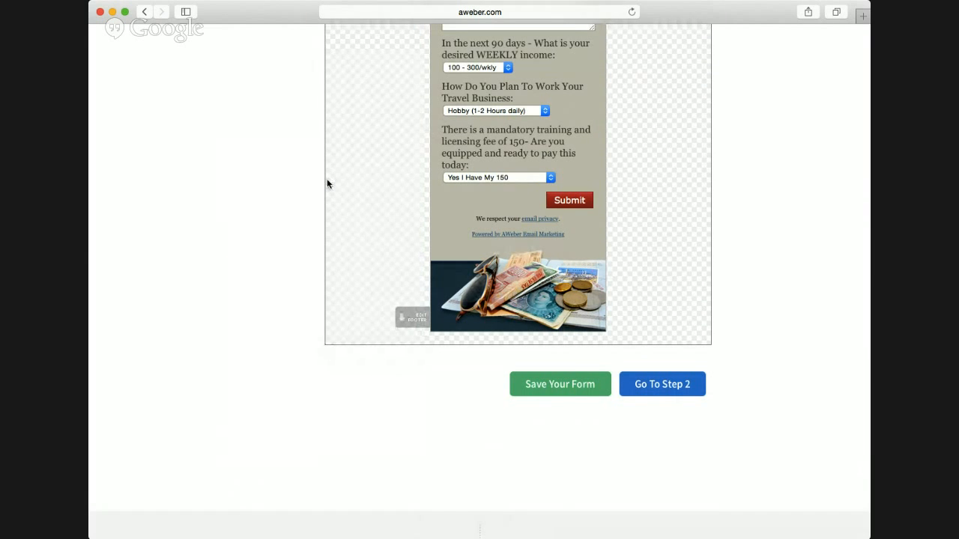
- Review the form's fields from the name entry down to the licensing fee question
{"action": "scroll", "coordinate": [327, 184], "scroll_direction": "up", "scroll_amount": 4}
{"action": "scroll", "coordinate": [327, 184], "scroll_direction": "up", "scroll_amount": 3}
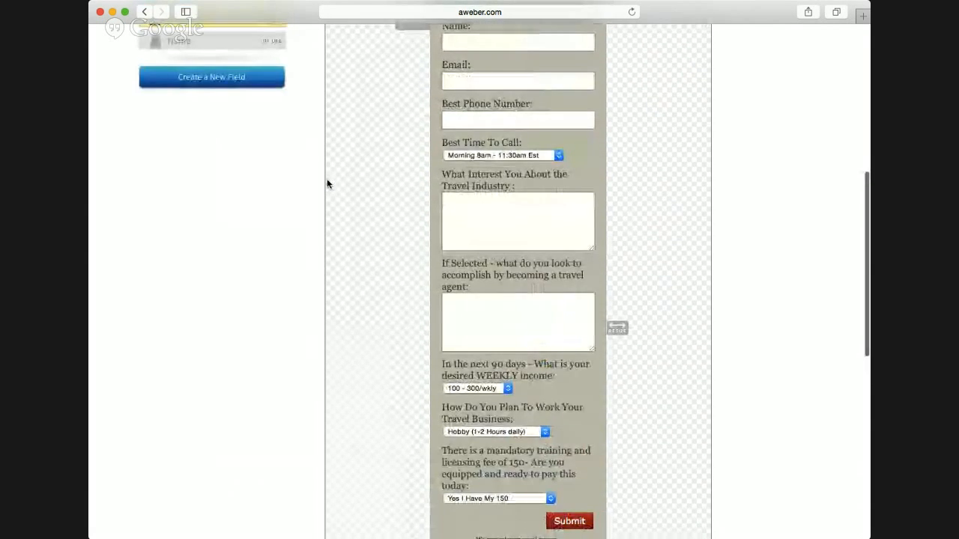
{"action": "scroll", "coordinate": [237, 86], "scroll_direction": "up", "scroll_amount": 2}
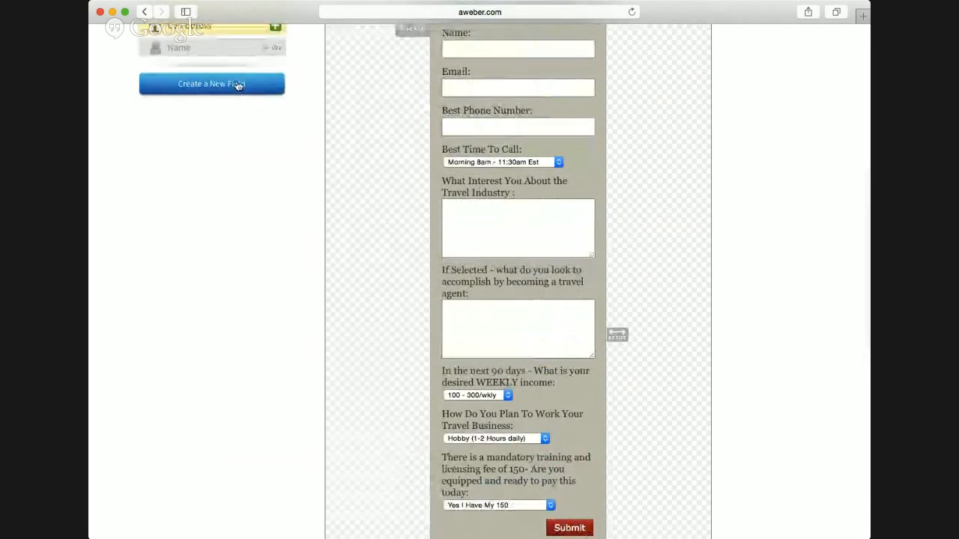
{"action": "scroll", "coordinate": [221, 116], "scroll_direction": "down", "scroll_amount": 2}
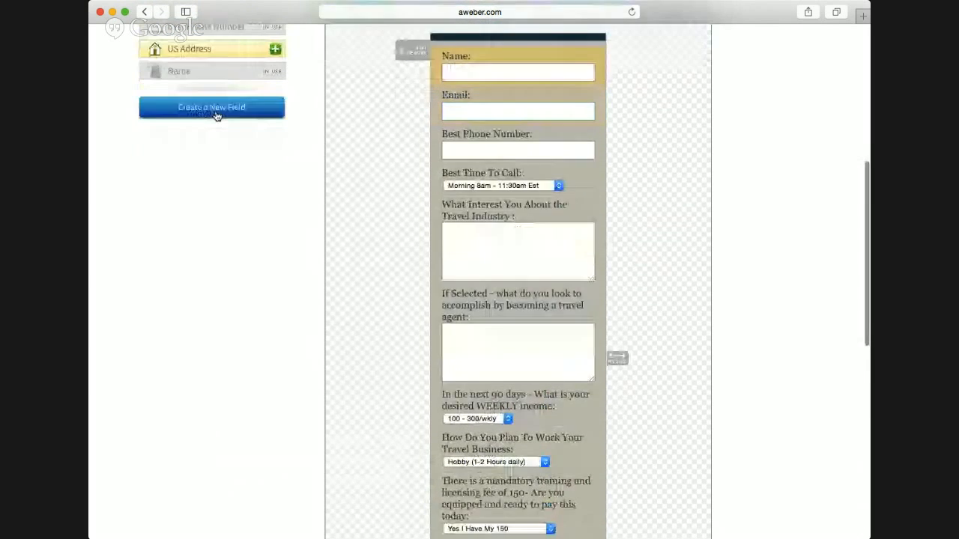
{"action": "scroll", "coordinate": [216, 111], "scroll_direction": "down", "scroll_amount": 3}
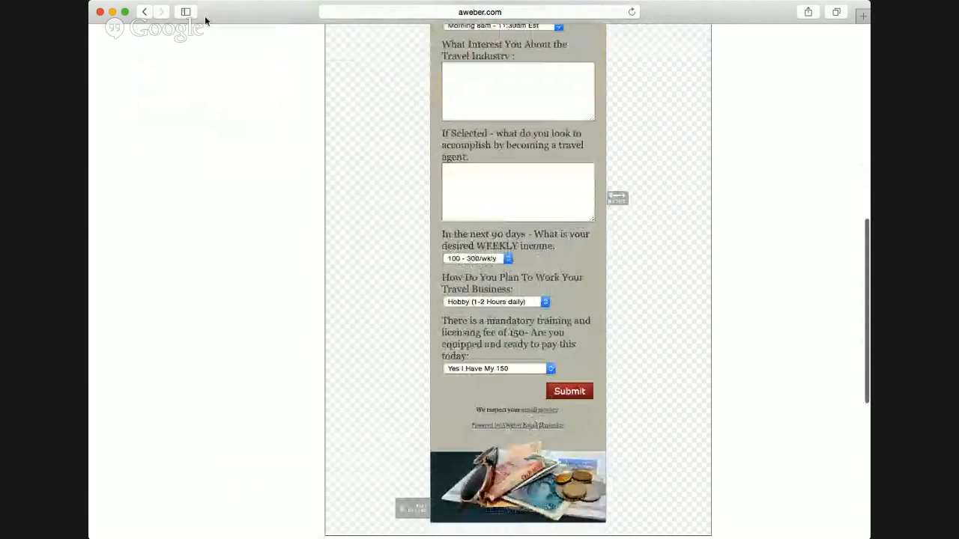
{"action": "scroll", "coordinate": [201, 75], "scroll_direction": "up", "scroll_amount": 2}
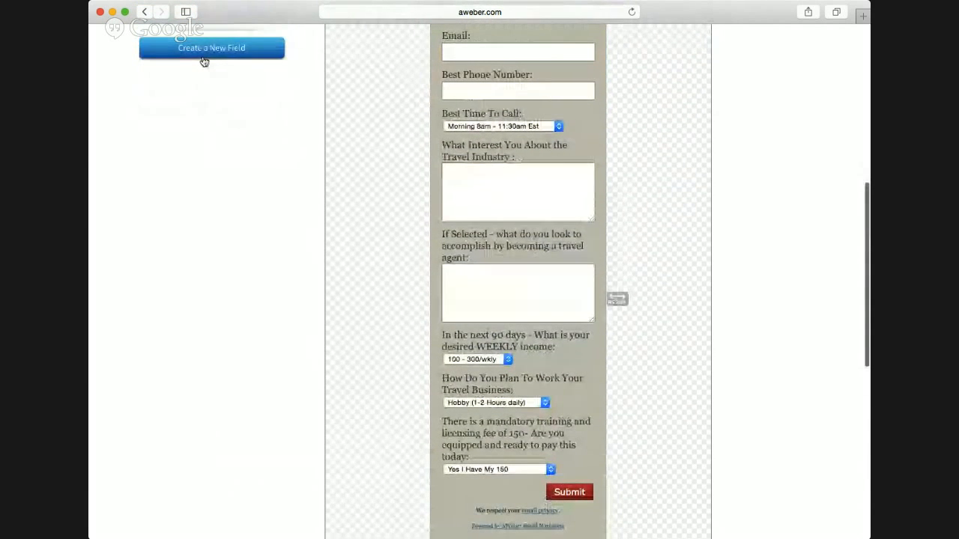
{"action": "scroll", "coordinate": [201, 124], "scroll_direction": "down", "scroll_amount": 2}
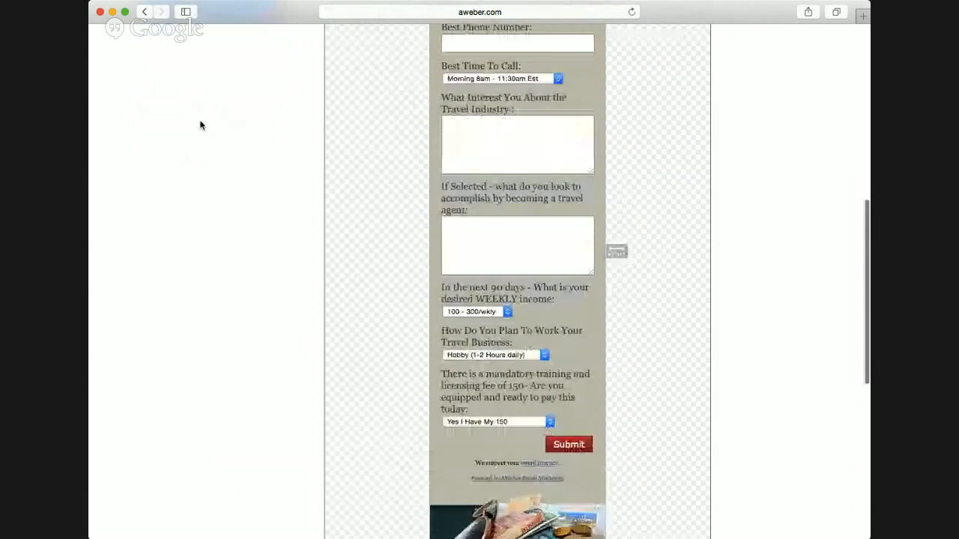
- Add a custom field named "How many people do you know personally interested in the travel industry"
{"action": "scroll", "coordinate": [197, 163], "scroll_direction": "up", "scroll_amount": 2}
{"action": "scroll", "coordinate": [198, 149], "scroll_direction": "up", "scroll_amount": 1}
{"action": "left_click", "coordinate": [202, 78]}
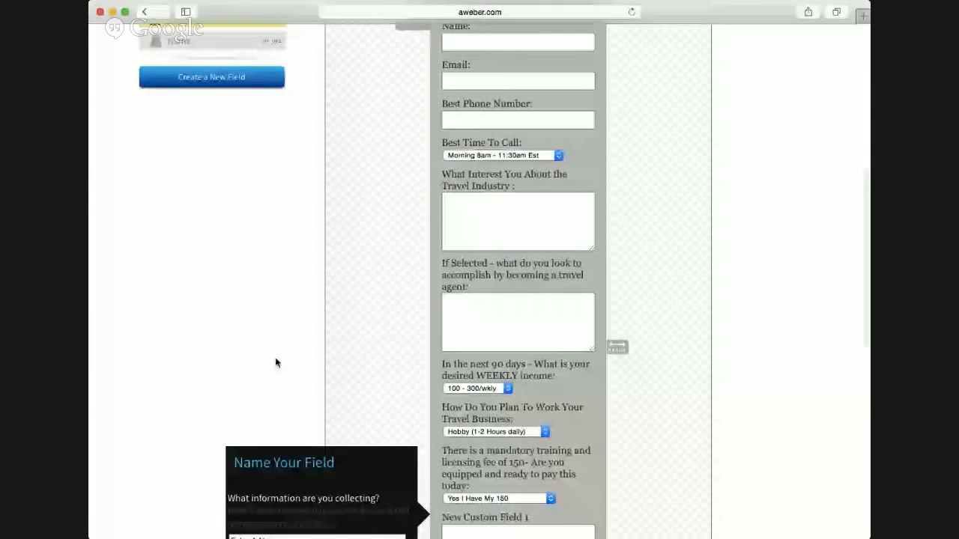
{"action": "scroll", "coordinate": [276, 360], "scroll_direction": "down", "scroll_amount": 6}
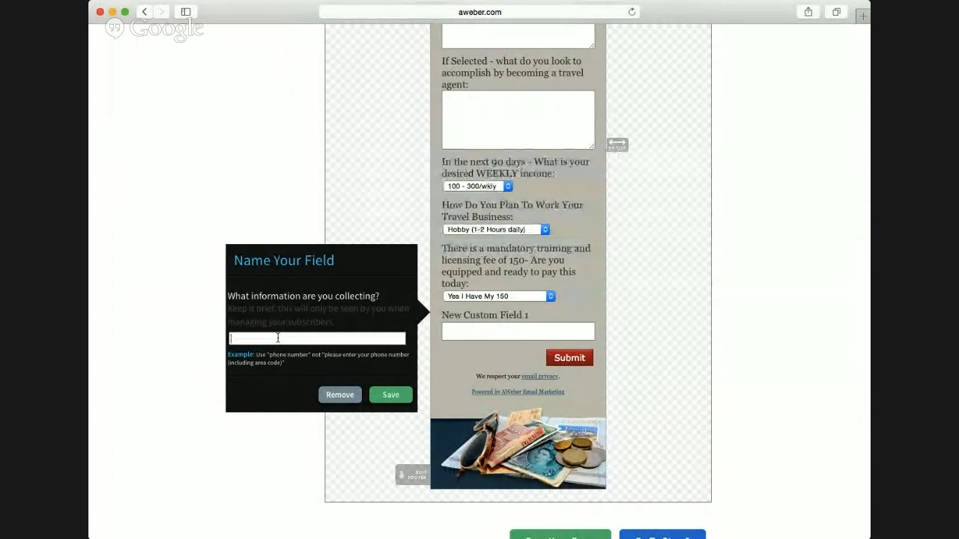
{"action": "type", "text": "How man"}
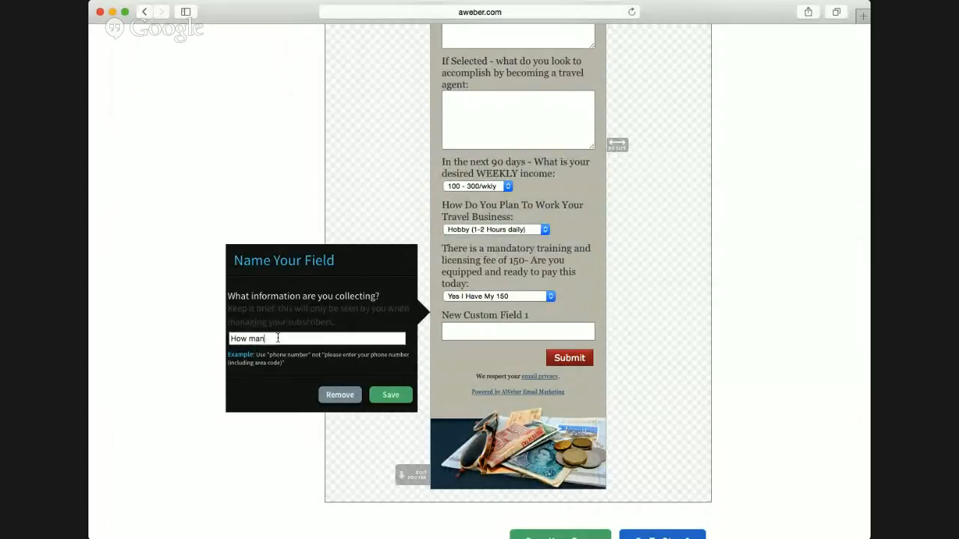
{"action": "type", "text": "y people do you know o"}
{"action": "type", "text": "ersonally inter"}
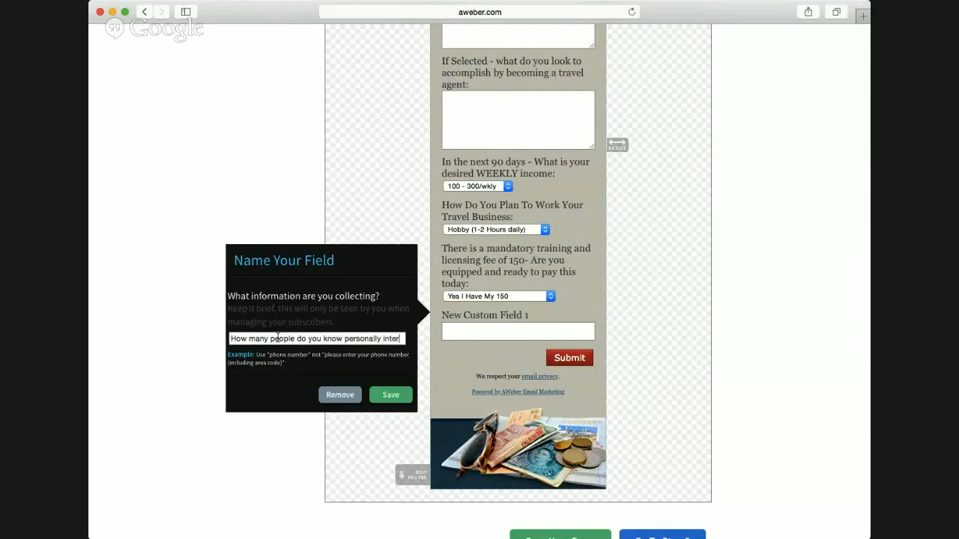
{"action": "type", "text": "sted"}
{"action": "key", "text": "BackSpace"}
{"action": "key", "text": "BackSpace"}
{"action": "key", "text": "BackSpace"}
{"action": "type", "text": "ested "}
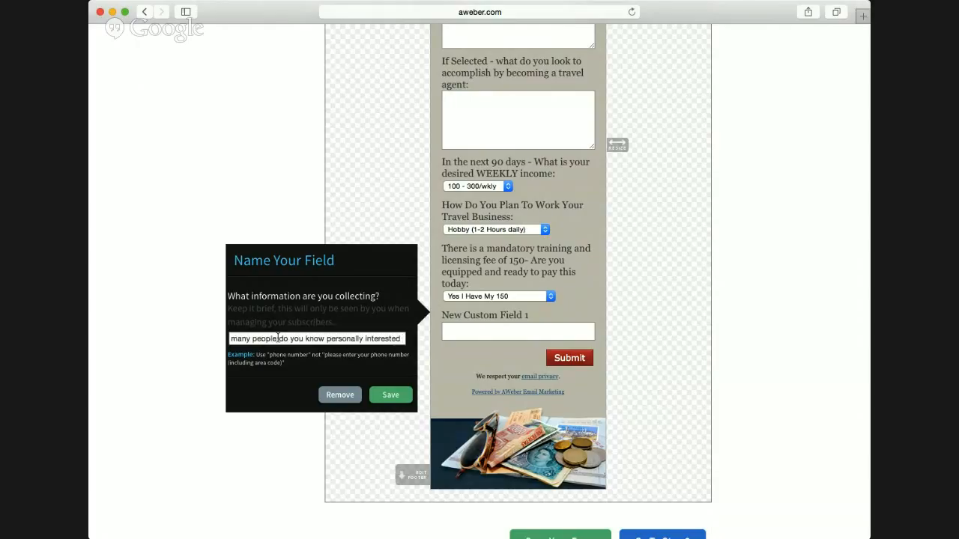
{"action": "type", "text": "in"}
{"action": "type", "text": " the"}
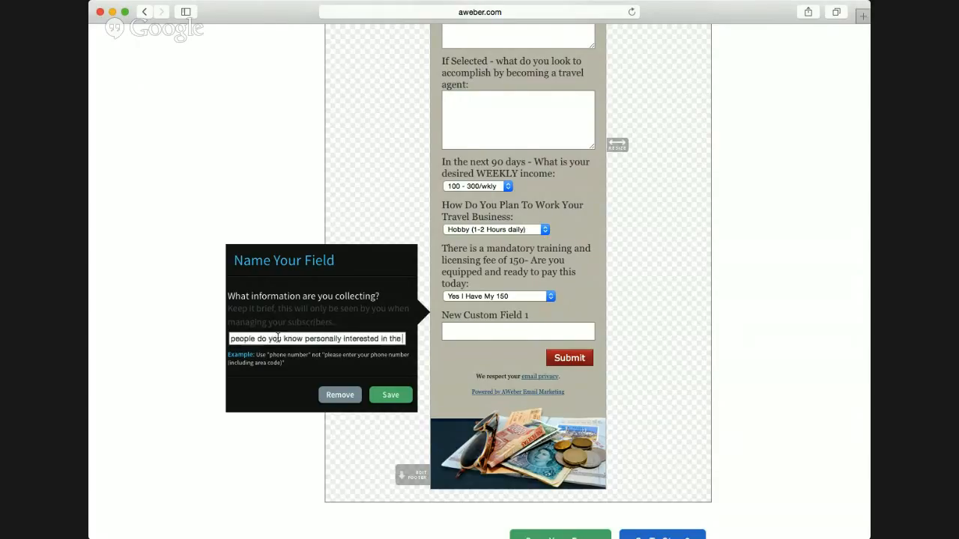
{"action": "type", "text": " travel industry"}
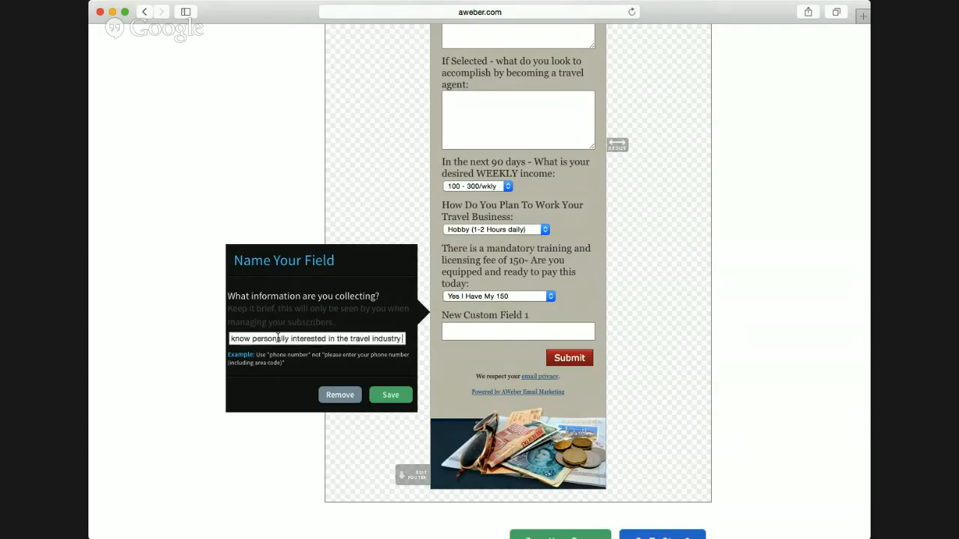
{"action": "left_click", "coordinate": [386, 393]}
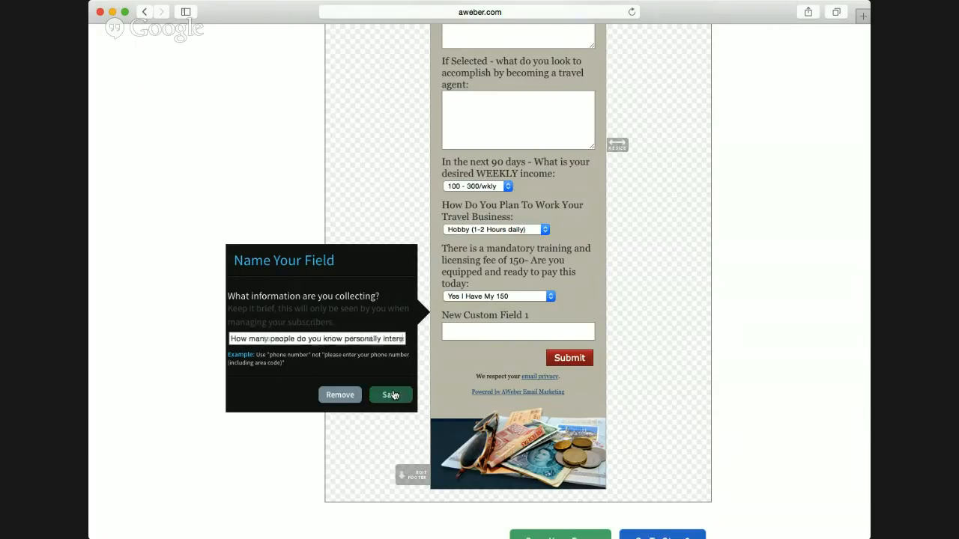
- Make the field about interested people a select box with the choices "1-3", "4-8" and "10plus", and save it
{"action": "scroll", "coordinate": [275, 404], "scroll_direction": "down", "scroll_amount": 2}
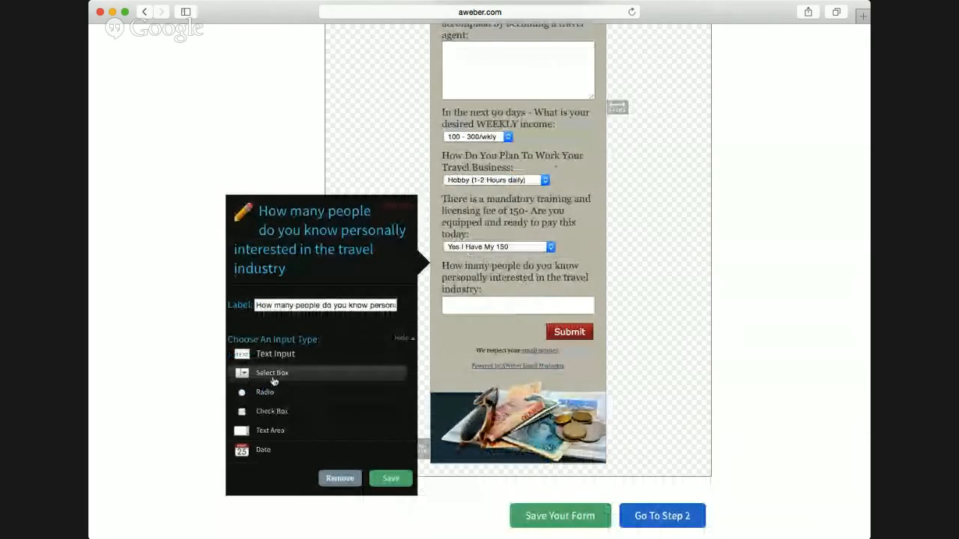
{"action": "left_click", "coordinate": [274, 378]}
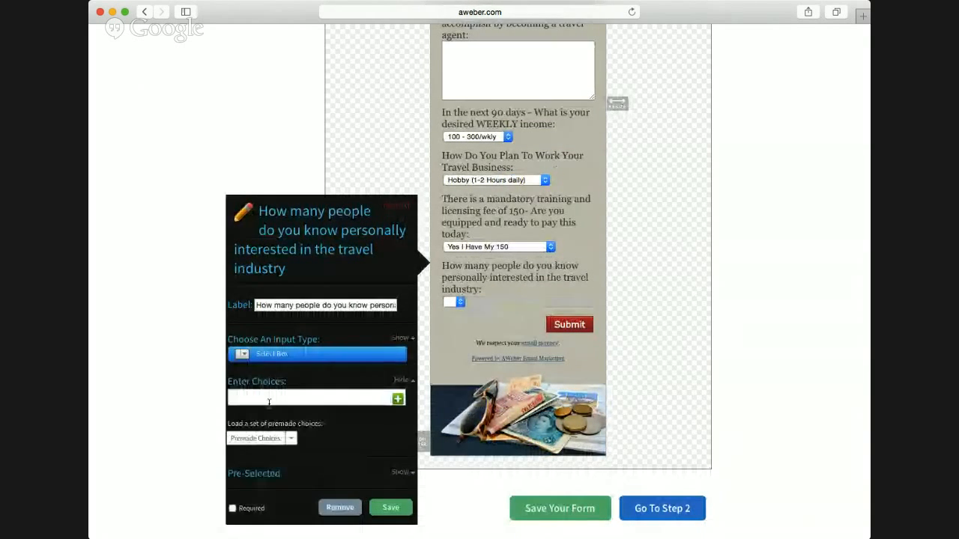
{"action": "type", "text": "1-3"}
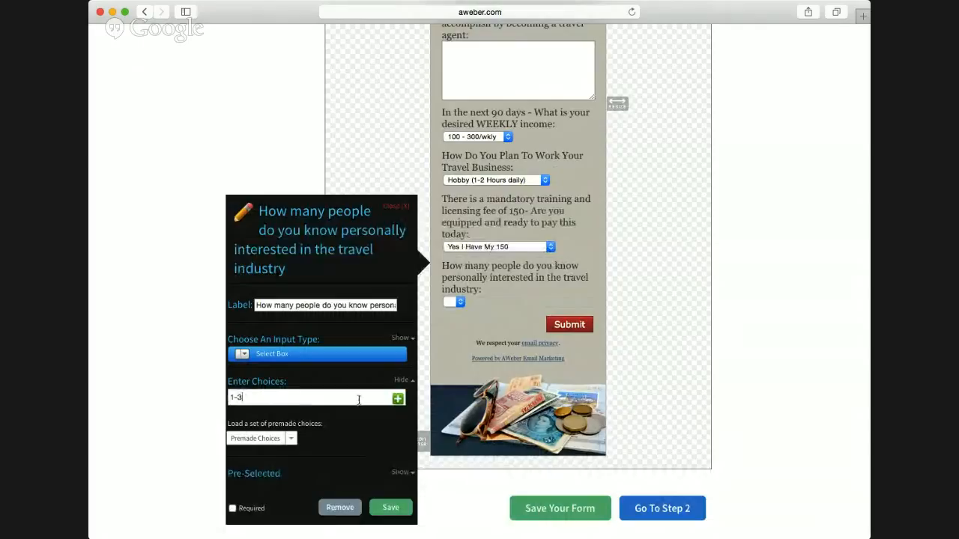
{"action": "left_click", "coordinate": [397, 398]}
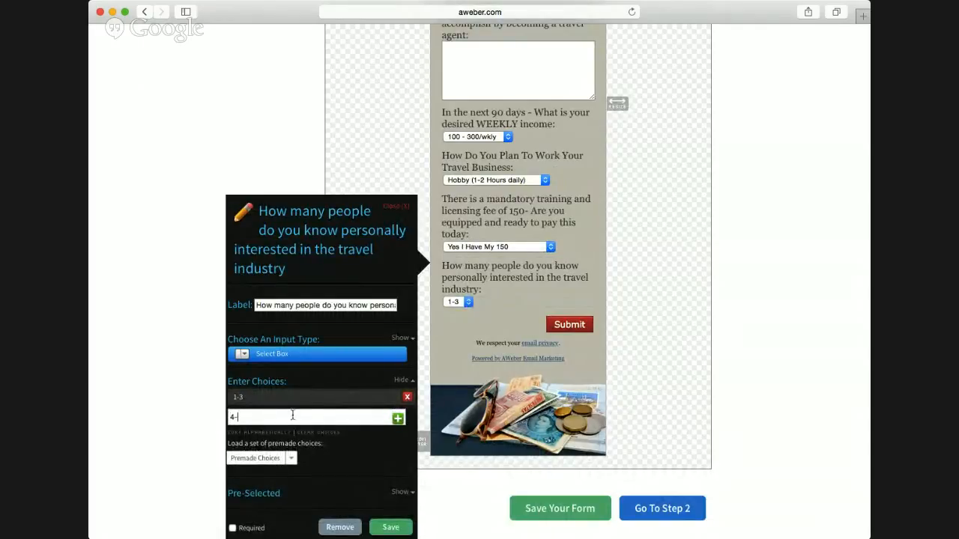
{"action": "left_click", "coordinate": [398, 418]}
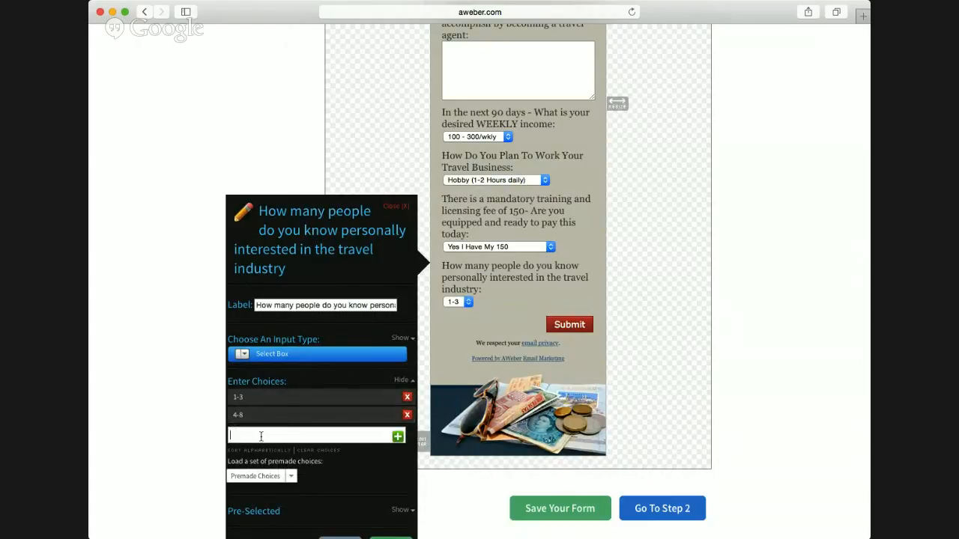
{"action": "type", "text": "10plus"}
{"action": "left_click", "coordinate": [398, 436]}
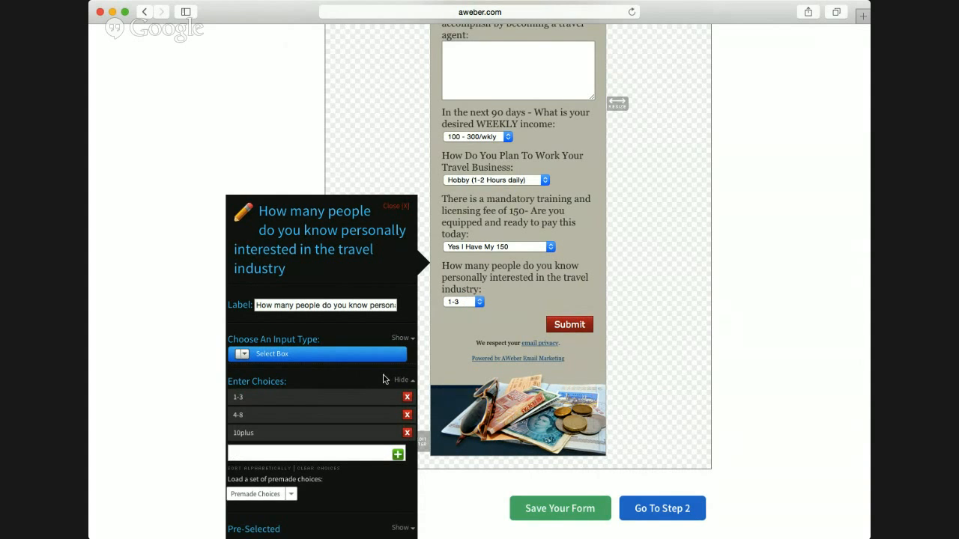
{"action": "scroll", "coordinate": [382, 379], "scroll_direction": "down", "scroll_amount": 5}
{"action": "left_click", "coordinate": [391, 384]}
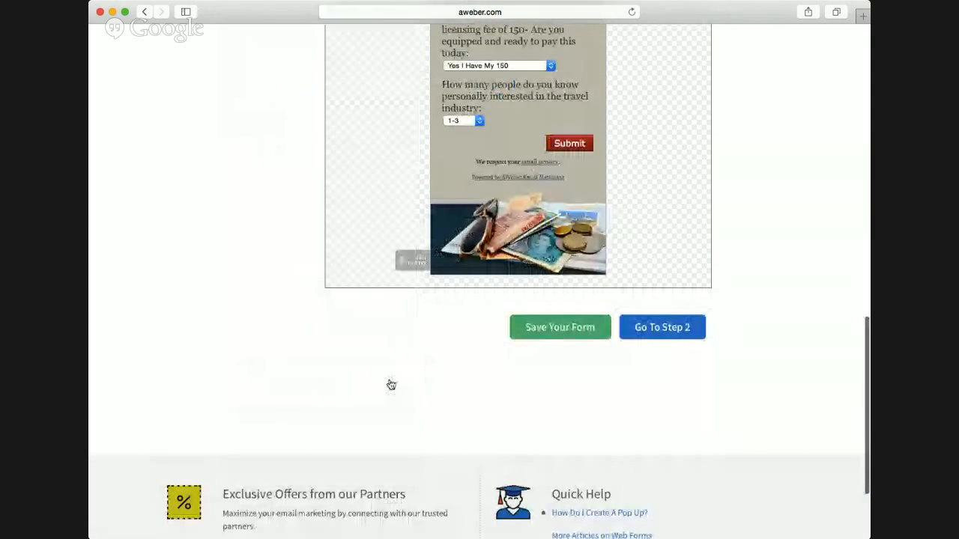
- Create a custom field and try to save it as "Are you ok with being paid aggressively for referrals (50-70dollars per referral)"
{"action": "scroll", "coordinate": [315, 223], "scroll_direction": "up", "scroll_amount": 5}
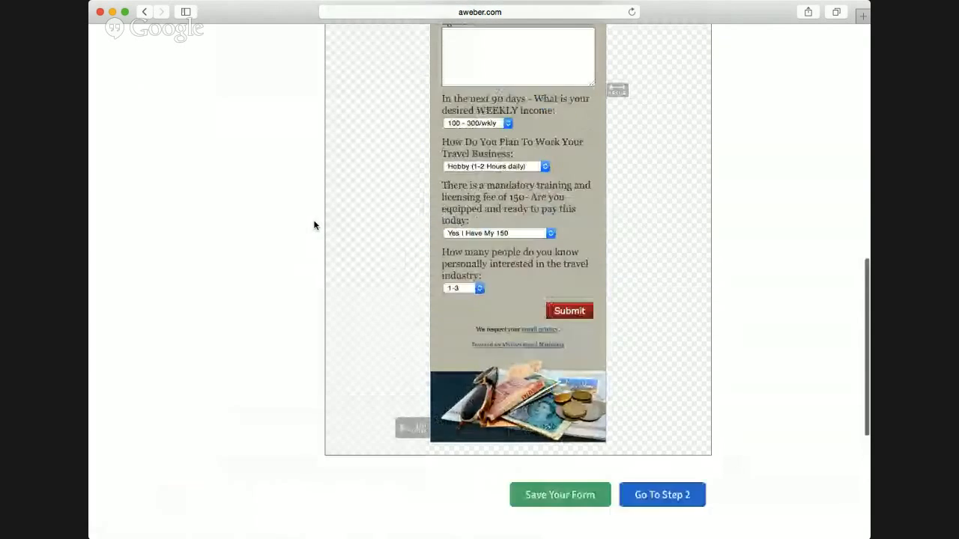
{"action": "scroll", "coordinate": [315, 223], "scroll_direction": "up", "scroll_amount": 10}
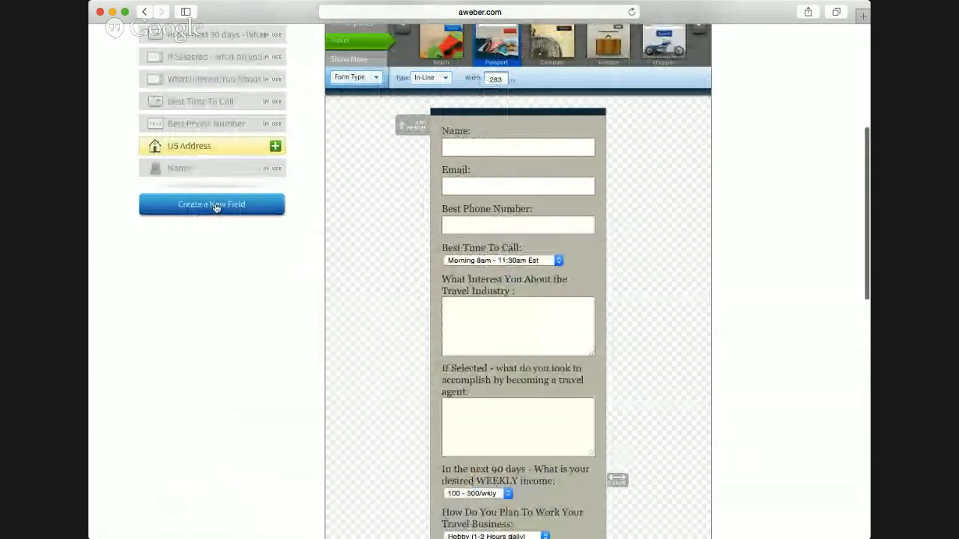
{"action": "left_click", "coordinate": [214, 208]}
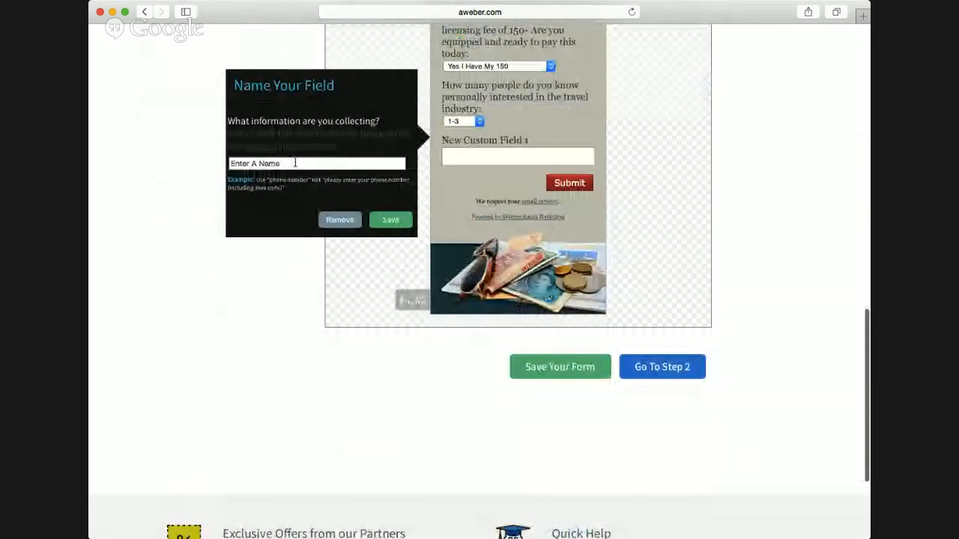
{"action": "left_click", "coordinate": [295, 163]}
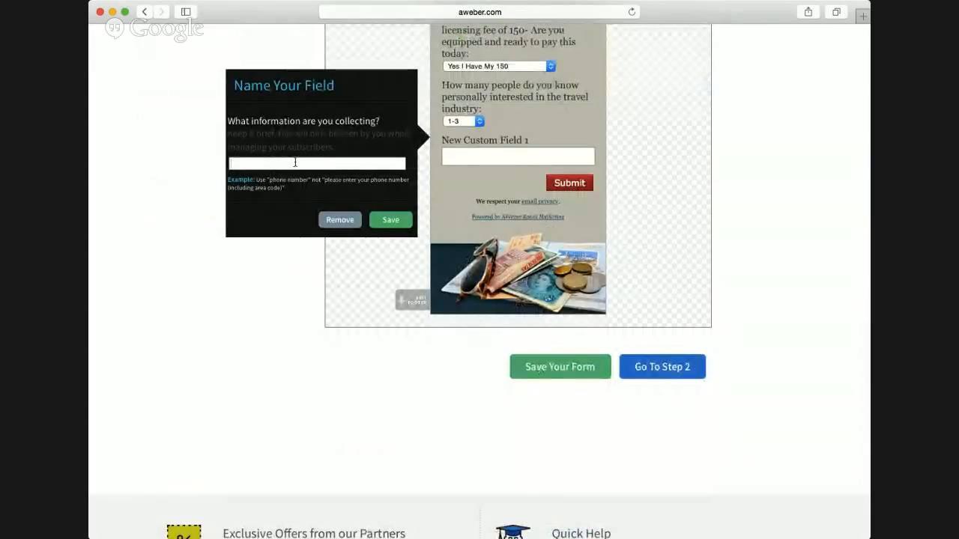
{"action": "type", "text": "Are you ok with be"}
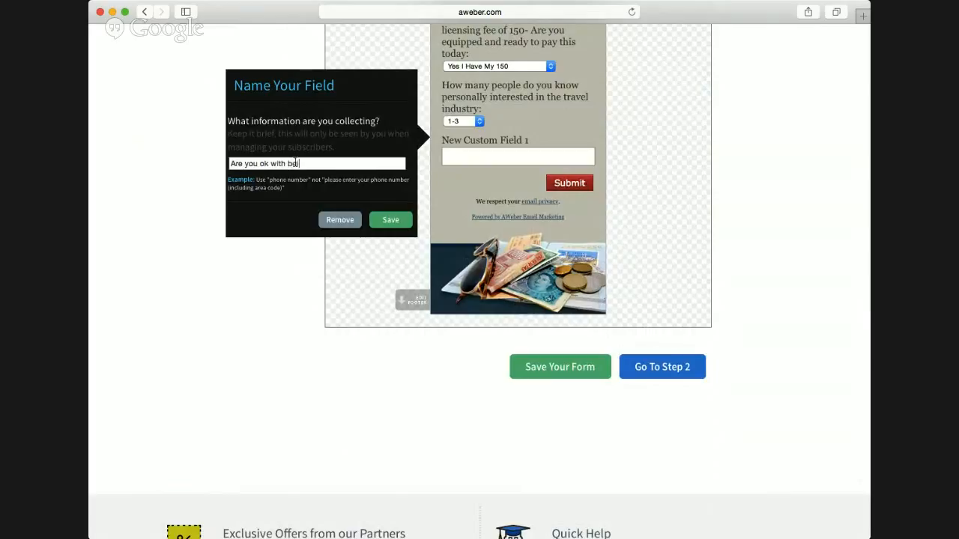
{"action": "type", "text": "ing paid agressively "}
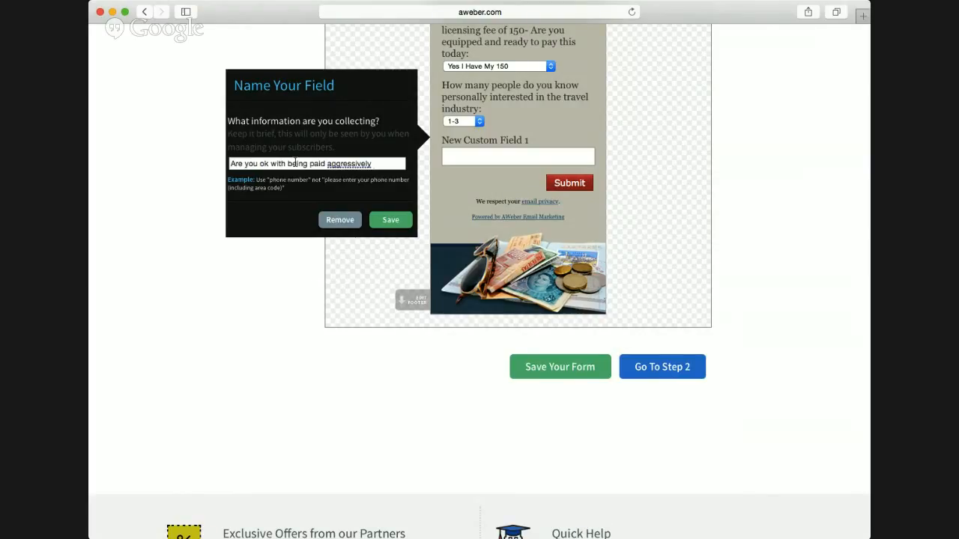
{"action": "type", "text": "for refferal"}
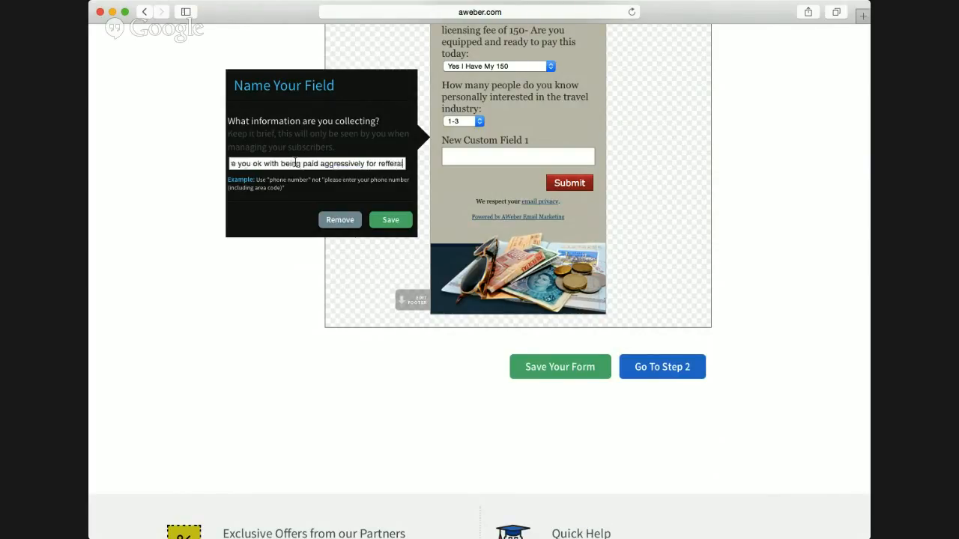
{"action": "type", "text": "s ("}
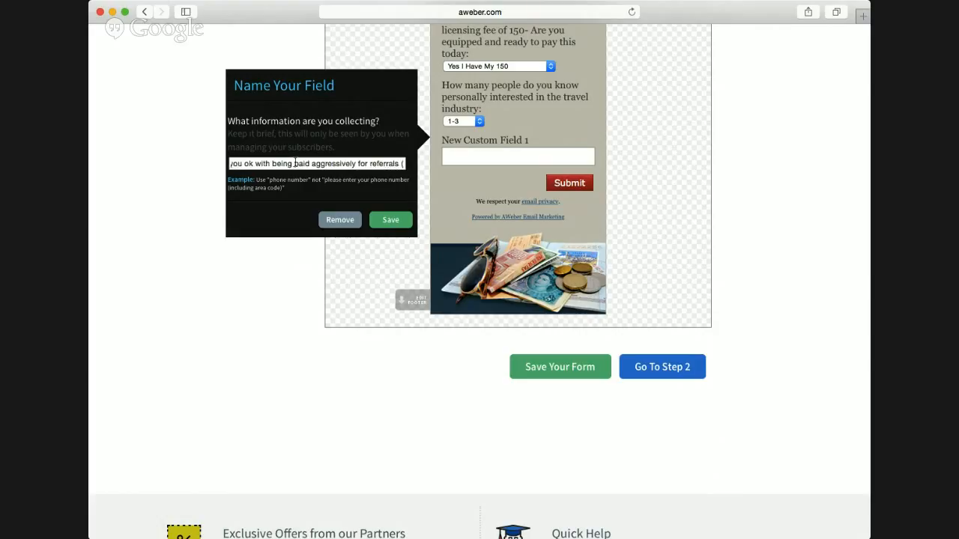
{"action": "type", "text": "50"}
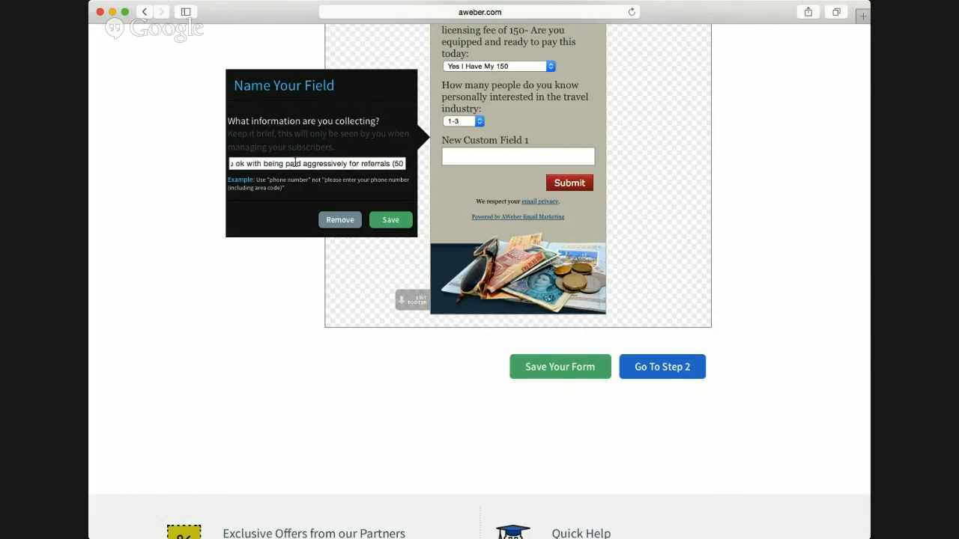
{"action": "type", "text": "-70"}
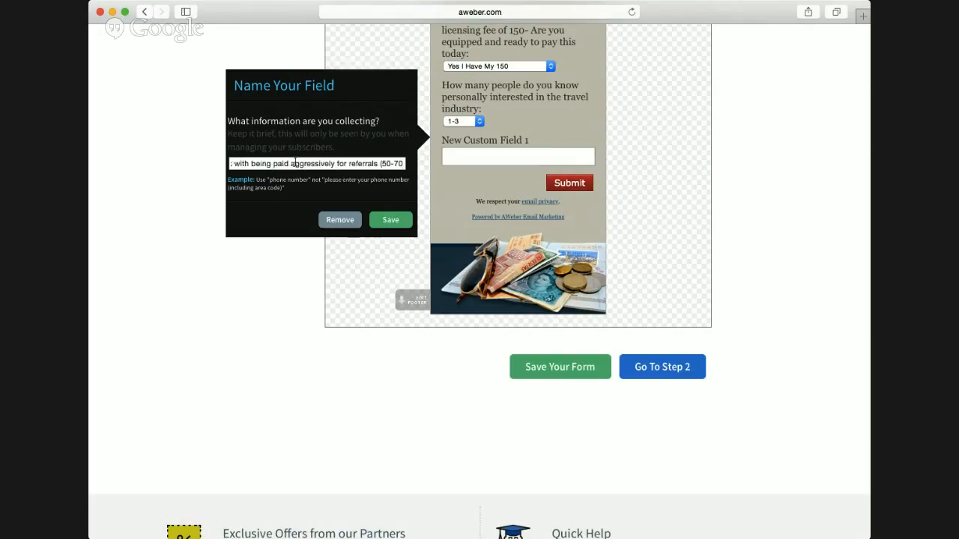
{"action": "type", "text": "dollars"}
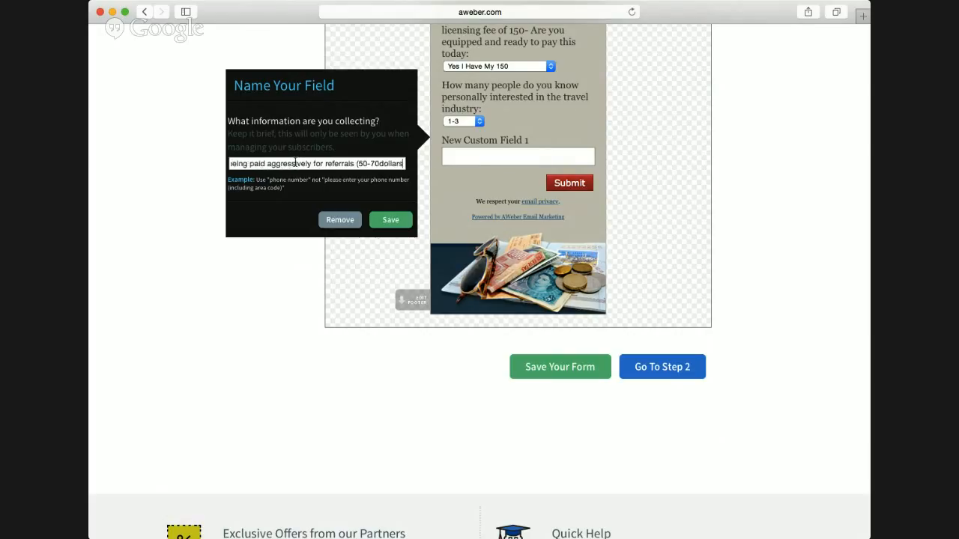
{"action": "type", "text": " per"}
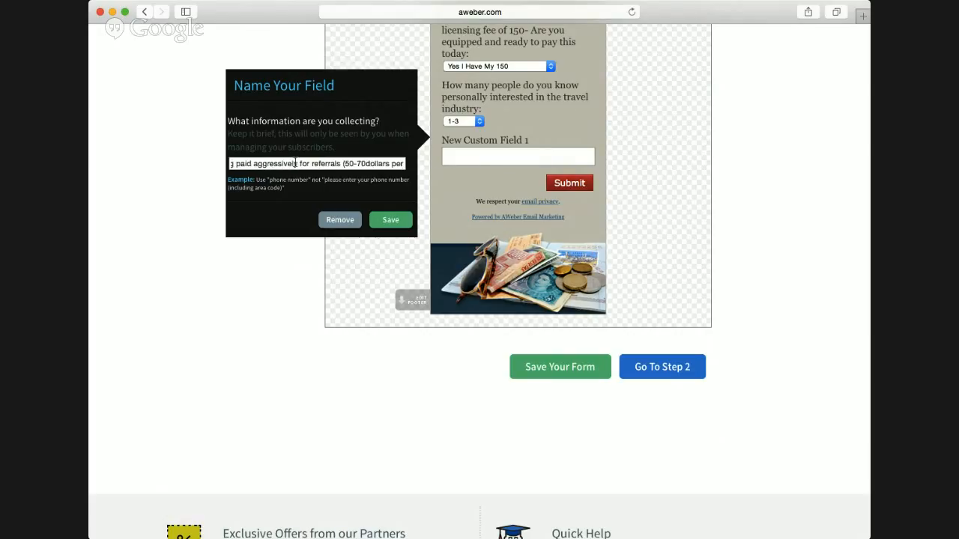
{"action": "type", "text": " ref"}
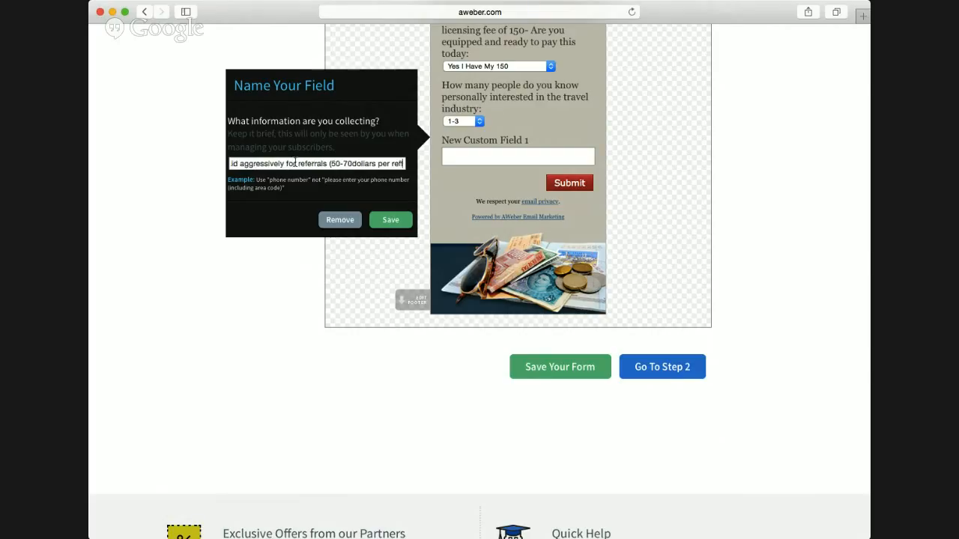
{"action": "type", "text": "erral"}
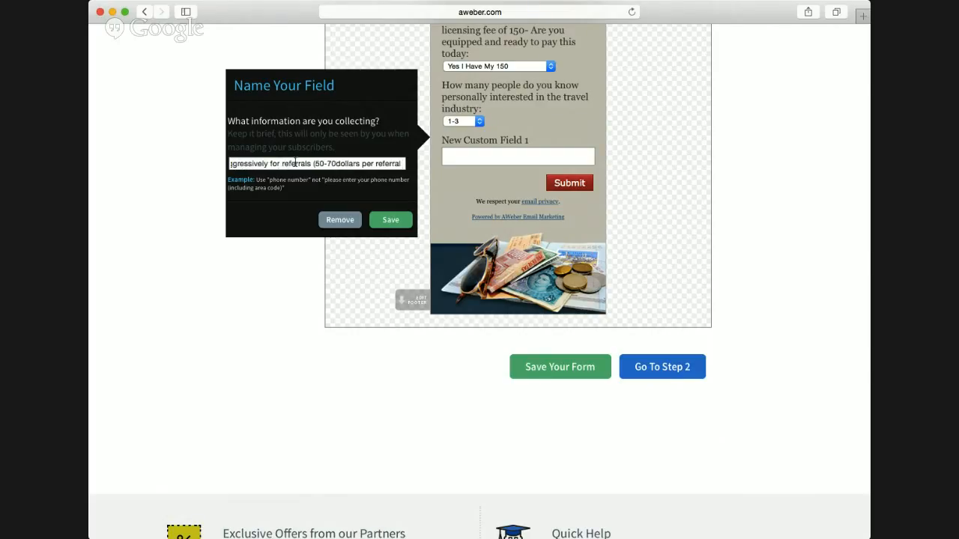
{"action": "left_click", "coordinate": [296, 162]}
{"action": "type", "text": "r"}
{"action": "key", "text": "End"}
{"action": "type", "text": ")"}
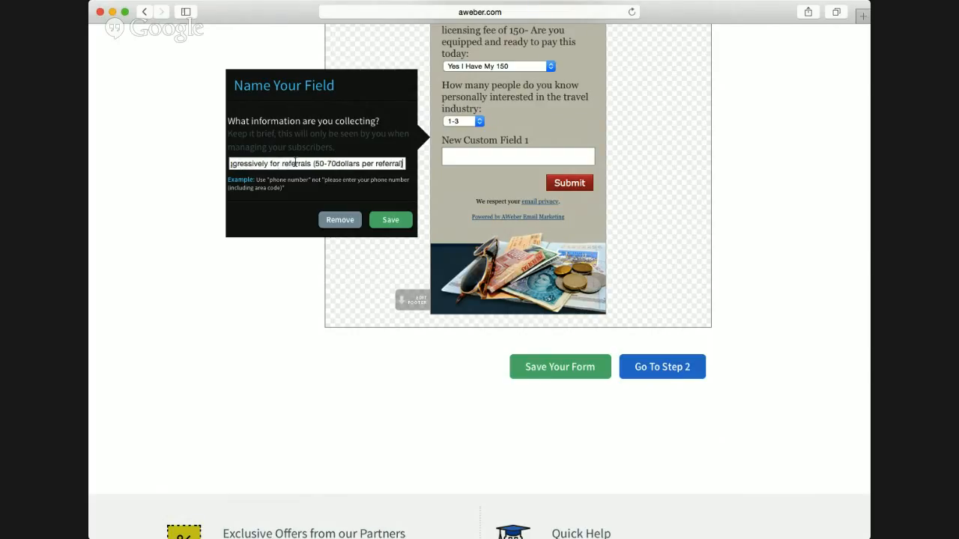
{"action": "left_click", "coordinate": [388, 219]}
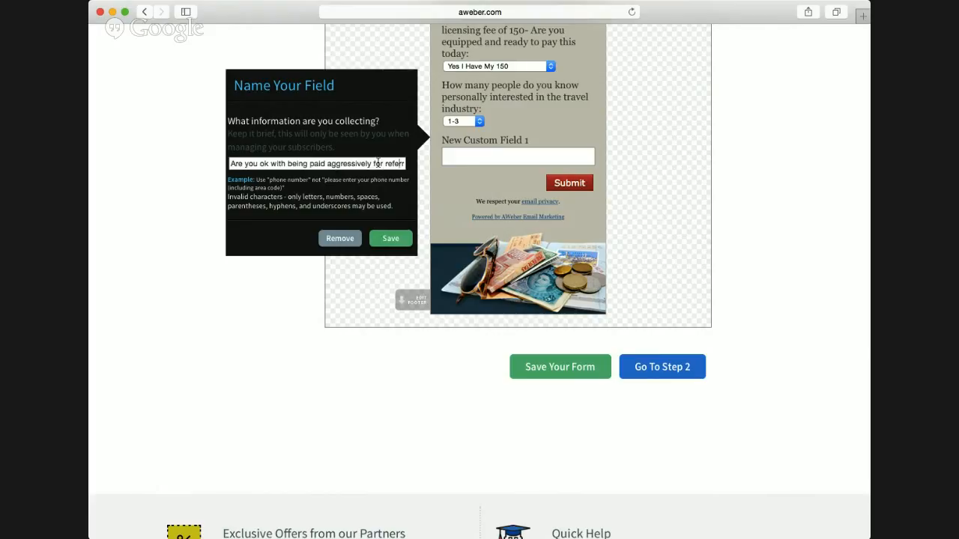
- Rename the new field "Are you ok with being paid aggressively for referrals - 50 to 70 dollars per referral" and save it
{"action": "type", "text": "als (50-70dollars per refe"}
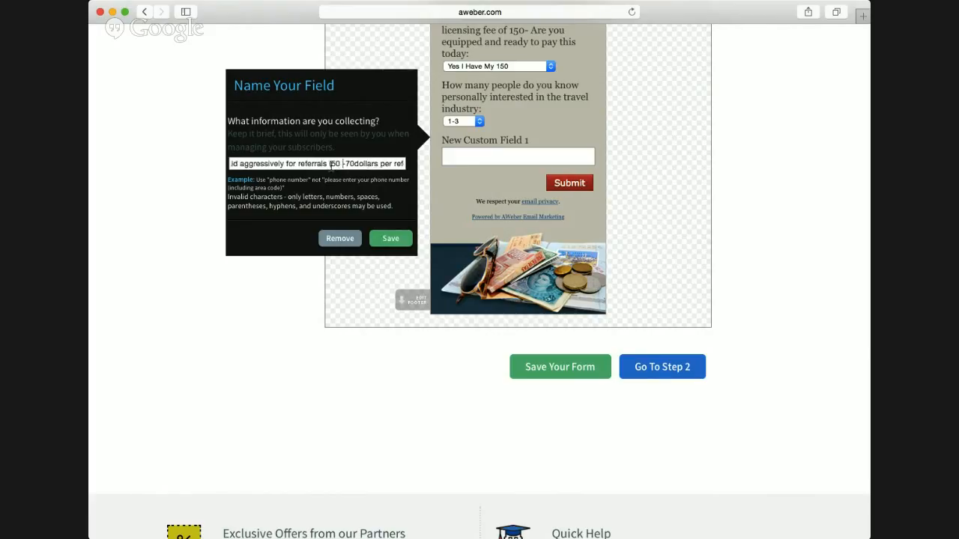
{"action": "key", "text": "BackSpace"}
{"action": "type", "text": "-"}
{"action": "key", "text": "BackSpace"}
{"action": "type", "text": "to 70"}
{"action": "left_click", "coordinate": [396, 163]}
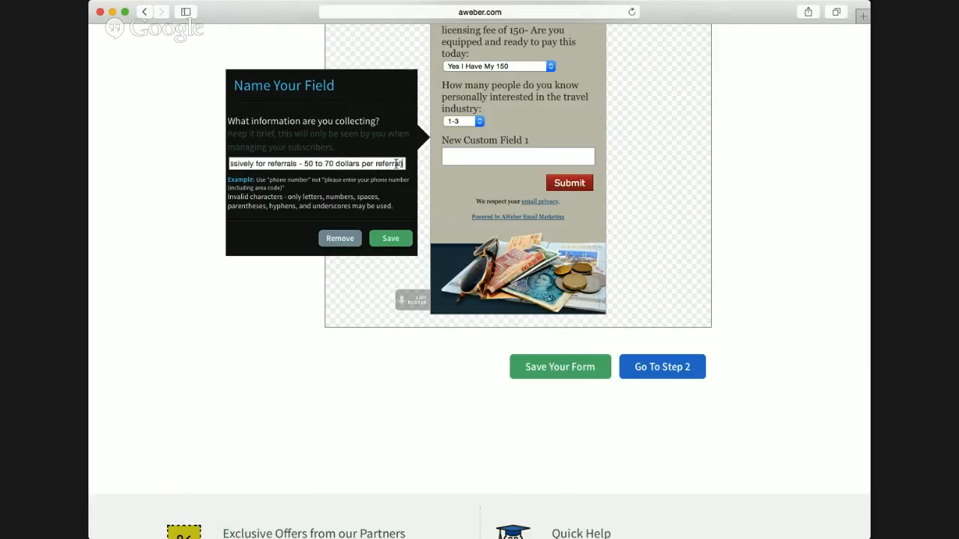
{"action": "key", "text": "BackSpace"}
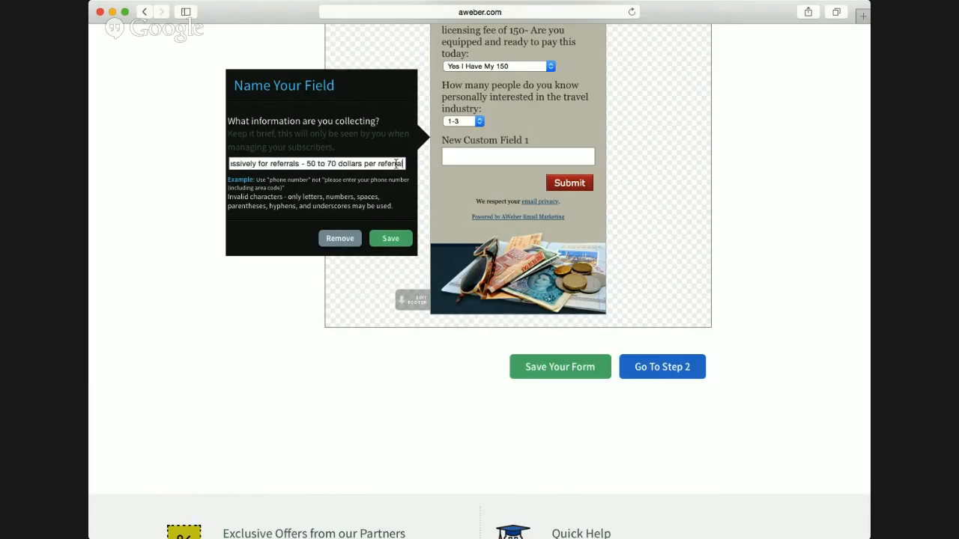
{"action": "left_click", "coordinate": [390, 238]}
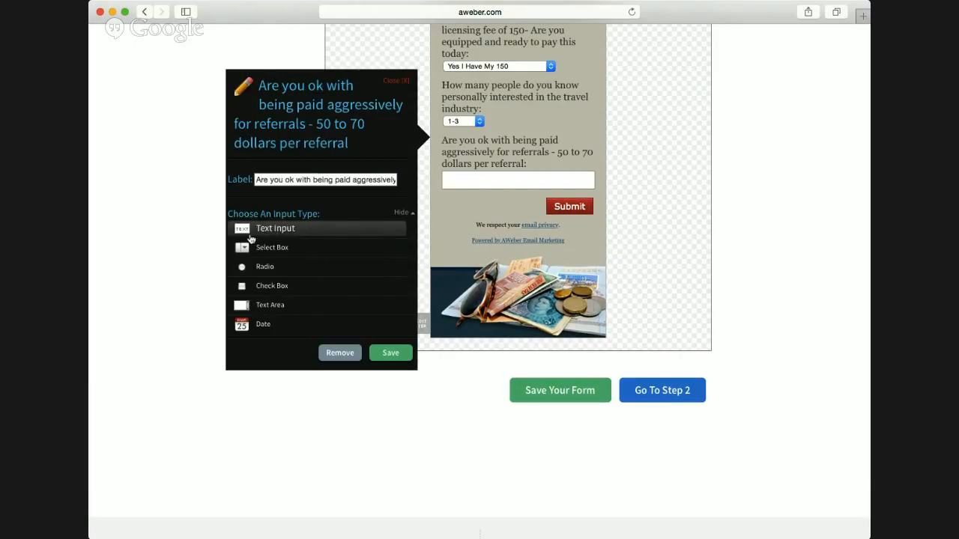
- Make the referral payment field a required select box with choices "Yes Show Me How" and "No - I don't like money", and save it
{"action": "left_click", "coordinate": [242, 248]}
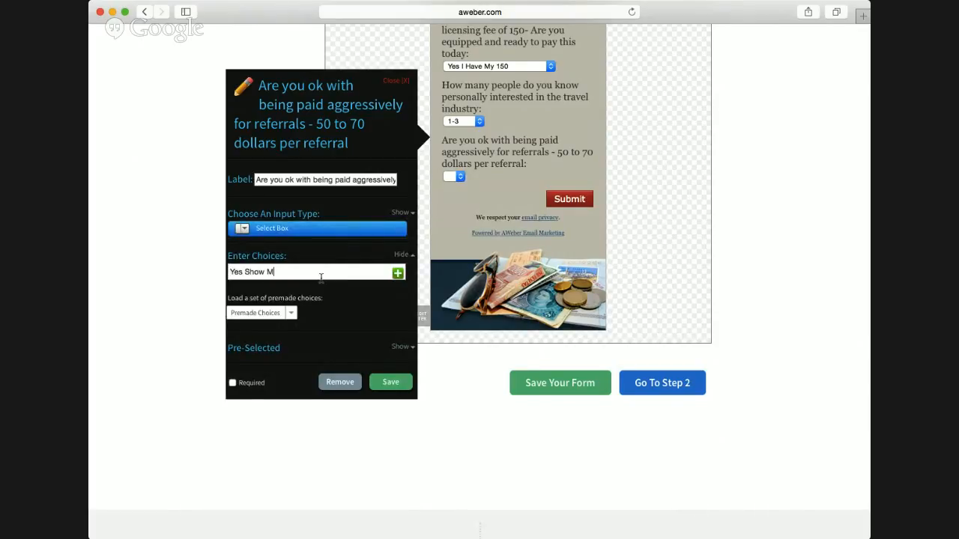
{"action": "left_click", "coordinate": [397, 273]}
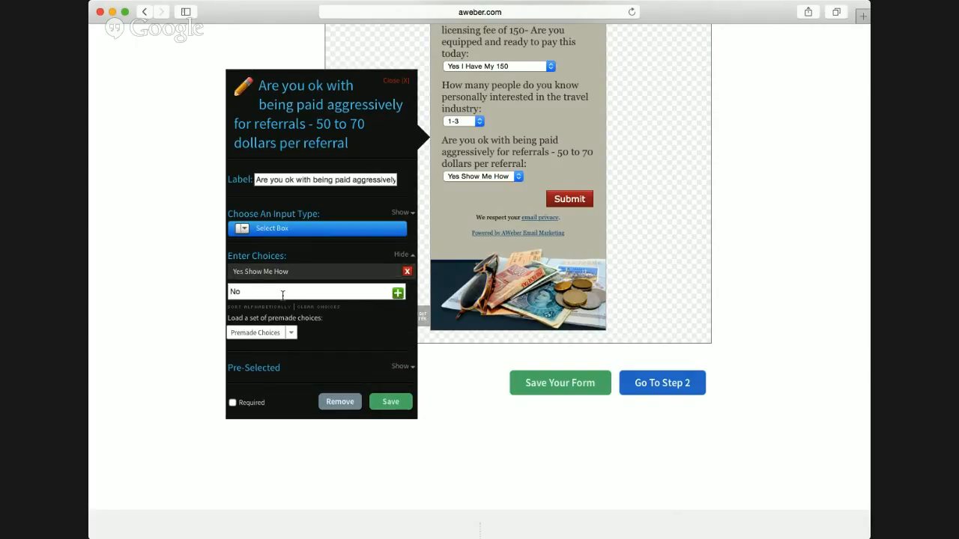
{"action": "type", "text": "No - I don't like money"}
{"action": "left_click", "coordinate": [398, 293]}
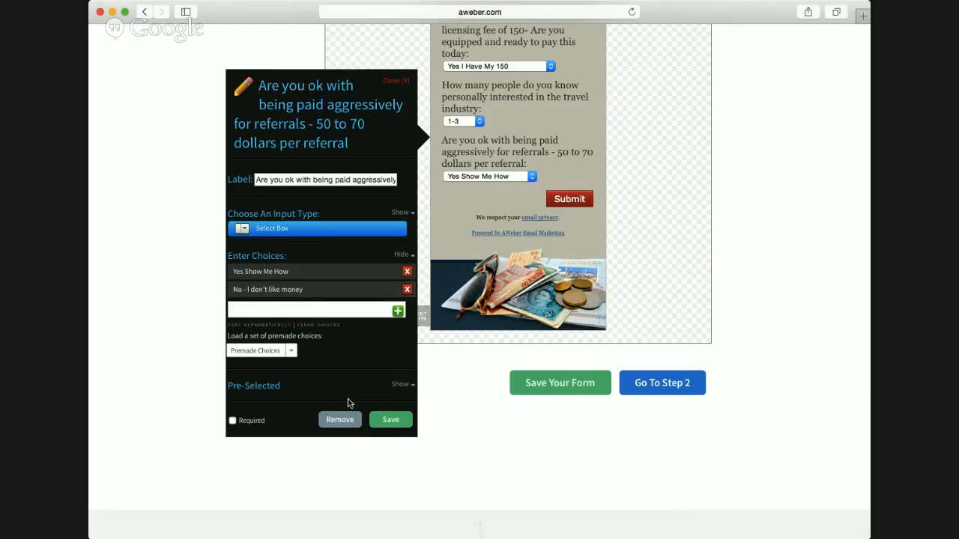
{"action": "left_click", "coordinate": [232, 420]}
{"action": "left_click", "coordinate": [385, 422]}
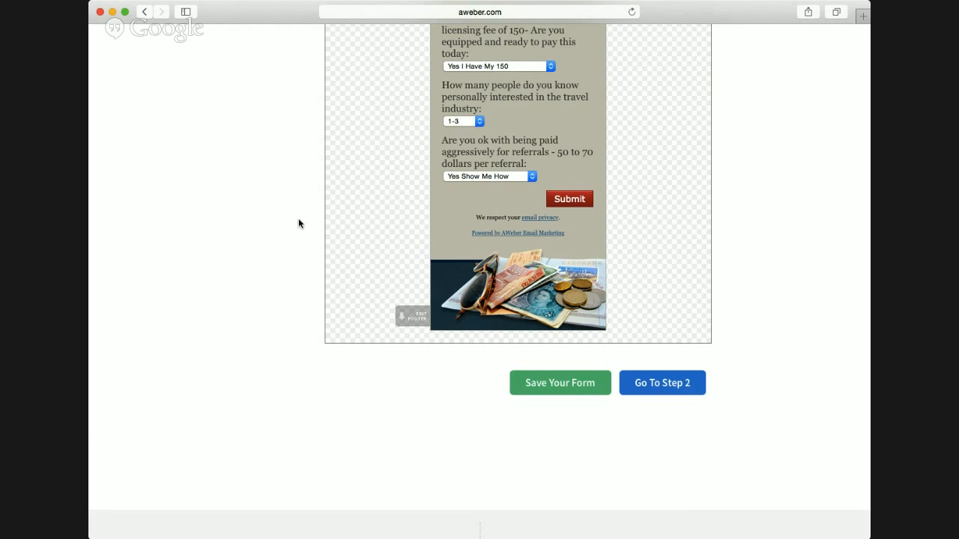
- Try a width of 500 px for the sign up form
{"action": "scroll", "coordinate": [293, 185], "scroll_direction": "up", "scroll_amount": 10}
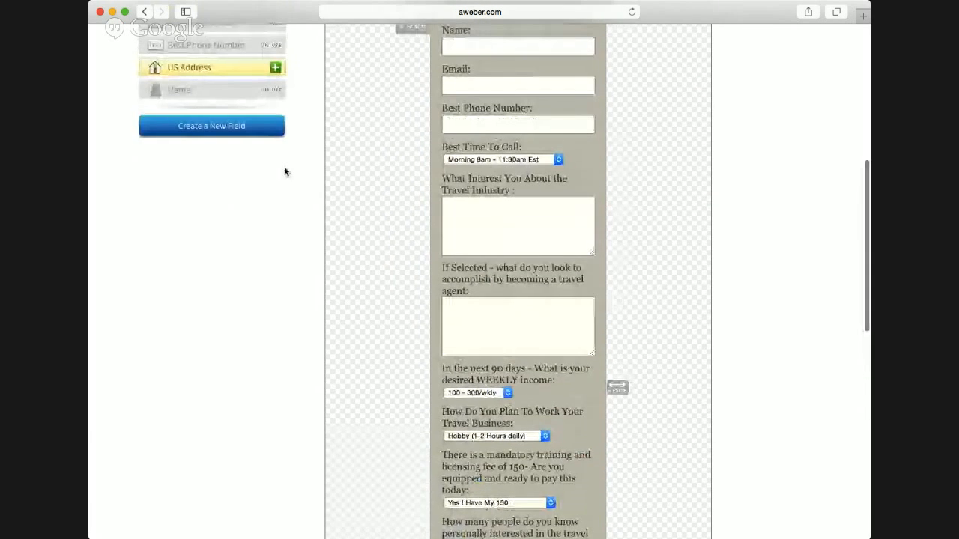
{"action": "scroll", "coordinate": [283, 172], "scroll_direction": "down", "scroll_amount": 5}
{"action": "scroll", "coordinate": [283, 171], "scroll_direction": "up", "scroll_amount": 6}
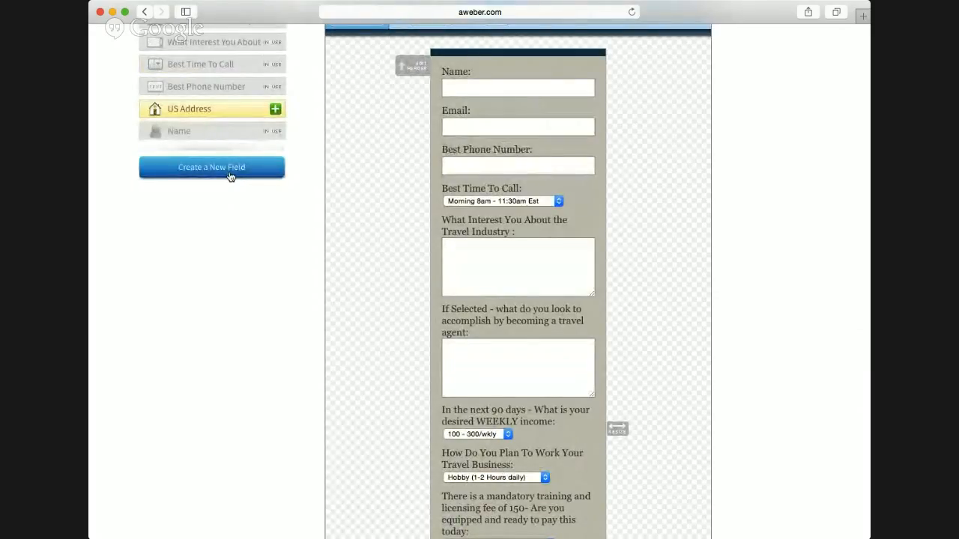
{"action": "scroll", "coordinate": [461, 184], "scroll_direction": "up", "scroll_amount": 5}
{"action": "scroll", "coordinate": [461, 182], "scroll_direction": "down", "scroll_amount": 10}
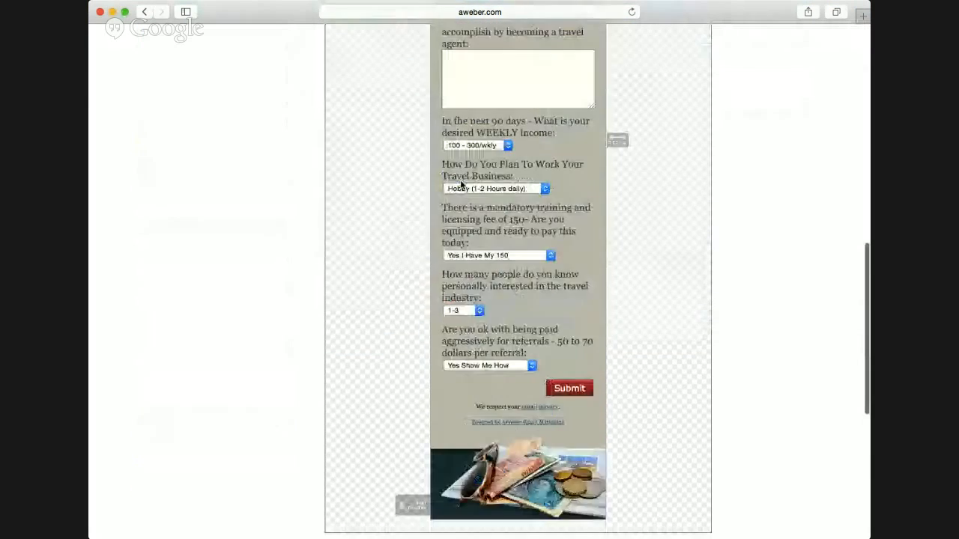
{"action": "scroll", "coordinate": [462, 184], "scroll_direction": "up", "scroll_amount": 5}
{"action": "scroll", "coordinate": [461, 183], "scroll_direction": "up", "scroll_amount": 2}
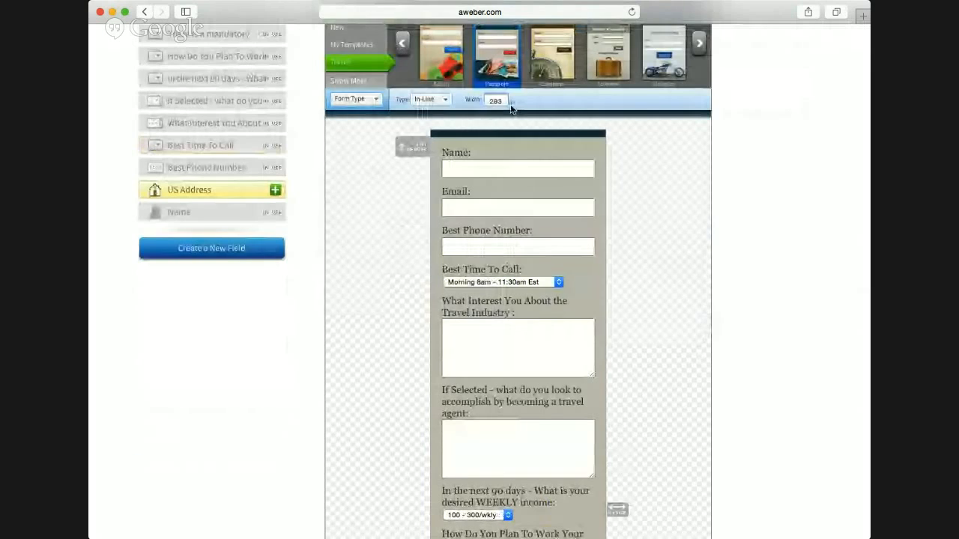
{"action": "scroll", "coordinate": [506, 98], "scroll_direction": "up", "scroll_amount": 2}
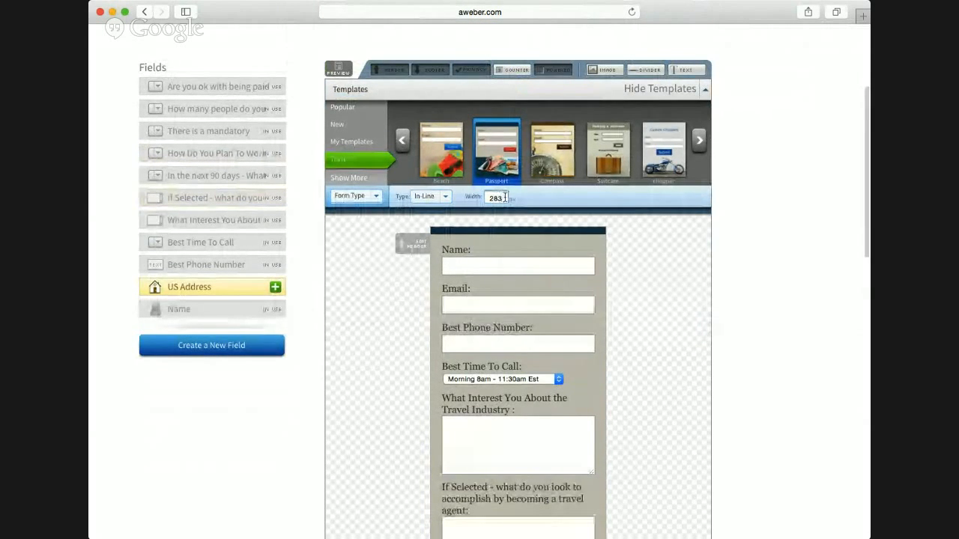
{"action": "key", "text": "BackSpace"}
{"action": "key", "text": "BackSpace"}
{"action": "key", "text": "BackSpace"}
{"action": "type", "text": "500"}
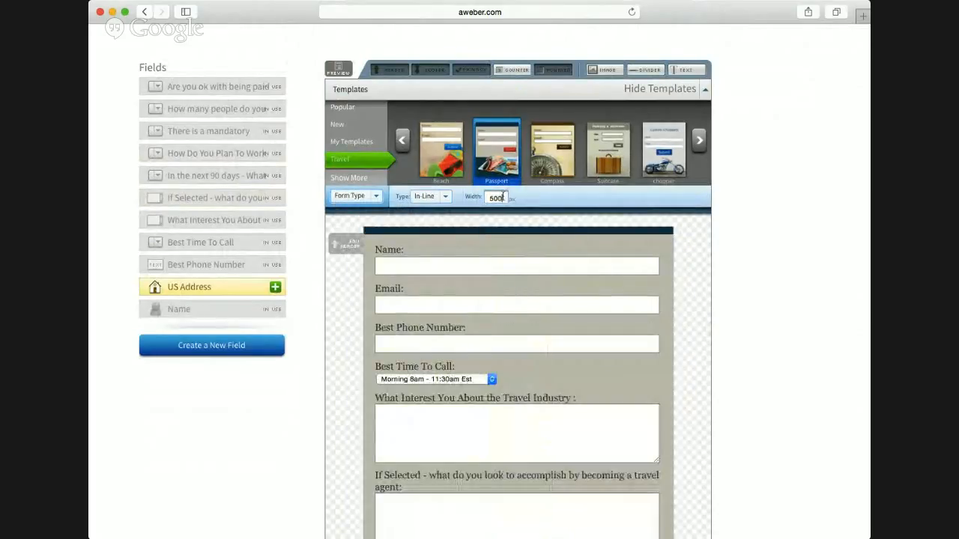
- Widen the form to 550 px and check its layout down the page
{"action": "key", "text": "BackSpace"}
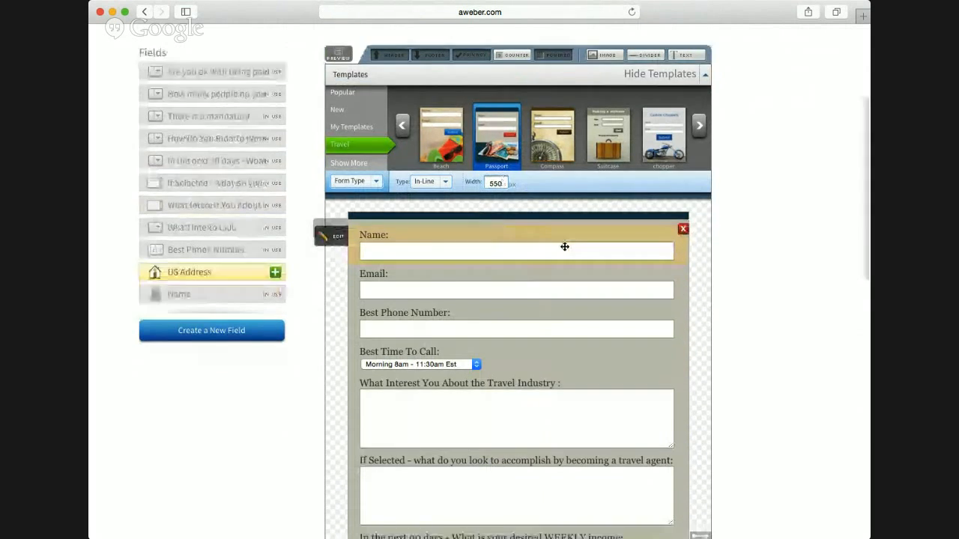
{"action": "scroll", "coordinate": [562, 247], "scroll_direction": "down", "scroll_amount": 10}
{"action": "scroll", "coordinate": [563, 246], "scroll_direction": "up", "scroll_amount": 10}
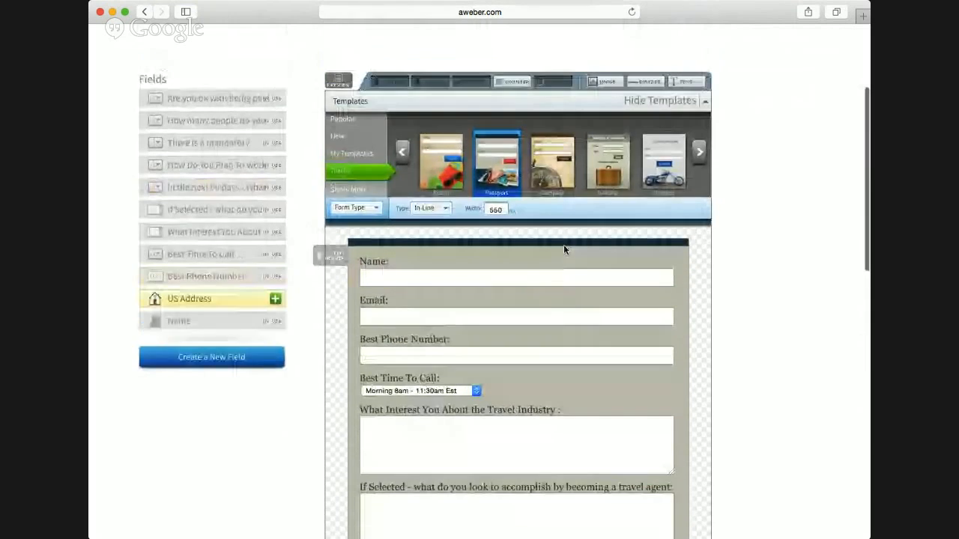
- Set the sign up form's width to 625 px and check the resized fields
{"action": "key", "text": "BackSpace"}
{"action": "key", "text": "BackSpace"}
{"action": "key", "text": "BackSpace"}
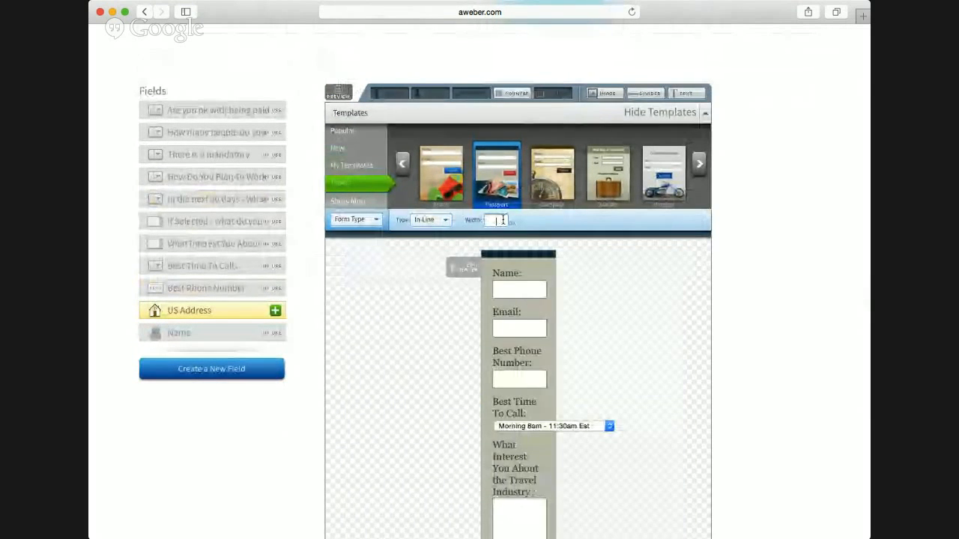
{"action": "type", "text": "625"}
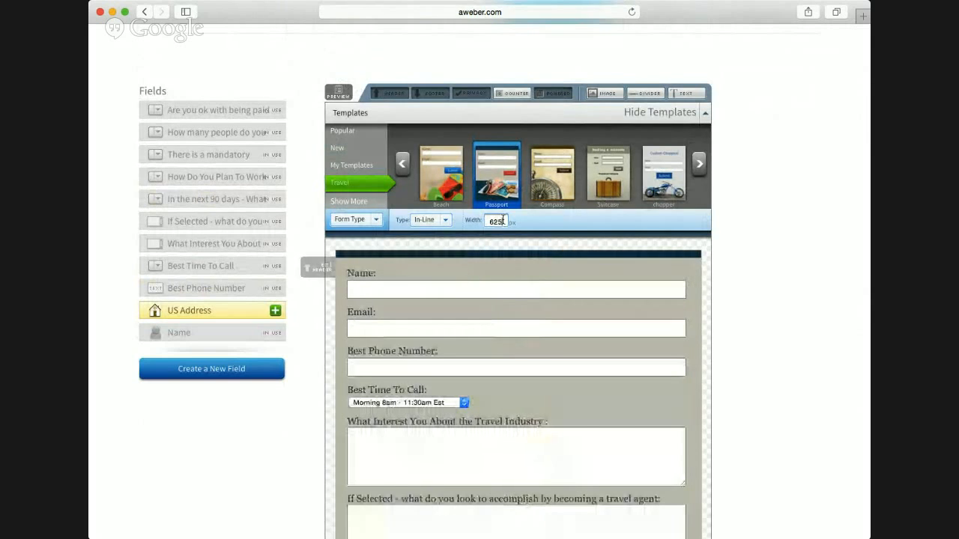
{"action": "scroll", "coordinate": [502, 217], "scroll_direction": "down", "scroll_amount": 2}
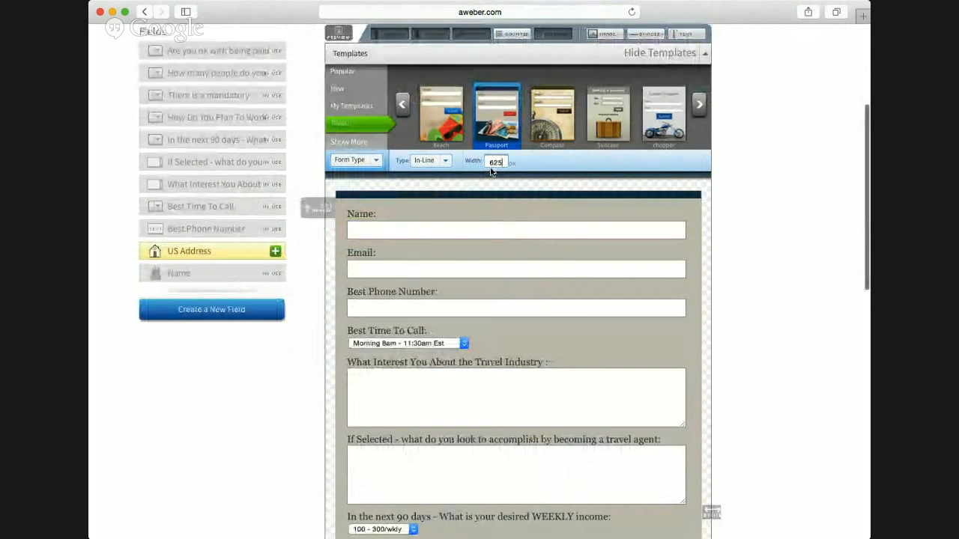
- Set the sign up form's width to 700 px and check the layout down to the submit button
{"action": "key", "text": "BackSpace"}
{"action": "key", "text": "BackSpace"}
{"action": "type", "text": "50"}
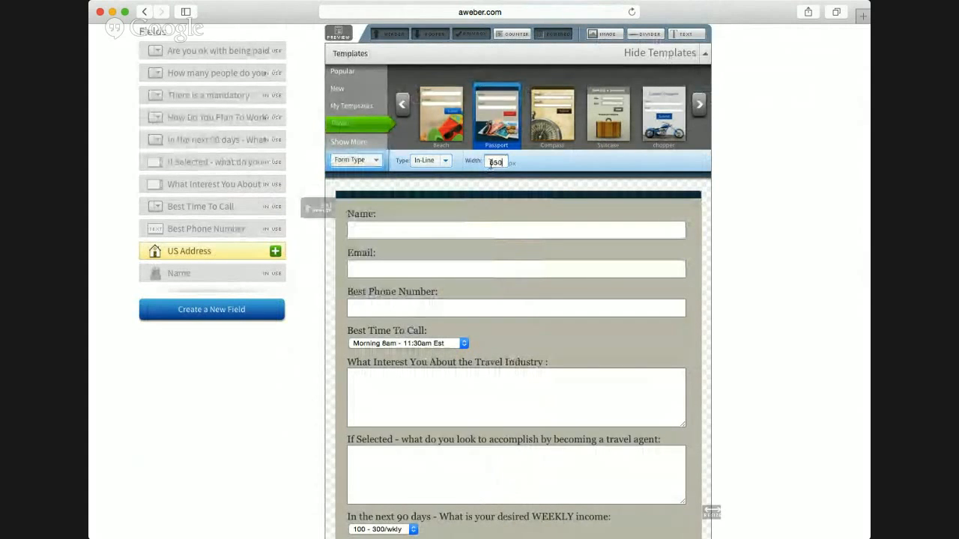
{"action": "key", "text": "BackSpace"}
{"action": "key", "text": "BackSpace"}
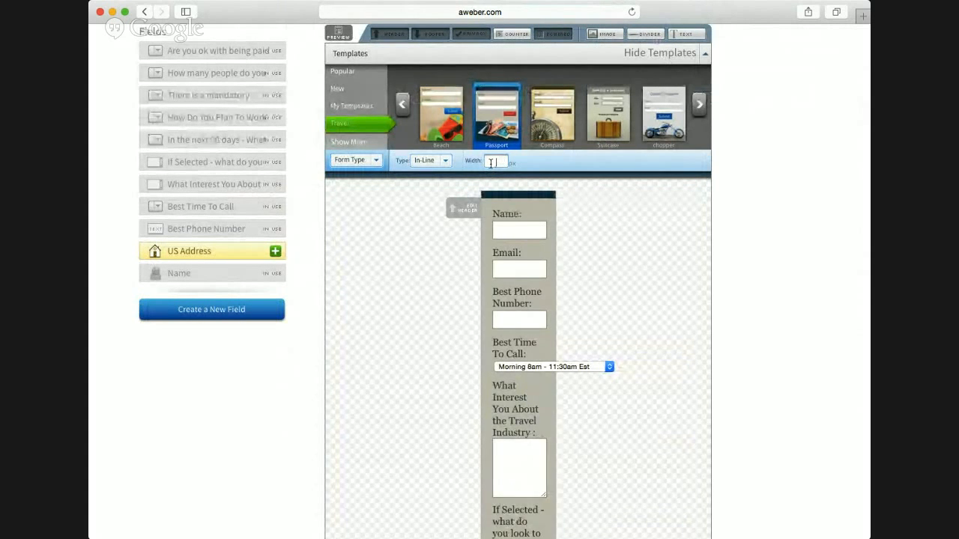
{"action": "type", "text": "00"}
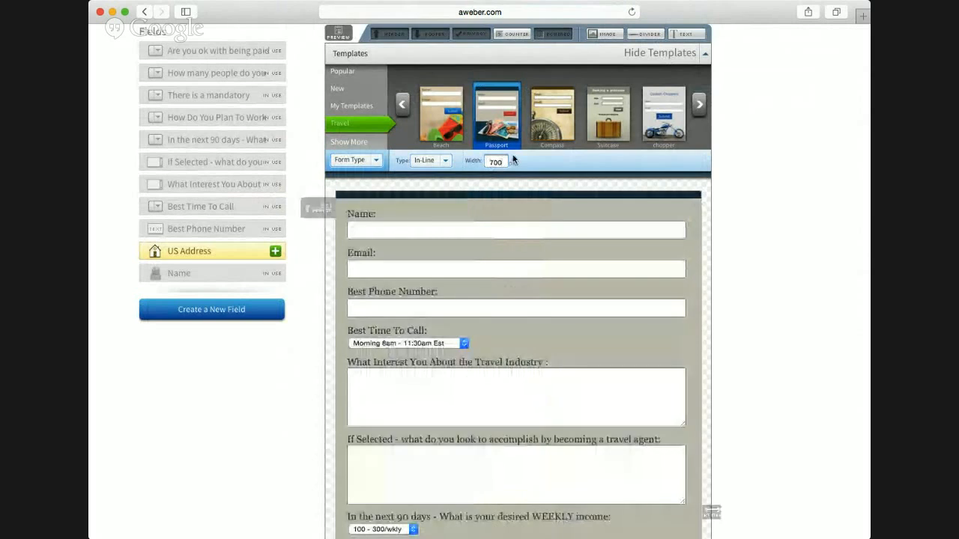
{"action": "scroll", "coordinate": [535, 193], "scroll_direction": "down", "scroll_amount": 5}
{"action": "scroll", "coordinate": [535, 193], "scroll_direction": "down", "scroll_amount": 3}
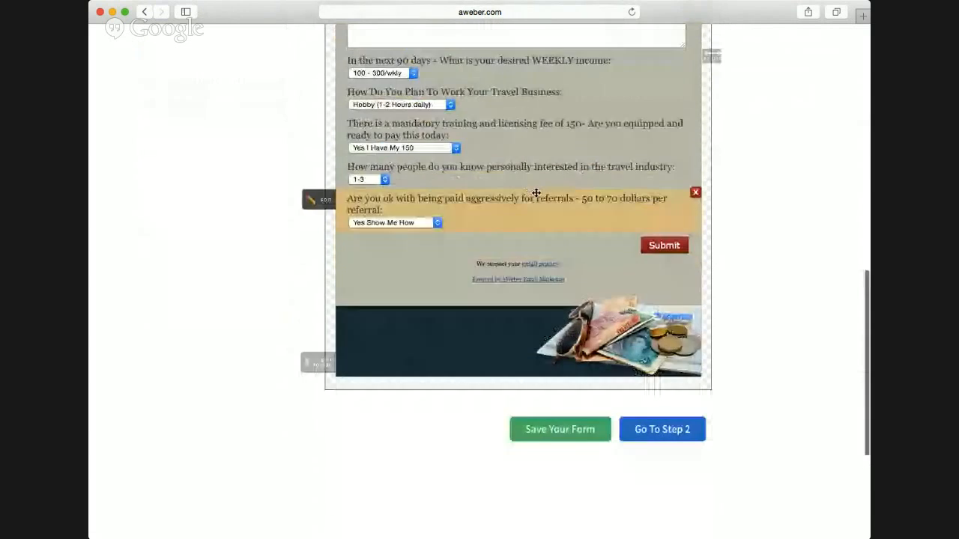
- Open the form header's style settings and look through the available formatting options
{"action": "scroll", "coordinate": [535, 192], "scroll_direction": "up", "scroll_amount": 6}
{"action": "scroll", "coordinate": [536, 193], "scroll_direction": "up", "scroll_amount": 8}
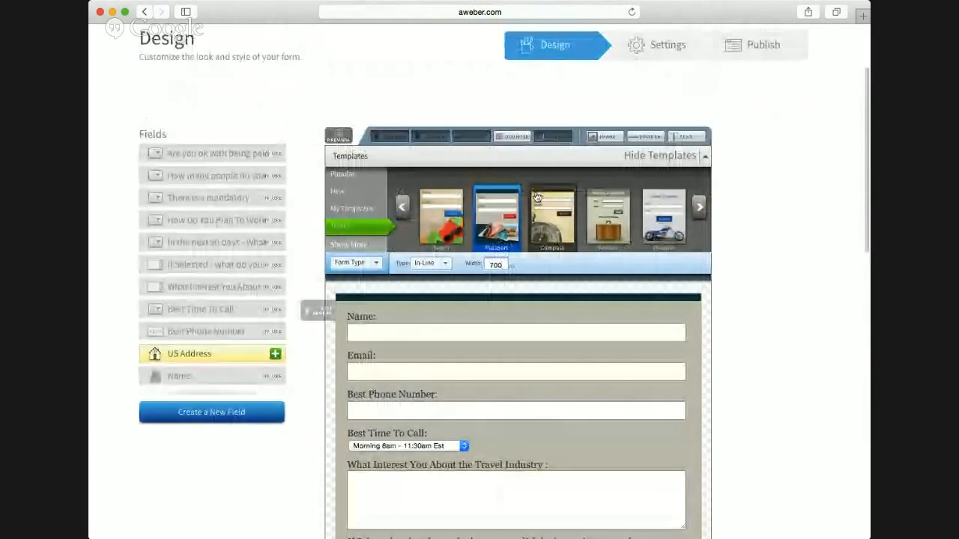
{"action": "scroll", "coordinate": [536, 195], "scroll_direction": "down", "scroll_amount": 1}
{"action": "scroll", "coordinate": [536, 196], "scroll_direction": "down", "scroll_amount": 2}
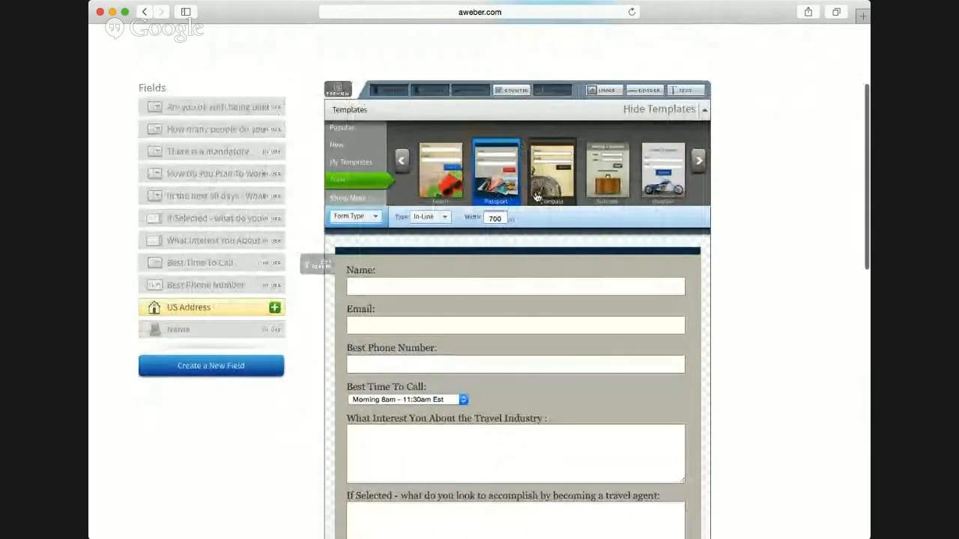
{"action": "scroll", "coordinate": [534, 196], "scroll_direction": "down", "scroll_amount": 2}
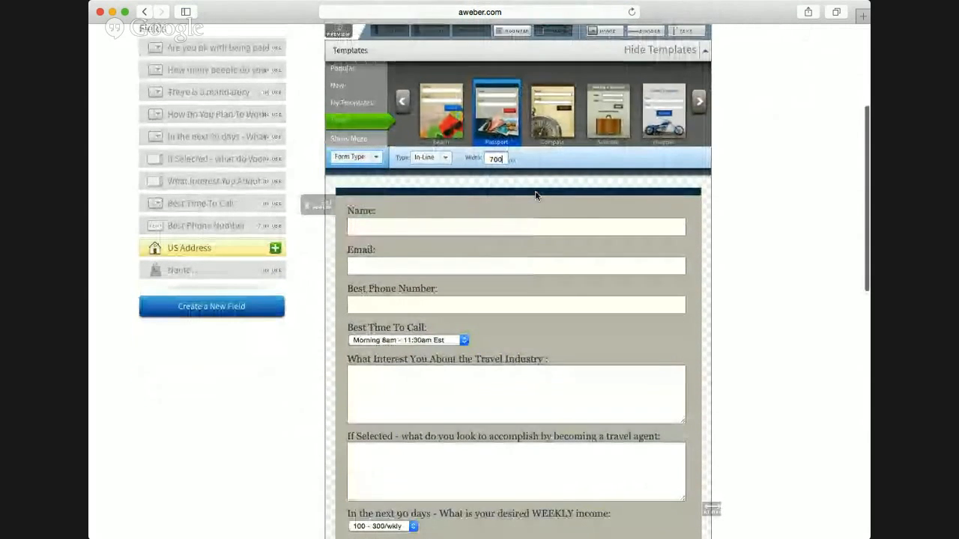
{"action": "left_click", "coordinate": [377, 159]}
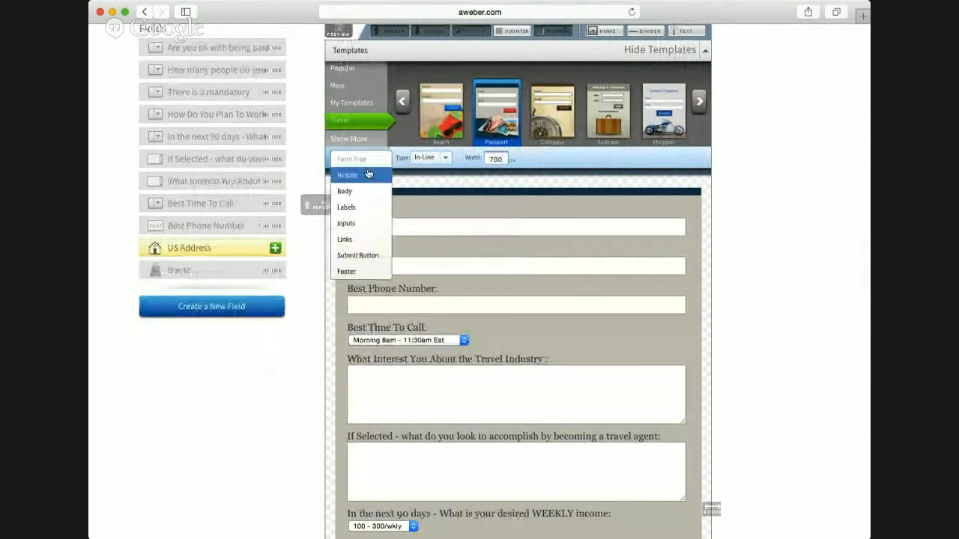
{"action": "left_click", "coordinate": [366, 174]}
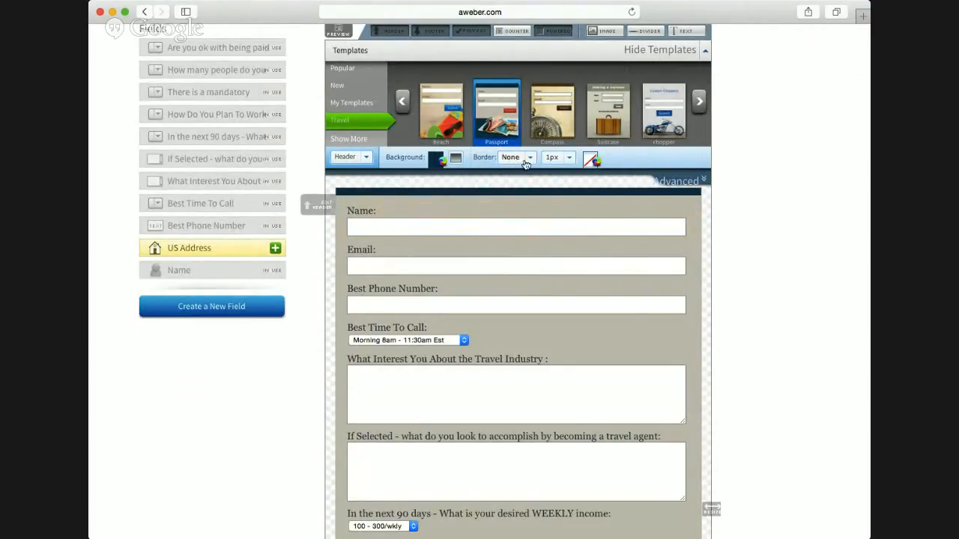
{"action": "left_click", "coordinate": [359, 160]}
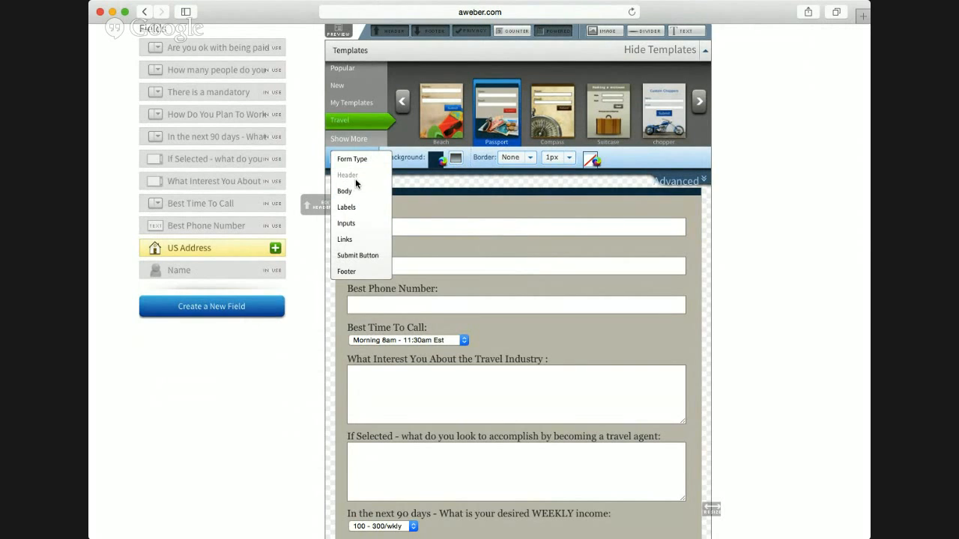
{"action": "left_click", "coordinate": [354, 176]}
- Add a text element reading "$500 - $1500 Travel Business!" to the form and save it
{"action": "scroll", "coordinate": [492, 177], "scroll_direction": "up", "scroll_amount": 2}
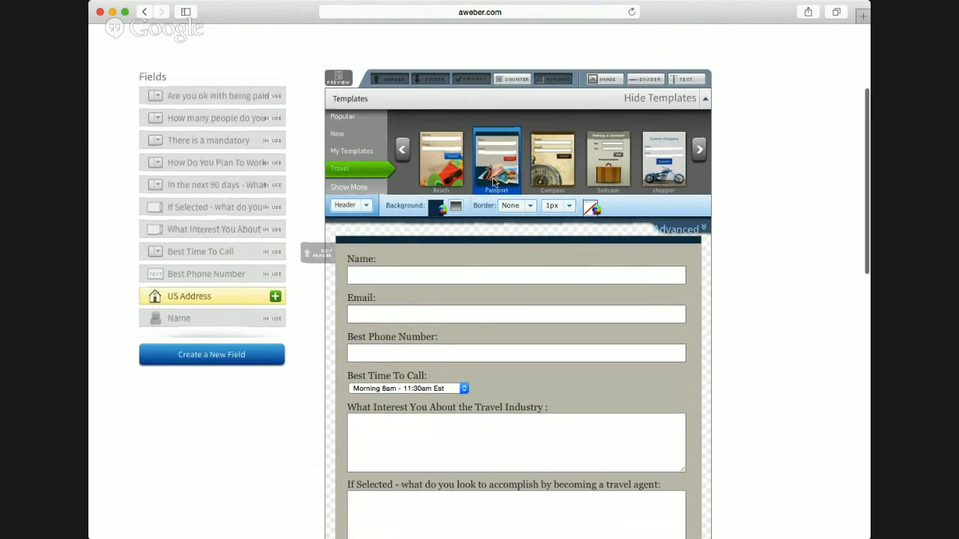
{"action": "left_click", "coordinate": [695, 81]}
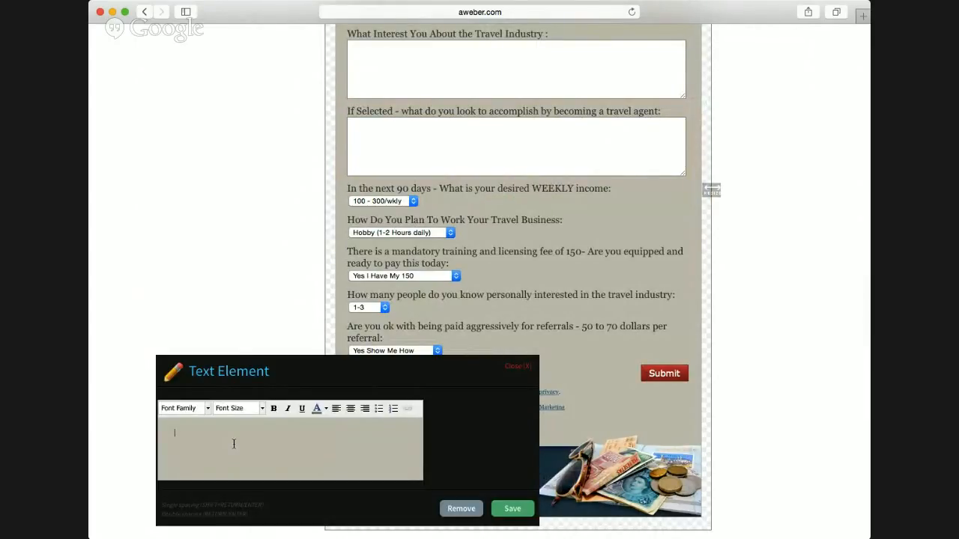
{"action": "type", "text": "$500 - $1500 Travel Business!"}
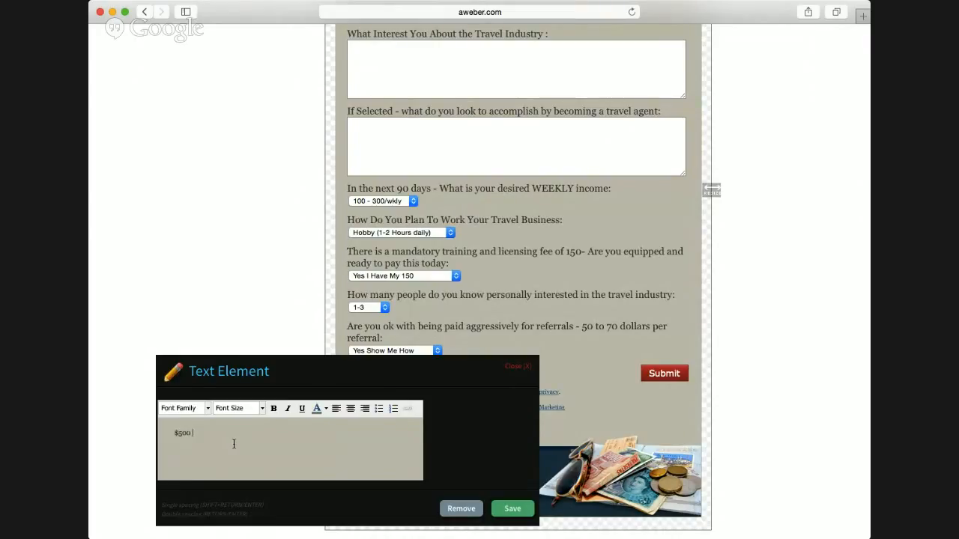
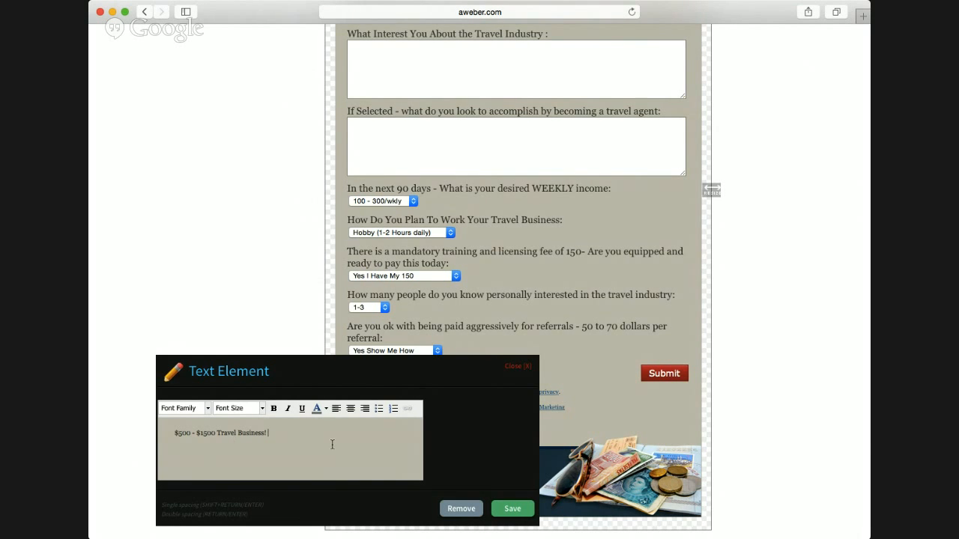
{"action": "scroll", "coordinate": [331, 431], "scroll_direction": "down", "scroll_amount": 3}
{"action": "left_click", "coordinate": [510, 414]}
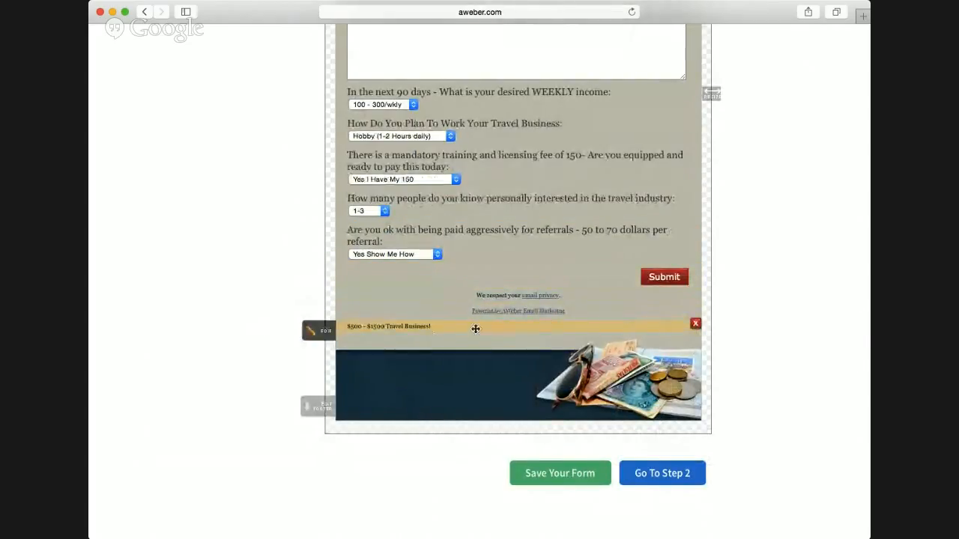
- Try to move the travel business text element up the form, and delete it from below the submit area
{"action": "left_click_drag", "start_coordinate": [314, 329], "coordinate": [309, 112]}
{"action": "scroll", "coordinate": [315, 139], "scroll_direction": "down", "scroll_amount": 10}
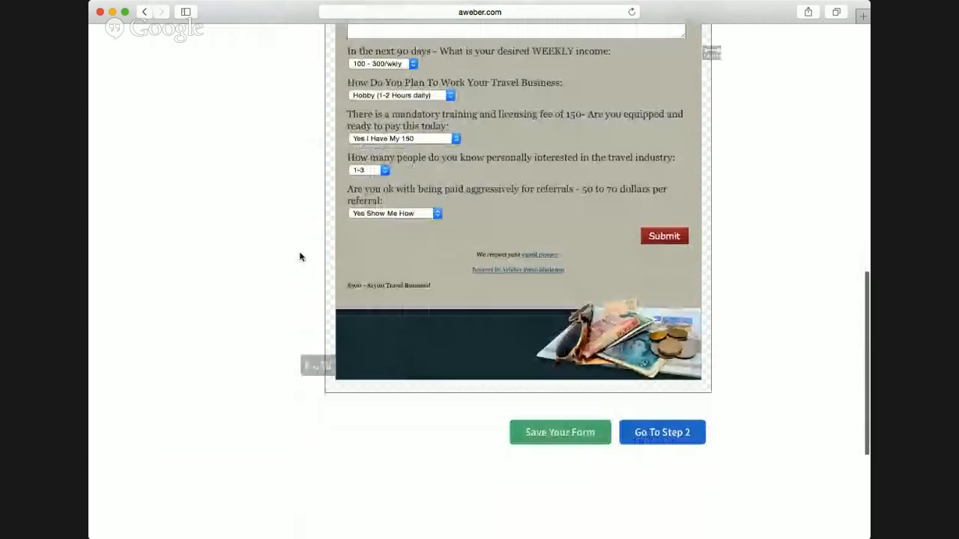
{"action": "mouse_move", "coordinate": [364, 285]}
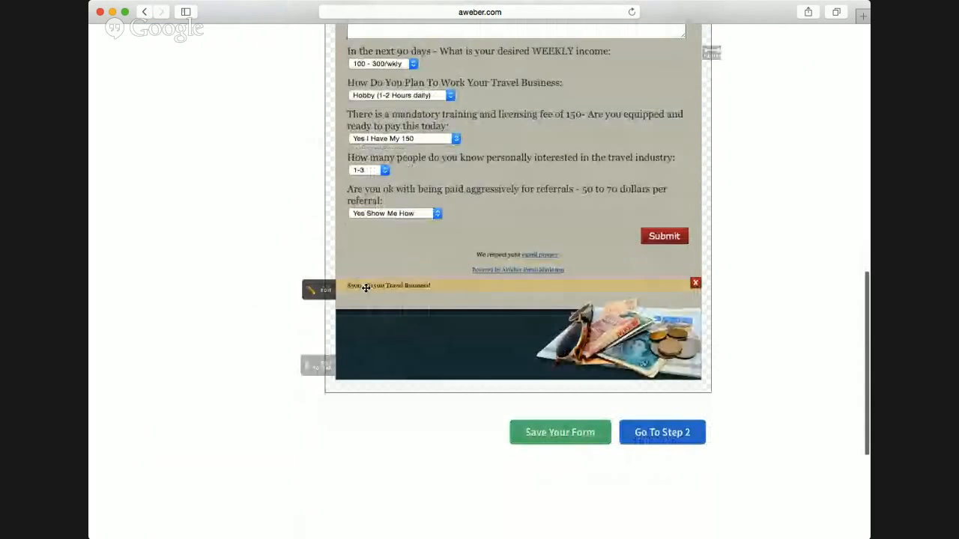
{"action": "left_click", "coordinate": [695, 285]}
- Review the header's style choices and save the sign up form
{"action": "scroll", "coordinate": [593, 263], "scroll_direction": "up", "scroll_amount": 10}
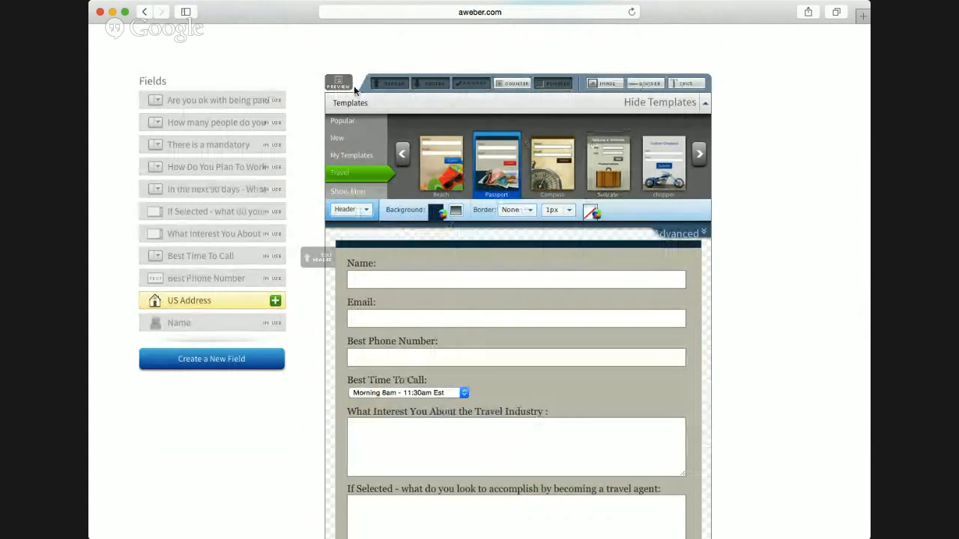
{"action": "scroll", "coordinate": [389, 167], "scroll_direction": "down", "scroll_amount": 2}
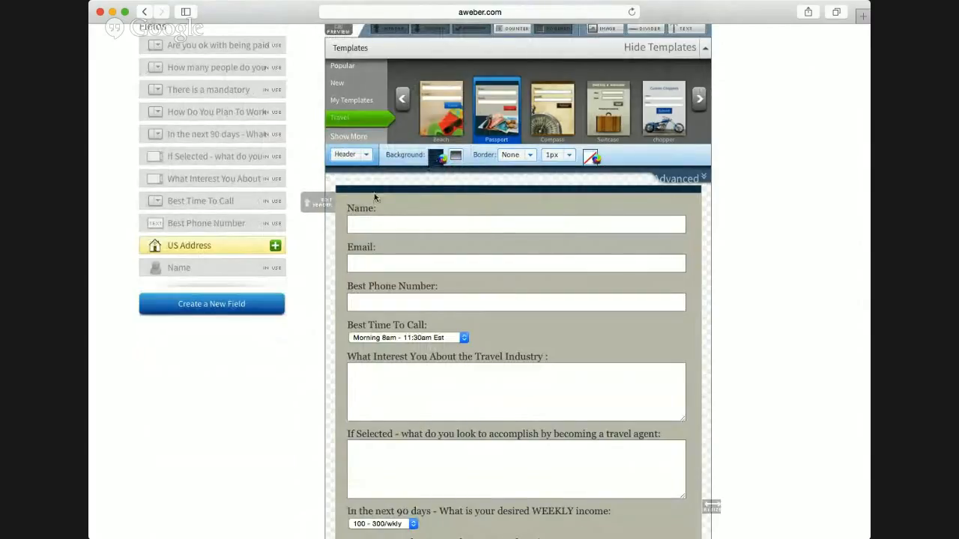
{"action": "left_click", "coordinate": [364, 157]}
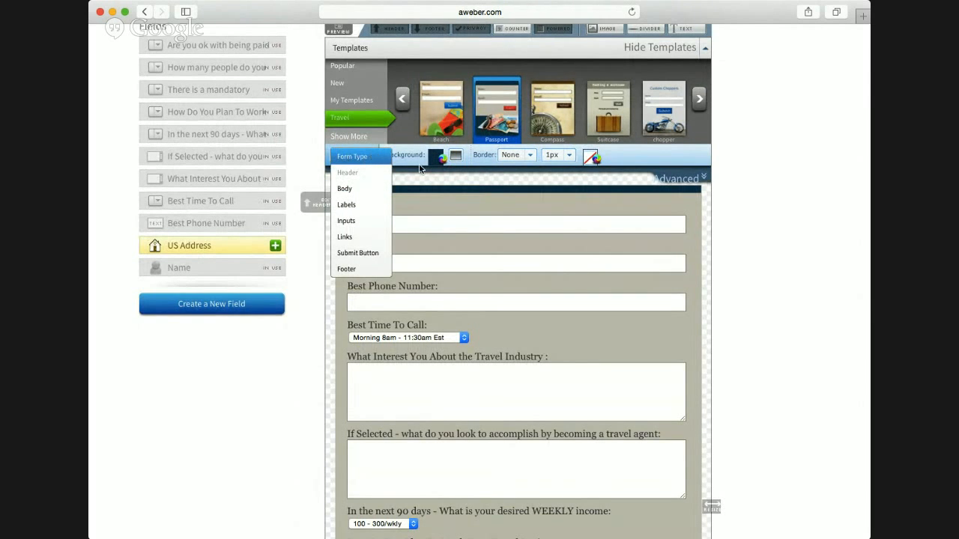
{"action": "scroll", "coordinate": [452, 182], "scroll_direction": "down", "scroll_amount": 7}
{"action": "scroll", "coordinate": [452, 182], "scroll_direction": "down", "scroll_amount": 8}
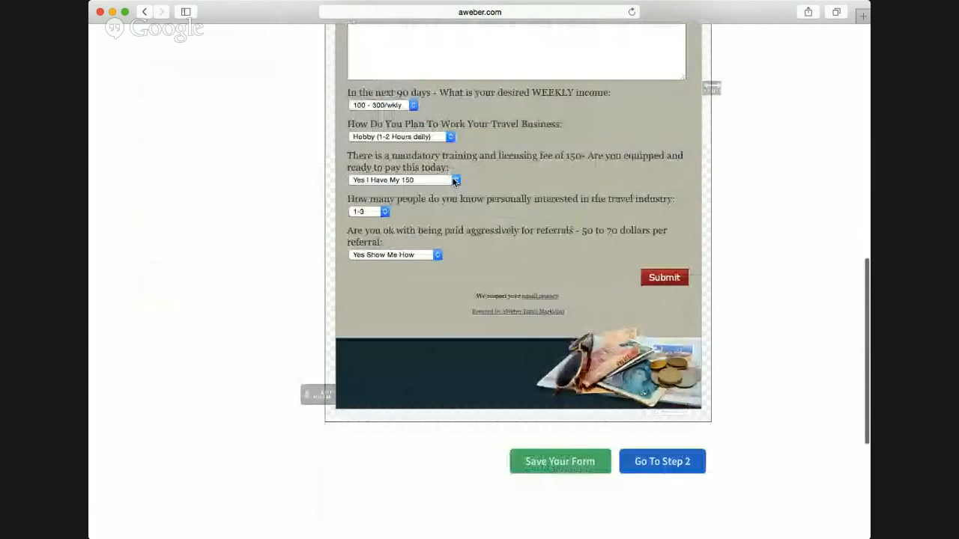
{"action": "left_click", "coordinate": [552, 312]}
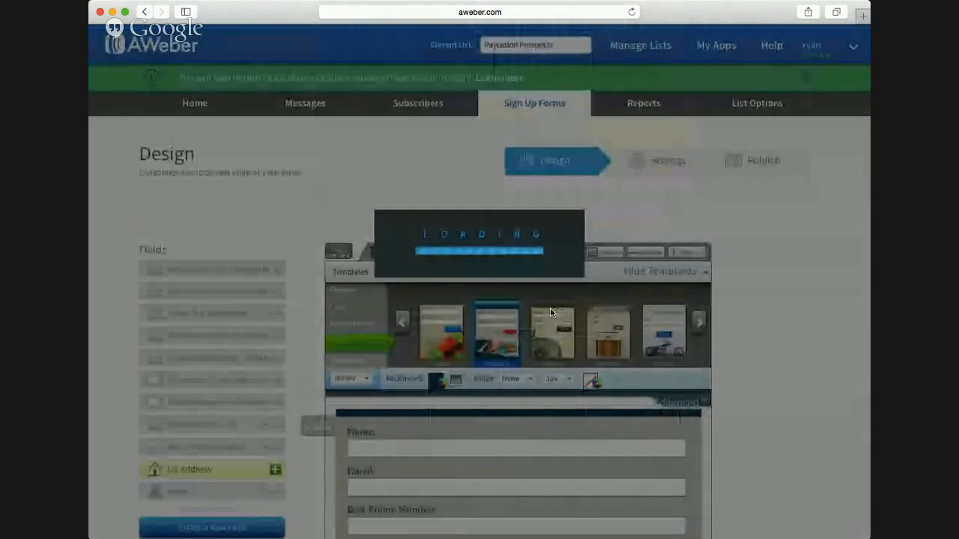
- Open the form header's text for editing and enter "$500 - $1500 Travel"
{"action": "scroll", "coordinate": [551, 311], "scroll_direction": "down", "scroll_amount": 7}
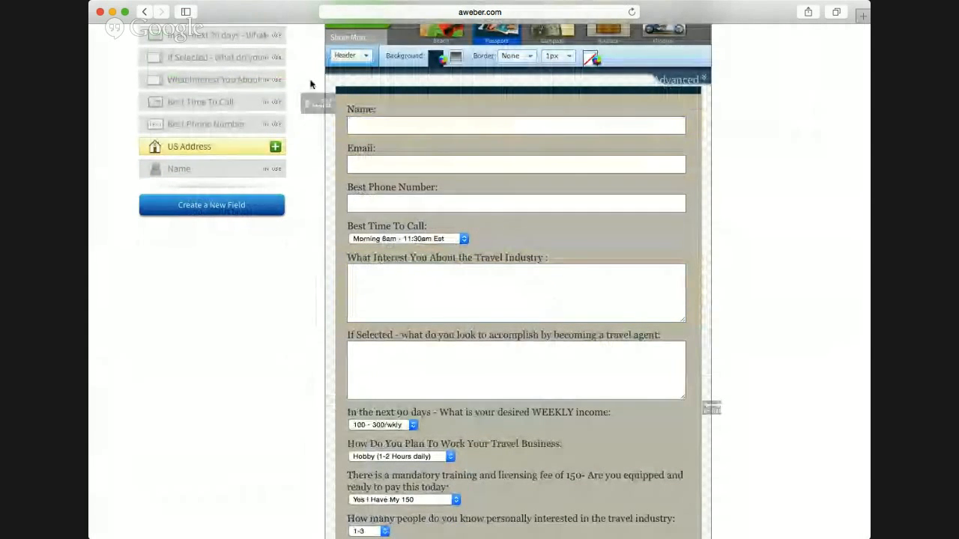
{"action": "scroll", "coordinate": [311, 83], "scroll_direction": "down", "scroll_amount": 2}
{"action": "left_click", "coordinate": [317, 56]}
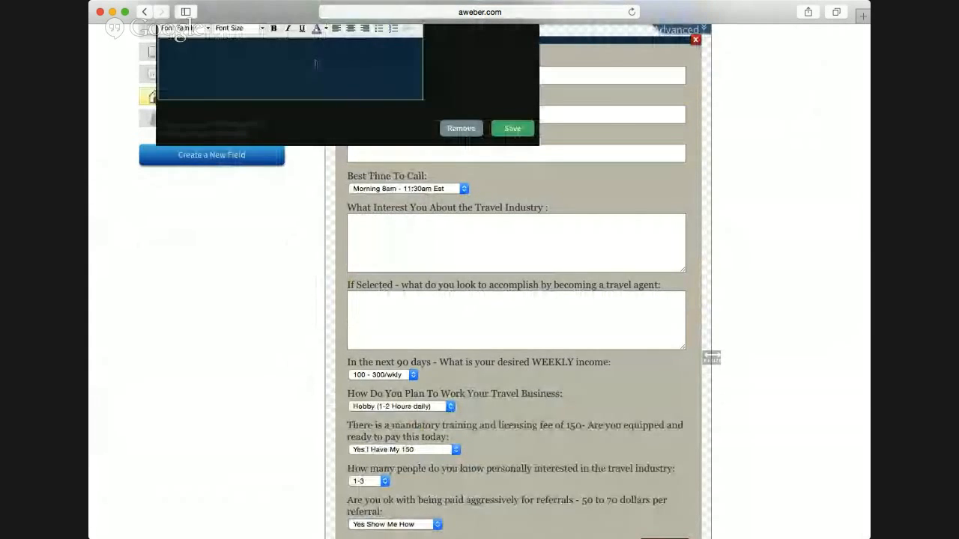
{"action": "scroll", "coordinate": [316, 63], "scroll_direction": "up", "scroll_amount": 4}
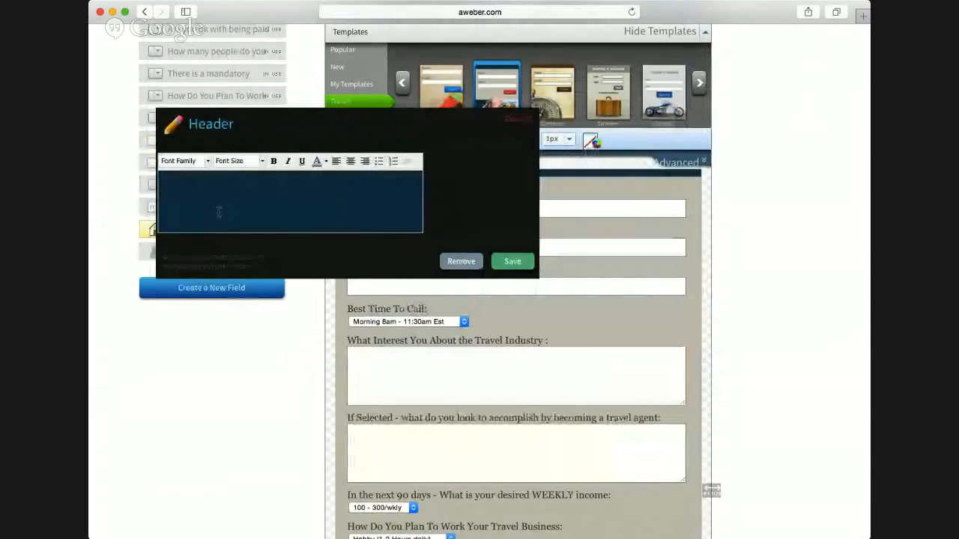
{"action": "type", "text": "$500"}
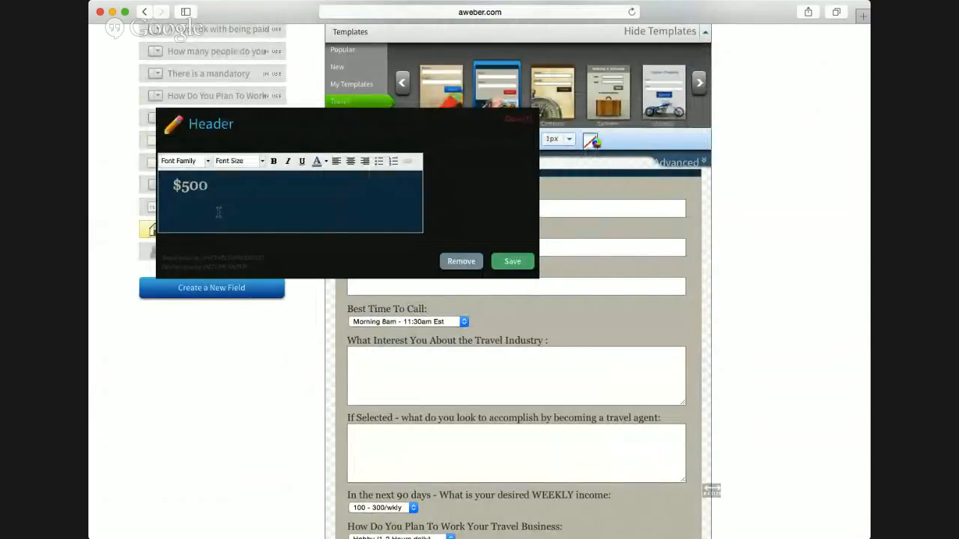
{"action": "type", "text": " -"}
{"action": "type", "text": " %1"}
{"action": "key", "text": "BackSpace"}
{"action": "key", "text": "BackSpace"}
{"action": "type", "text": "$"}
{"action": "type", "text": "00"}
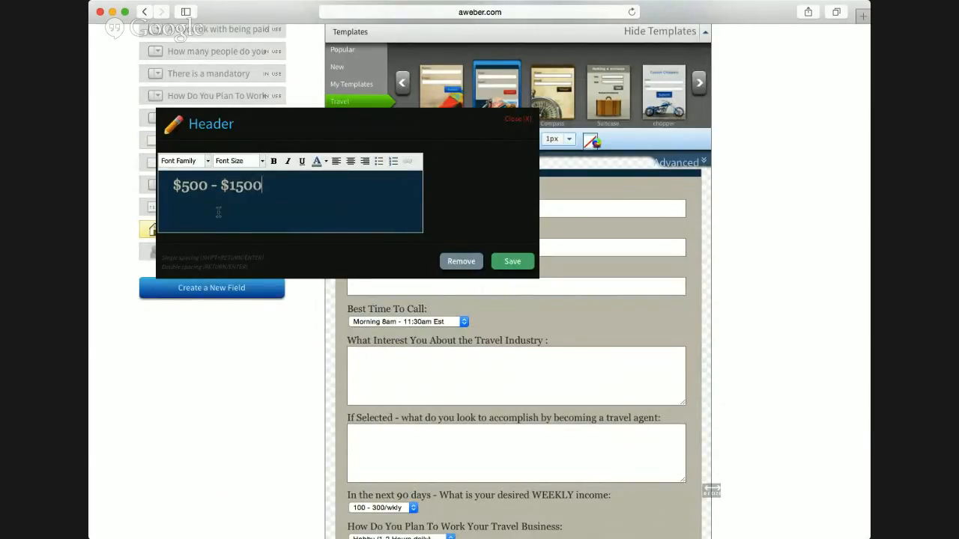
{"action": "type", "text": " Travel"}
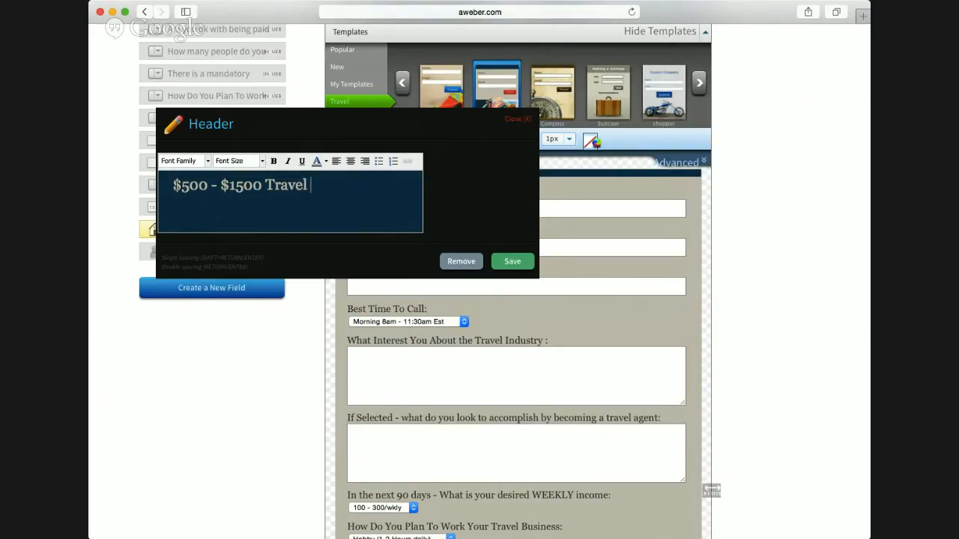
- Begin the header text with "Make" and replace the word "Travel" with "In The Next"
{"action": "type", "text": "Make"}
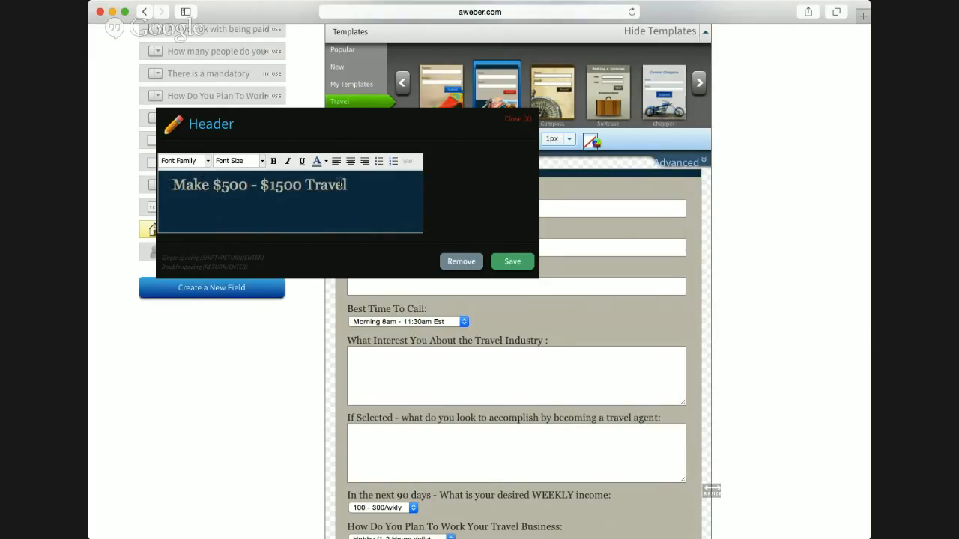
{"action": "double_click", "coordinate": [331, 184]}
{"action": "type", "text": "In the"}
{"action": "key", "text": "BackSpace"}
{"action": "key", "text": "BackSpace"}
{"action": "key", "text": "BackSpace"}
{"action": "type", "text": "The NE"}
{"action": "key", "text": "BackSpace"}
{"action": "type", "text": "ext "}
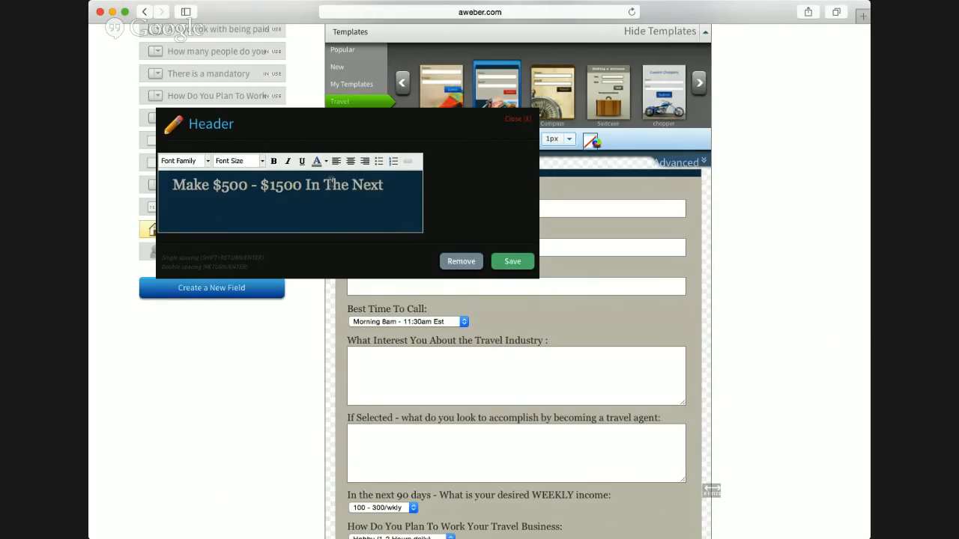
- Complete the header text with "30 Days! Become a Part of An 8 Trillion Dollar Industry"
{"action": "type", "text": "30 Days! Be"}
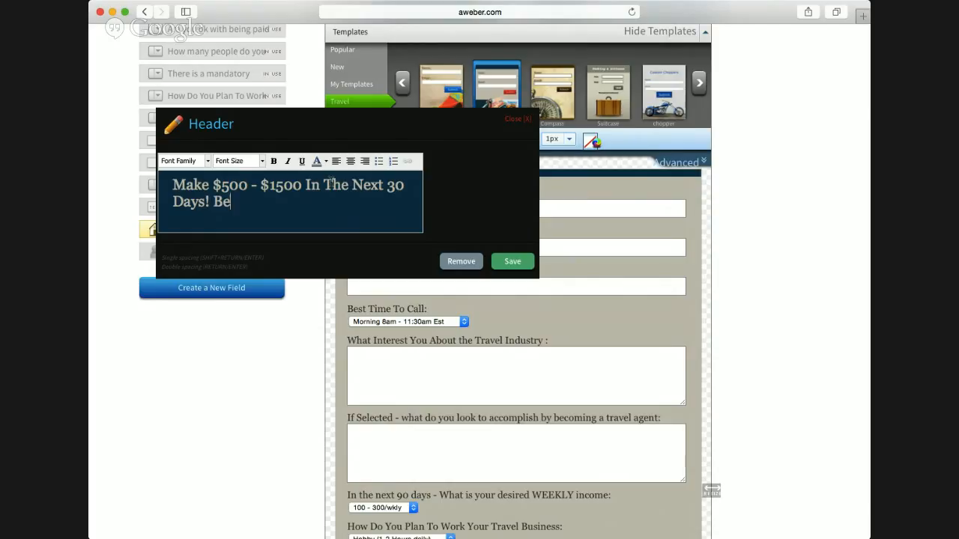
{"action": "type", "text": "come a Part of"}
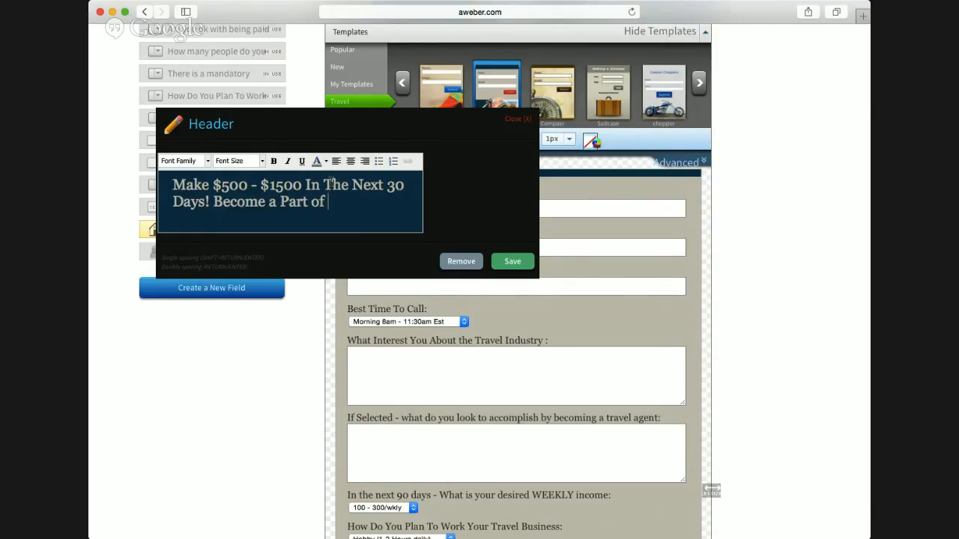
{"action": "type", "text": " An 8 Trilli"}
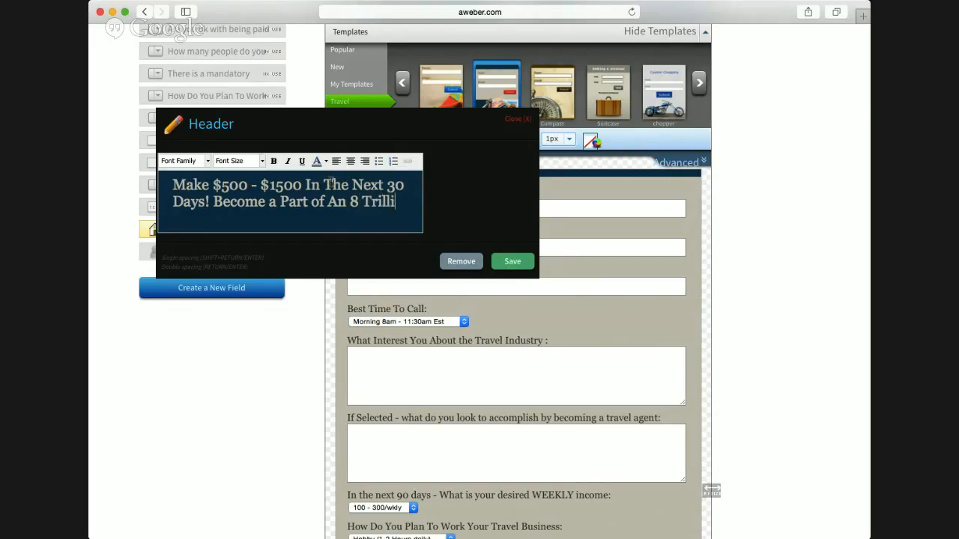
{"action": "type", "text": "on Dollar IN"}
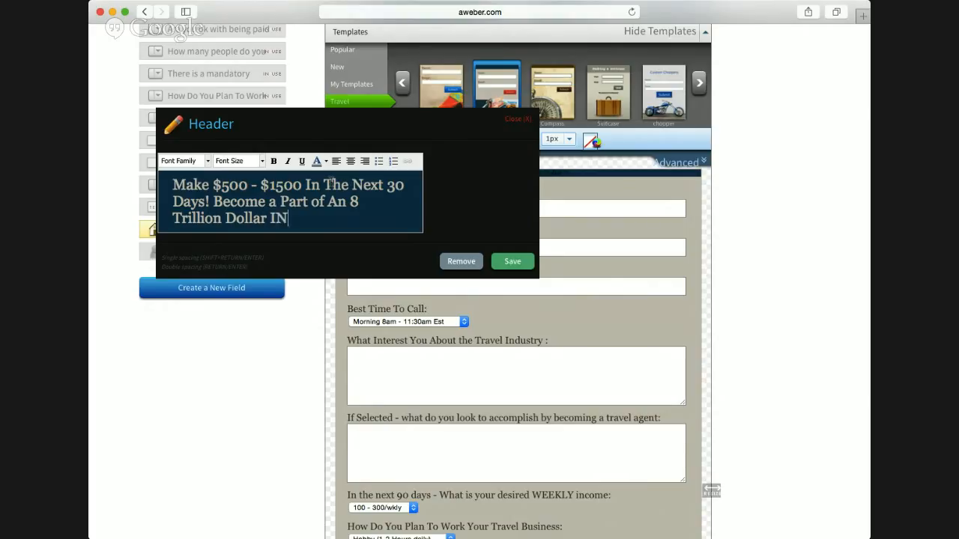
{"action": "key", "text": "BackSpace"}
{"action": "type", "text": "ndustry"}
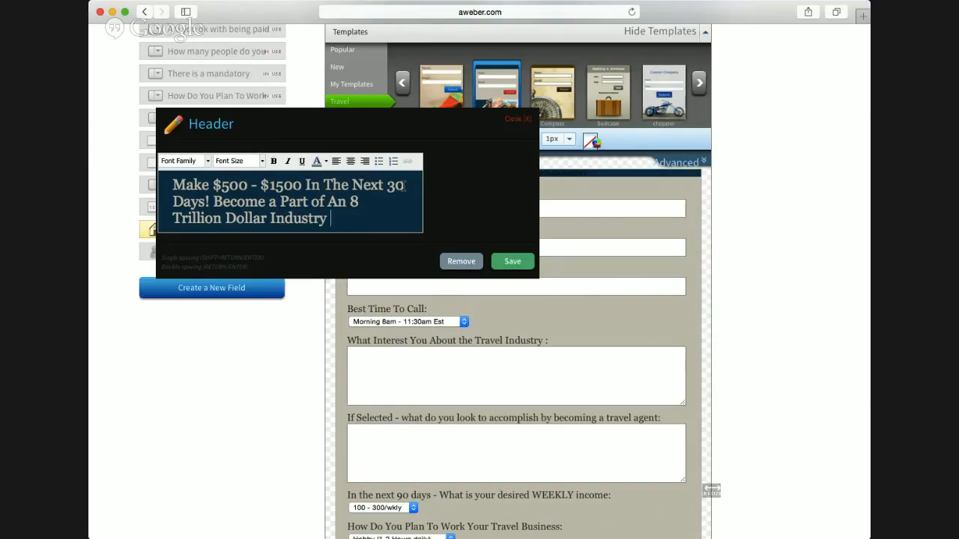
- Underline "Make $500 - $1500 In The Next 30 Days!" in the header text and save the header
{"action": "left_click_drag", "start_coordinate": [211, 201], "coordinate": [172, 184]}
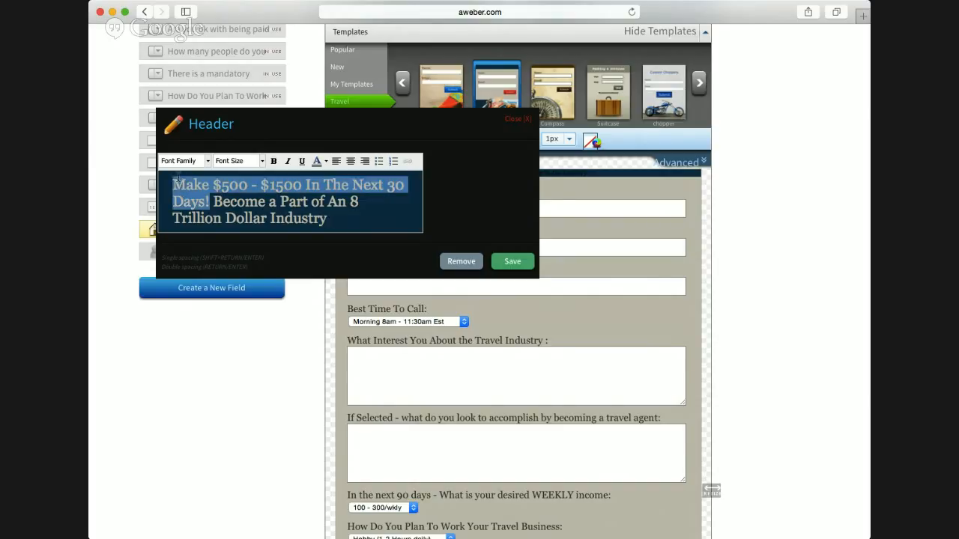
{"action": "left_click", "coordinate": [302, 161]}
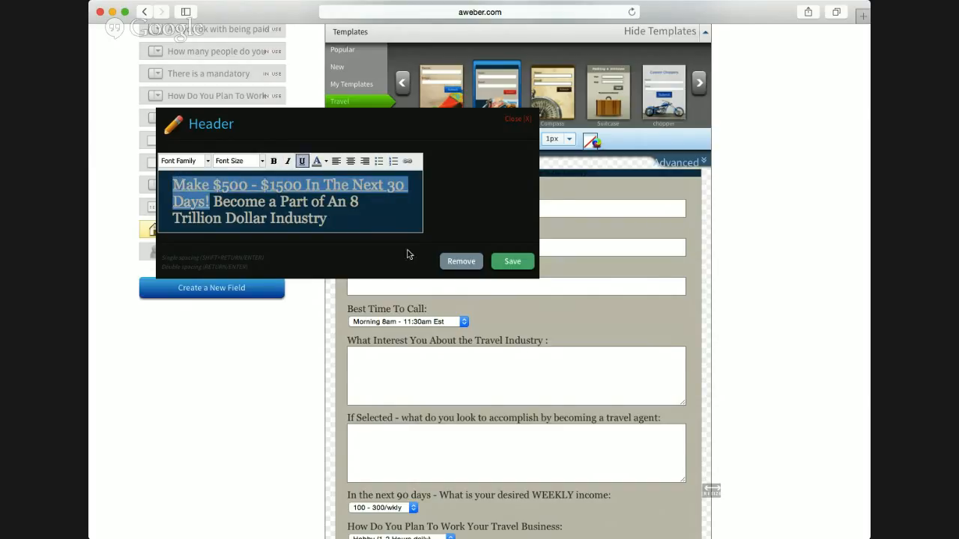
{"action": "left_click", "coordinate": [506, 264]}
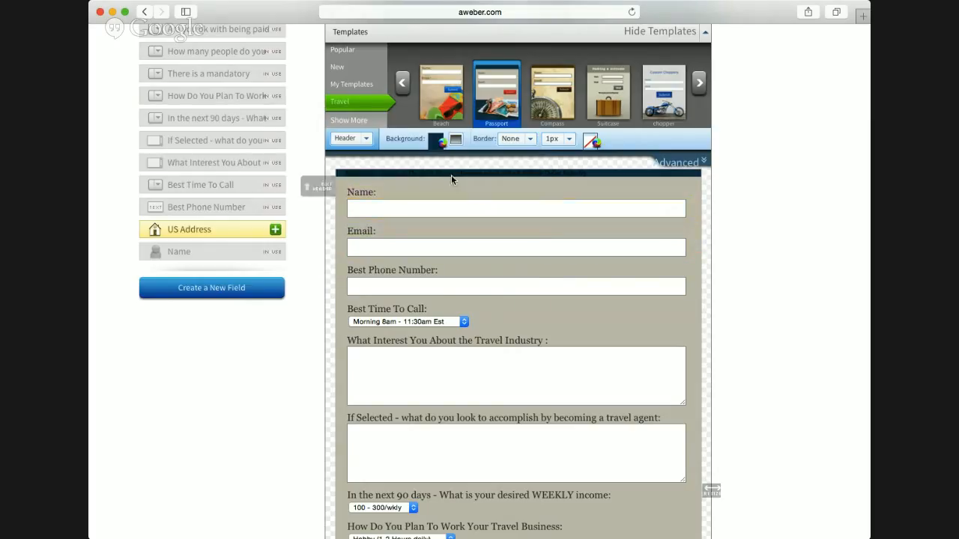
- Set the font size of the entire header text to 24px and save the header
{"action": "left_click", "coordinate": [448, 173]}
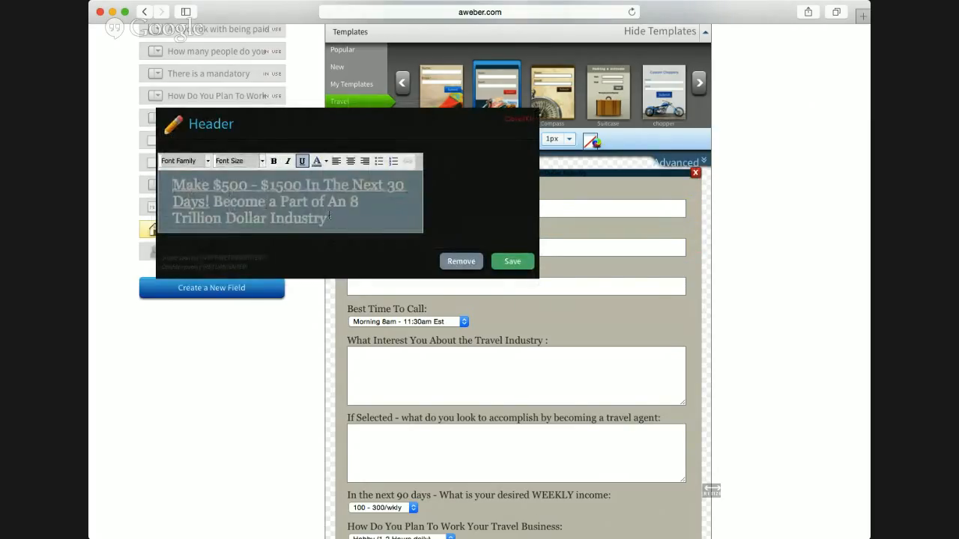
{"action": "triple_click", "coordinate": [363, 215]}
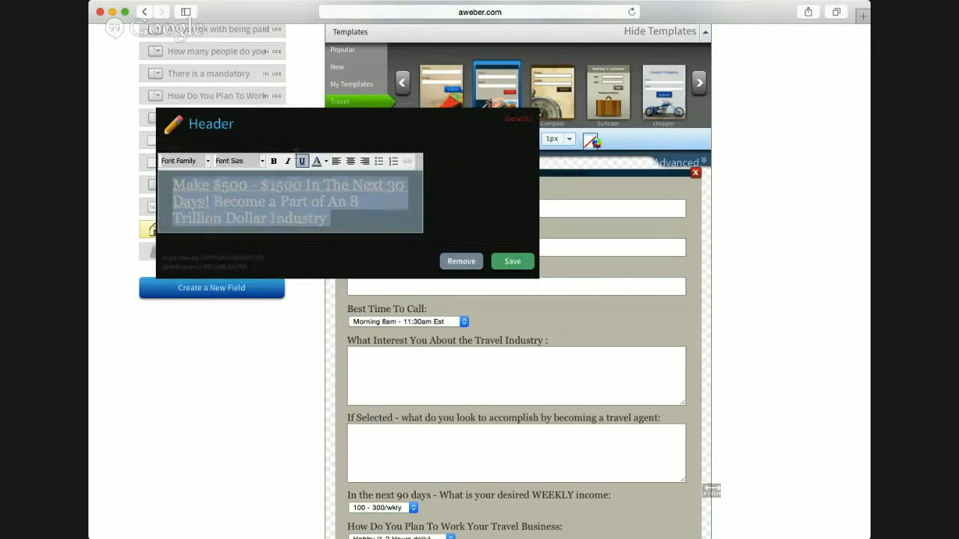
{"action": "left_click", "coordinate": [261, 160]}
{"action": "scroll", "coordinate": [241, 236], "scroll_direction": "down", "scroll_amount": 3}
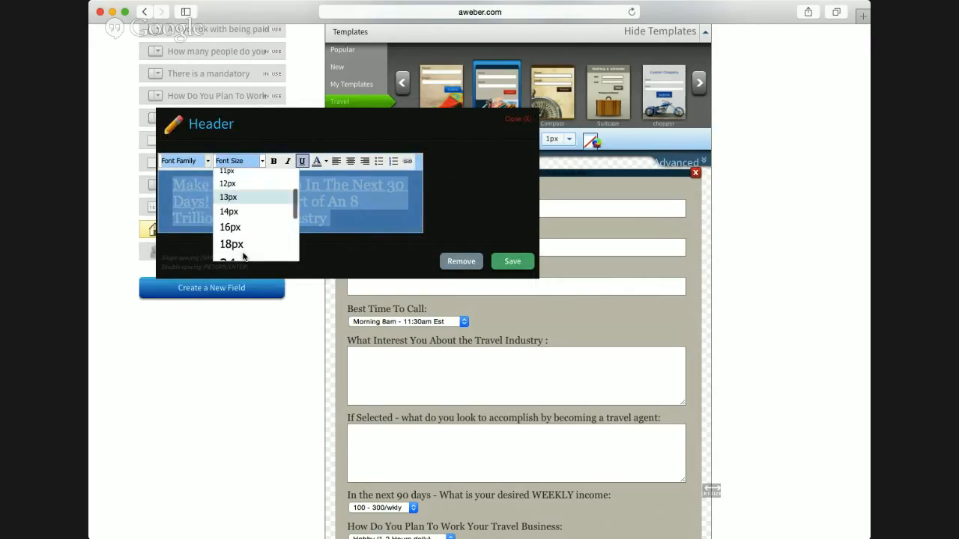
{"action": "left_click", "coordinate": [241, 234]}
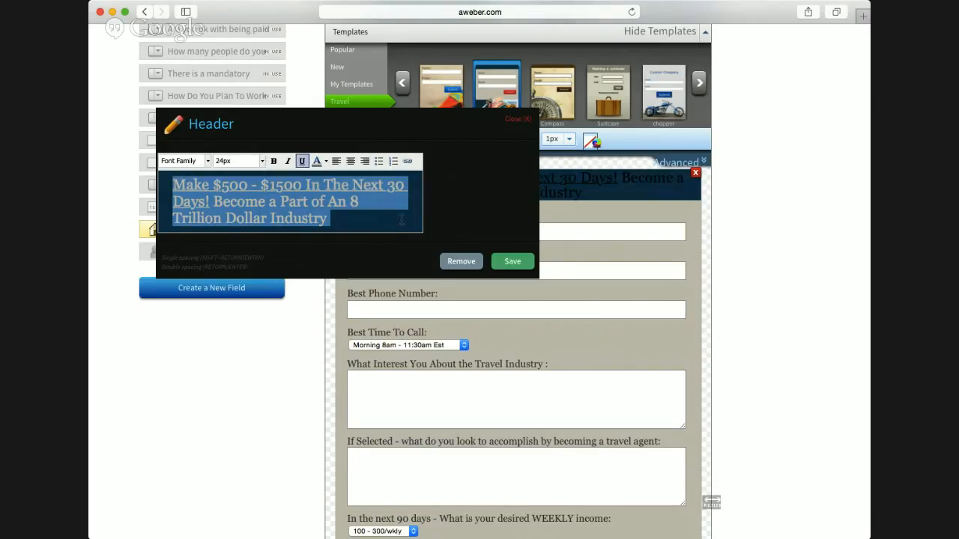
{"action": "left_click", "coordinate": [512, 261]}
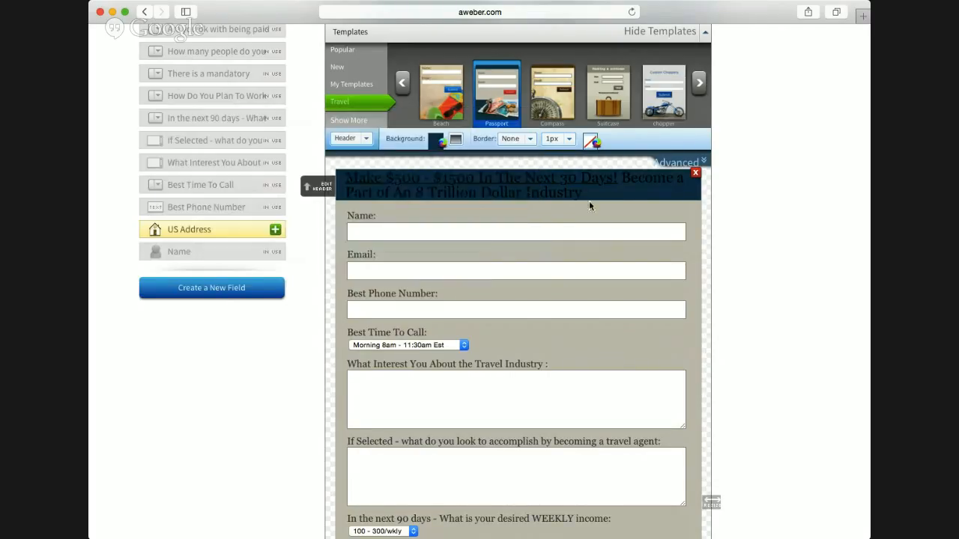
- Put "Become a Part of An 8 Trillion Dollar Industry" on its own line in the header and save it
{"action": "left_click", "coordinate": [622, 181]}
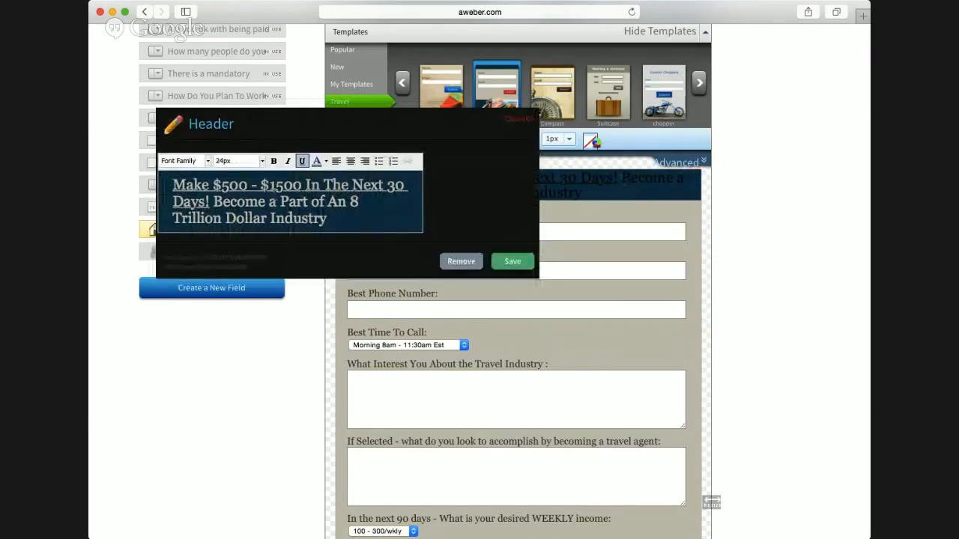
{"action": "left_click", "coordinate": [212, 202]}
{"action": "key", "text": "Return"}
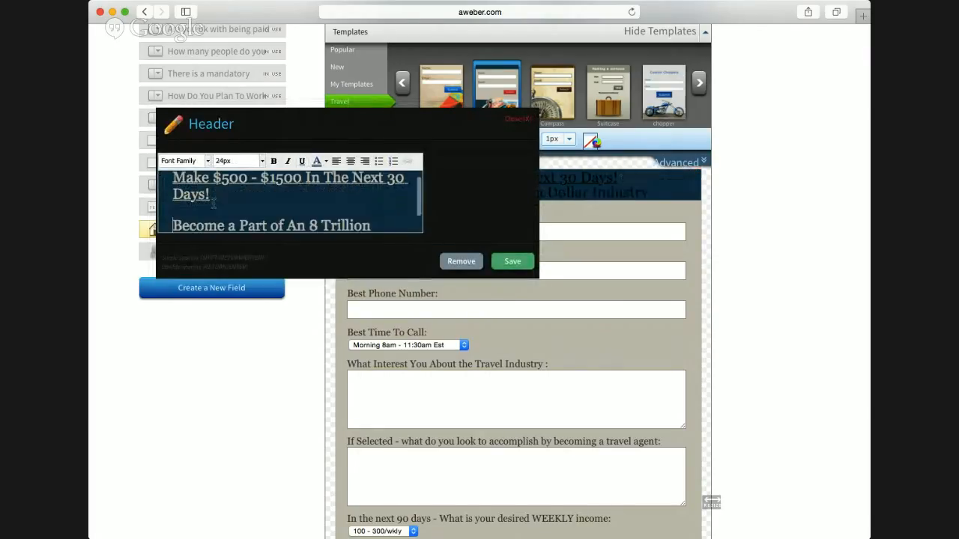
{"action": "left_click", "coordinate": [512, 261]}
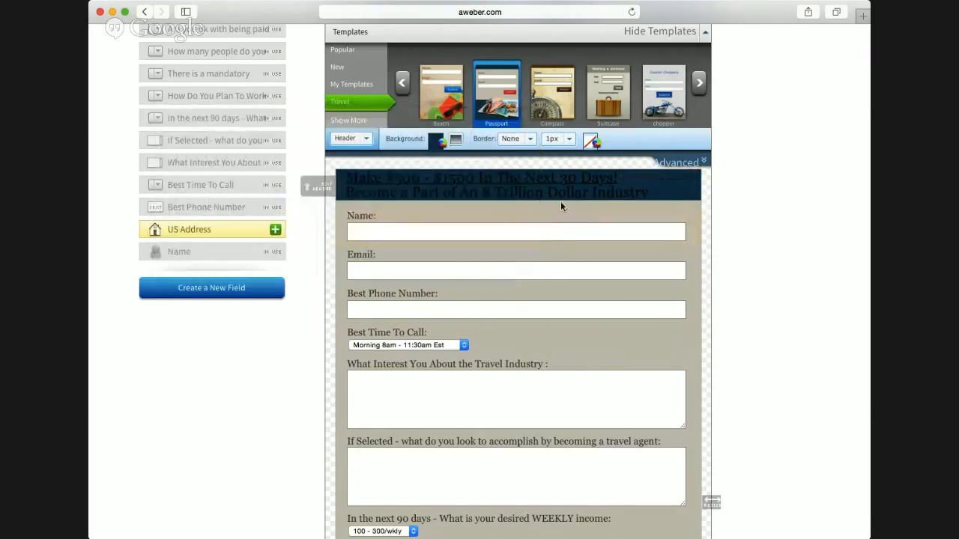
- Color the entire header text orange-red and save the header
{"action": "left_click", "coordinate": [648, 193]}
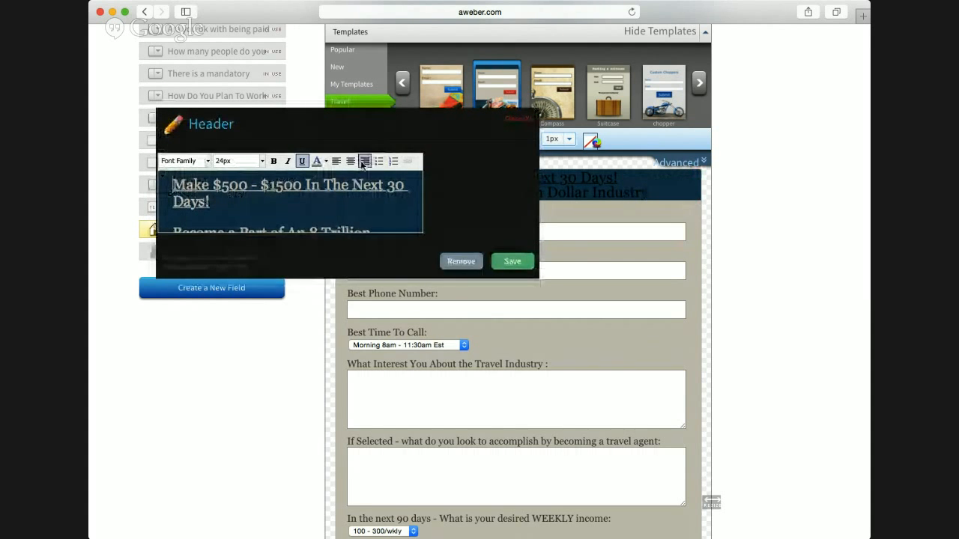
{"action": "scroll", "coordinate": [392, 185], "scroll_direction": "down", "scroll_amount": 3}
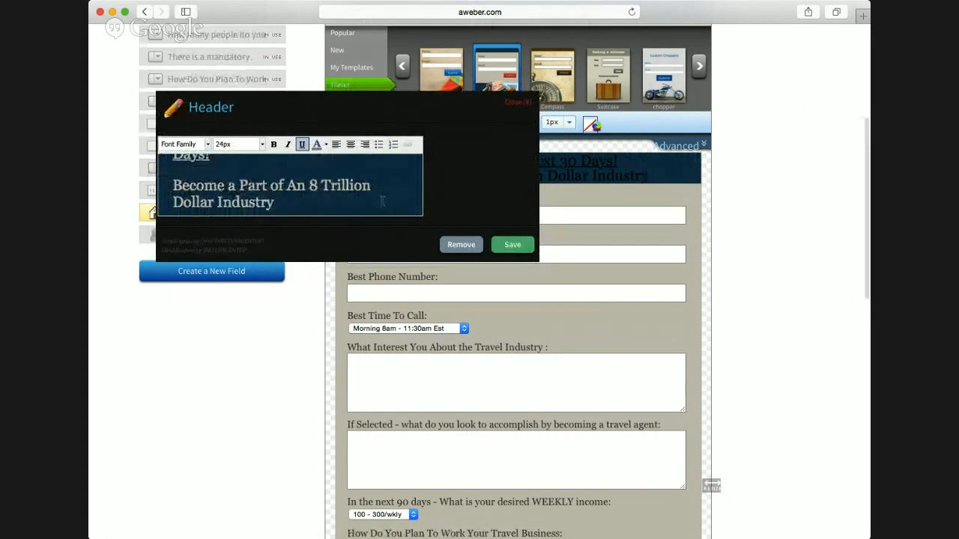
{"action": "left_click_drag", "start_coordinate": [379, 200], "coordinate": [325, 117]}
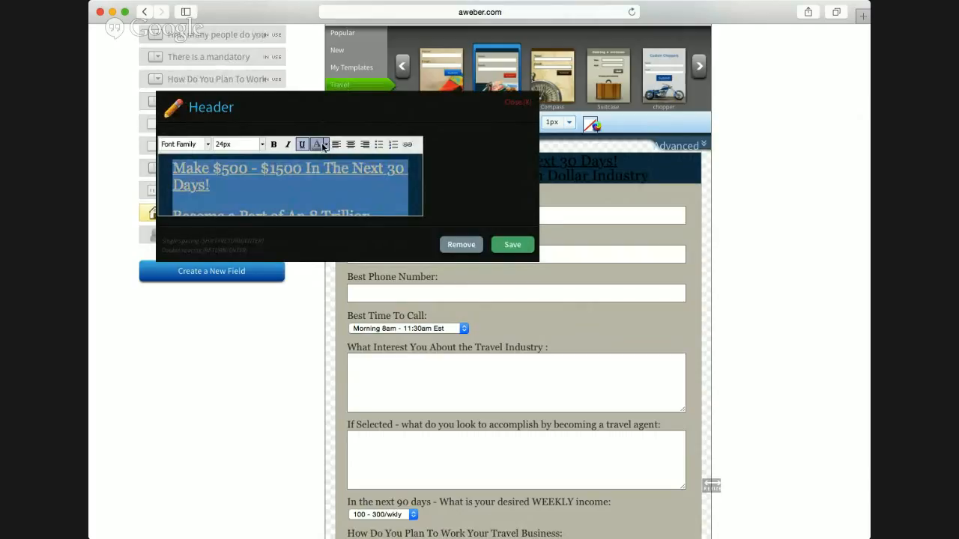
{"action": "left_click", "coordinate": [326, 146]}
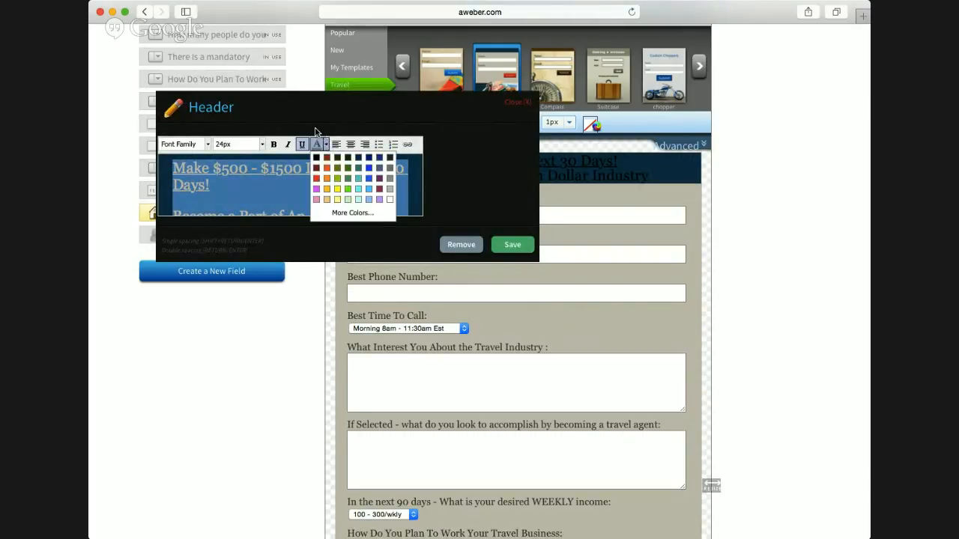
{"action": "left_click", "coordinate": [318, 147]}
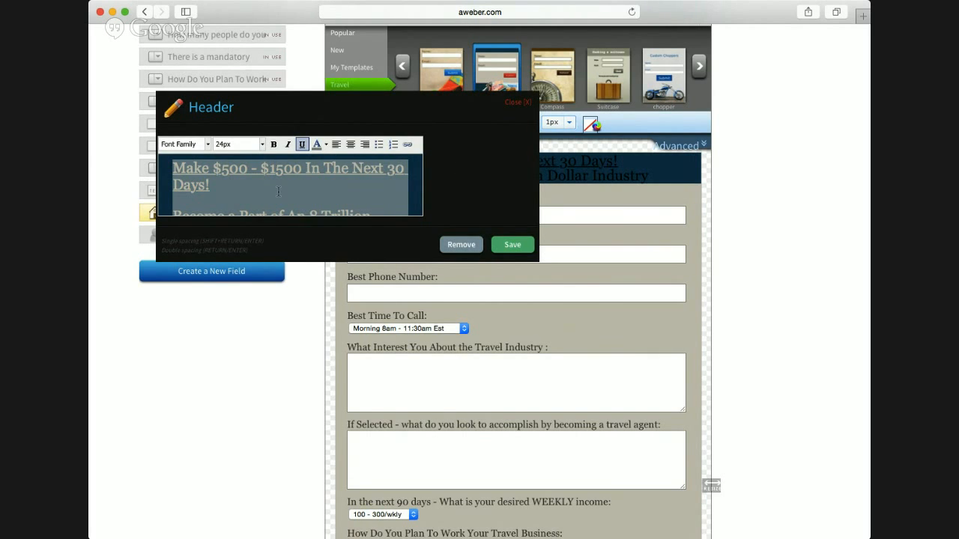
{"action": "scroll", "coordinate": [352, 190], "scroll_direction": "down", "scroll_amount": 3}
{"action": "left_click_drag", "start_coordinate": [338, 180], "coordinate": [218, 120]}
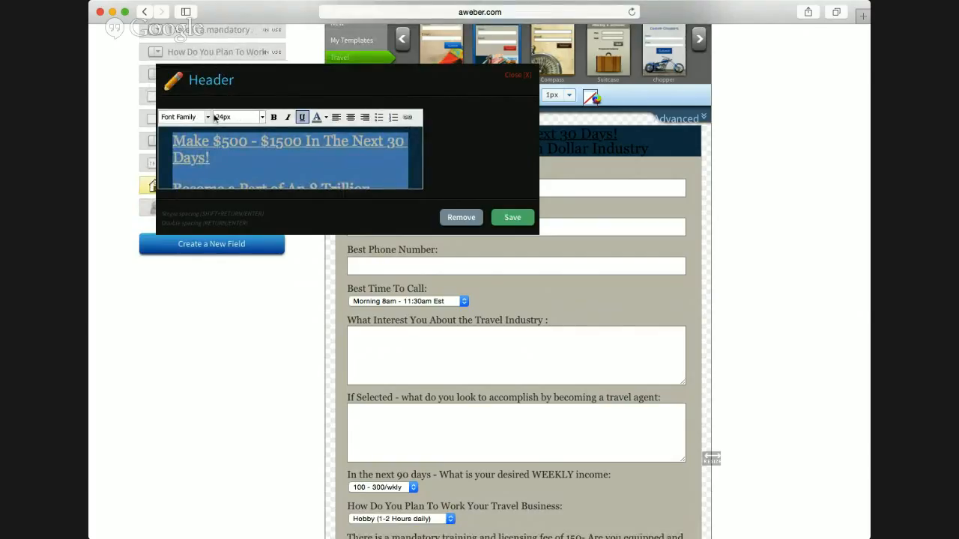
{"action": "left_click", "coordinate": [321, 118]}
{"action": "left_click", "coordinate": [326, 141]}
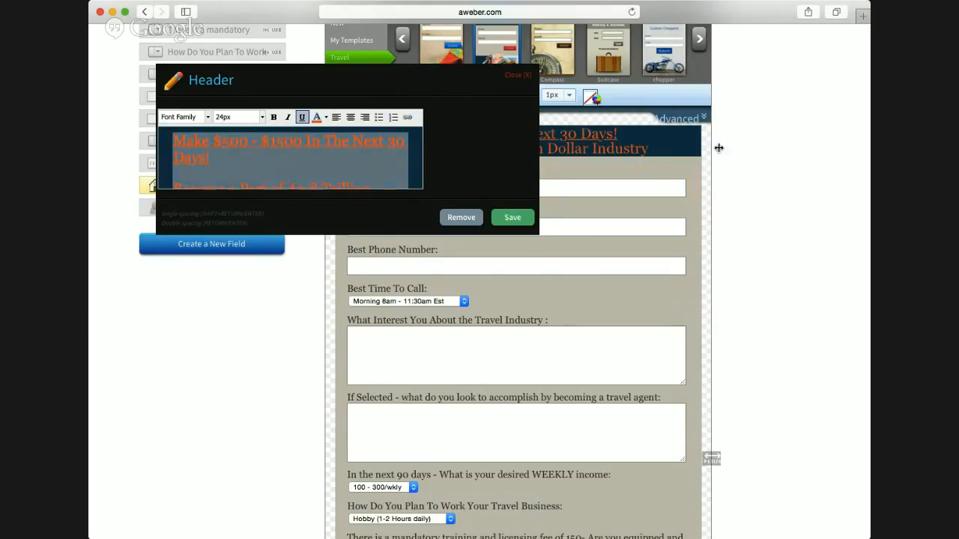
{"action": "left_click", "coordinate": [513, 217]}
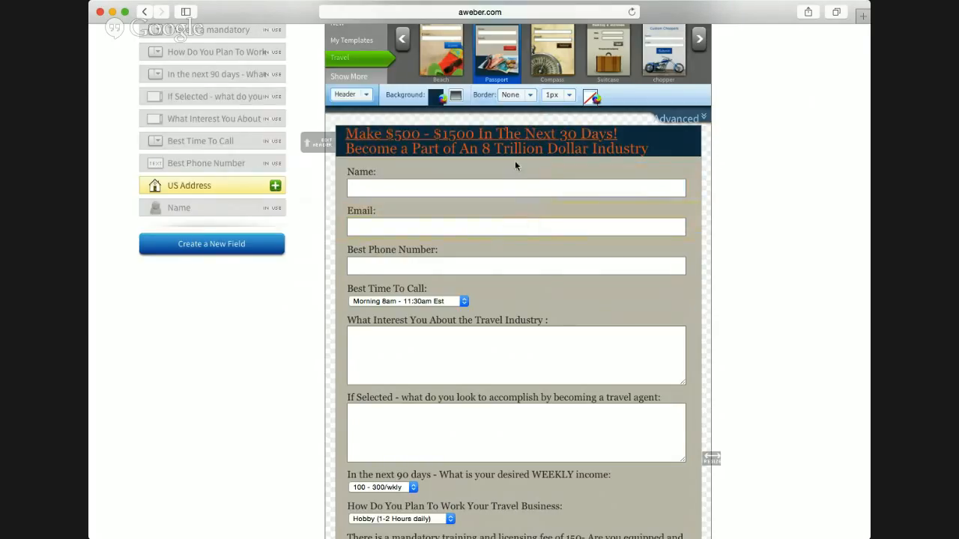
{"action": "left_click", "coordinate": [663, 159]}
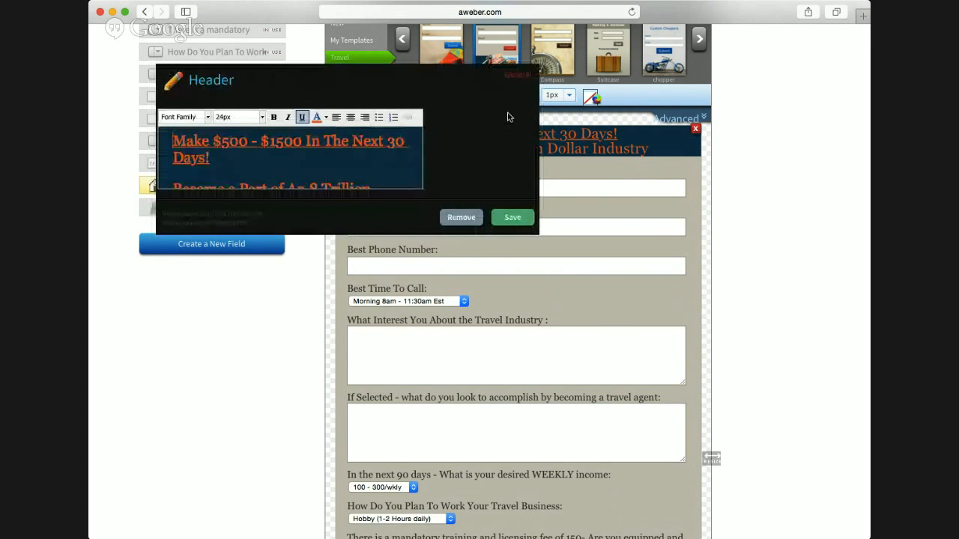
{"action": "left_click", "coordinate": [510, 218]}
- Save the form design and proceed to Step 2 for the form's settings
{"action": "scroll", "coordinate": [536, 113], "scroll_direction": "down", "scroll_amount": 15}
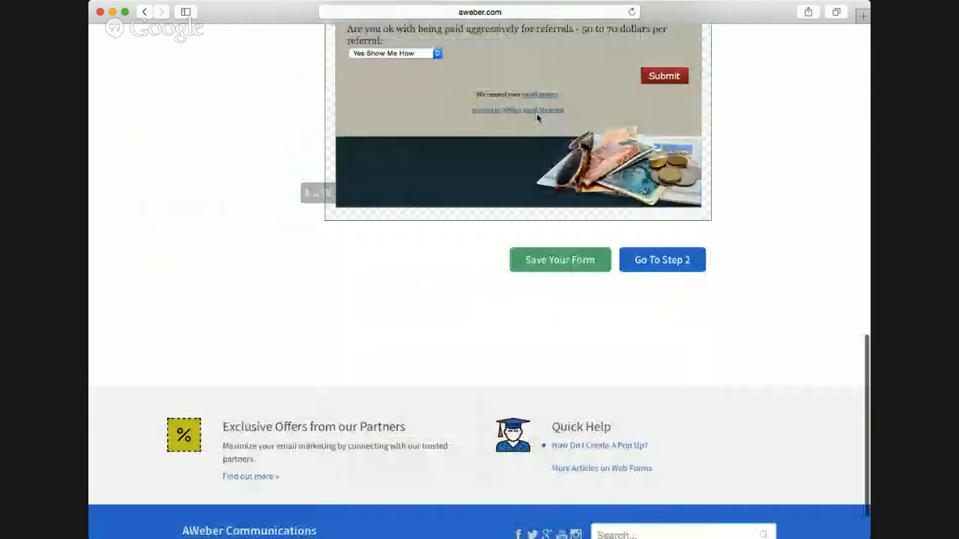
{"action": "left_click", "coordinate": [531, 199]}
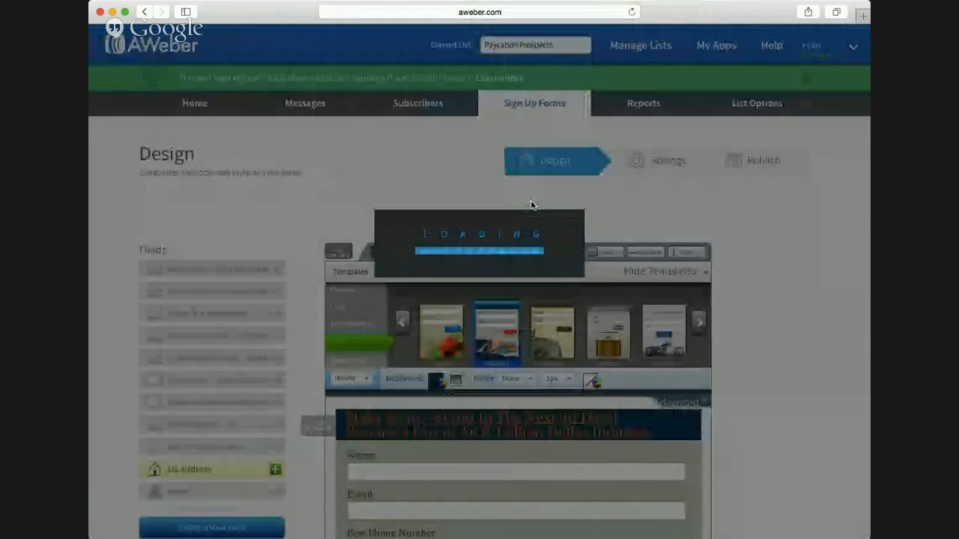
{"action": "scroll", "coordinate": [531, 202], "scroll_direction": "down", "scroll_amount": 15}
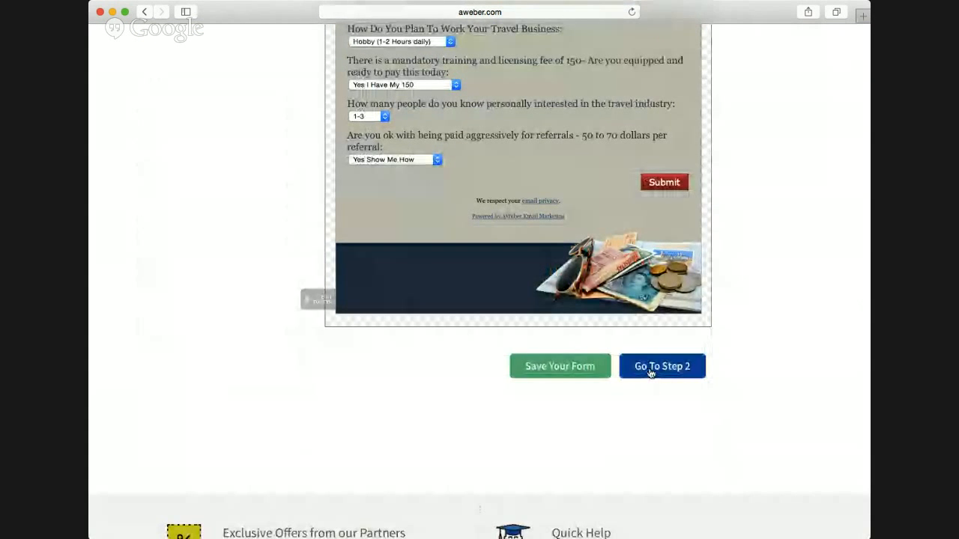
{"action": "scroll", "coordinate": [651, 371], "scroll_direction": "down", "scroll_amount": 2}
{"action": "left_click", "coordinate": [646, 317]}
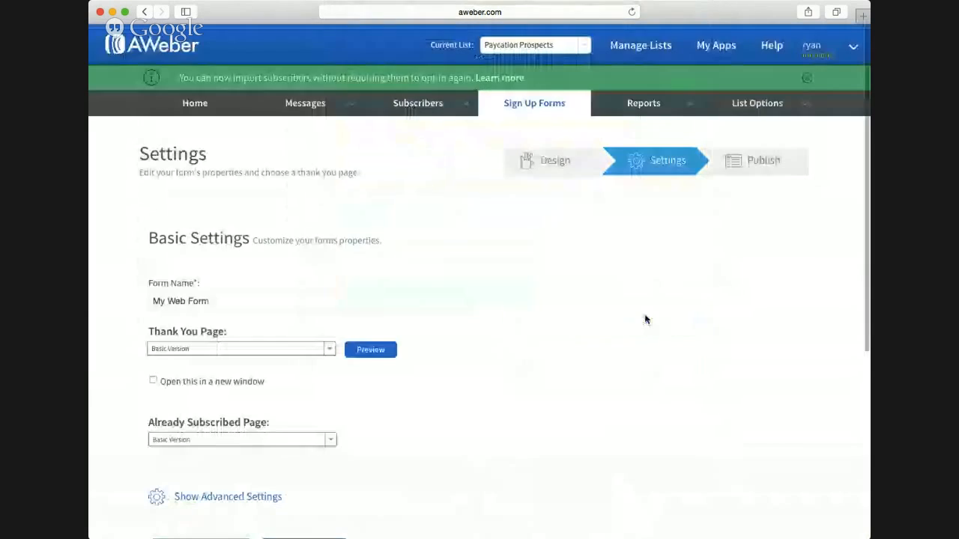
- Rename the form as "Paycation Prospect Form" in the basic settings
{"action": "scroll", "coordinate": [556, 268], "scroll_direction": "down", "scroll_amount": 5}
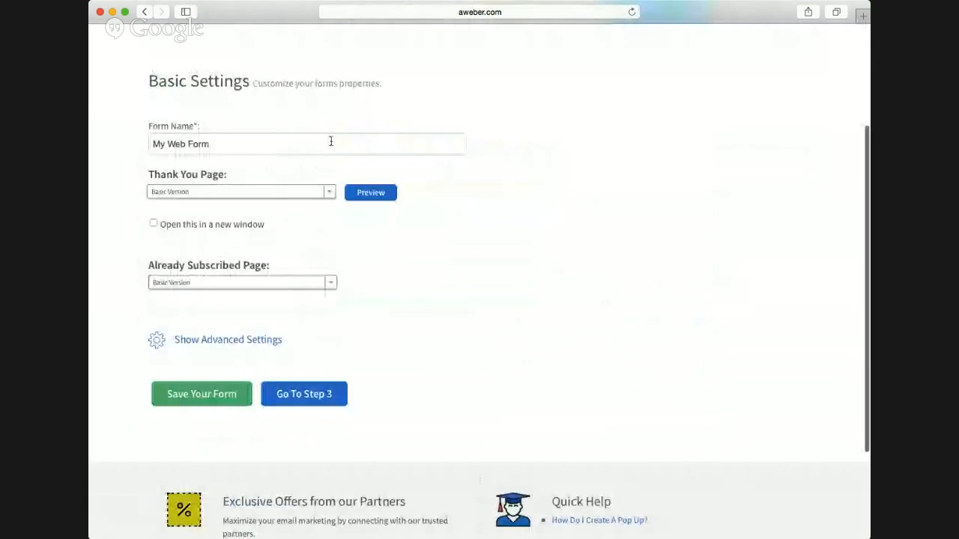
{"action": "left_click", "coordinate": [292, 135]}
{"action": "double_click", "coordinate": [264, 146]}
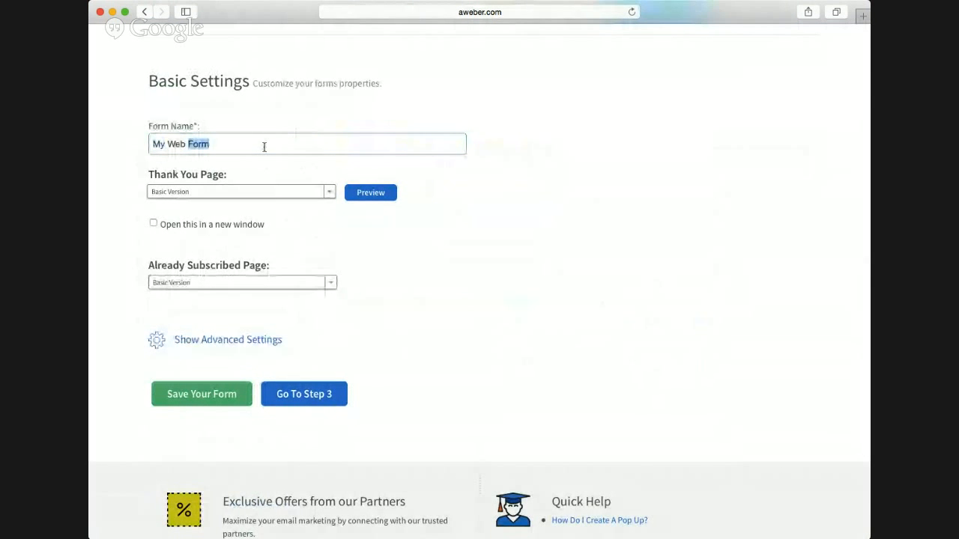
{"action": "triple_click", "coordinate": [264, 147]}
{"action": "type", "text": "Payction"}
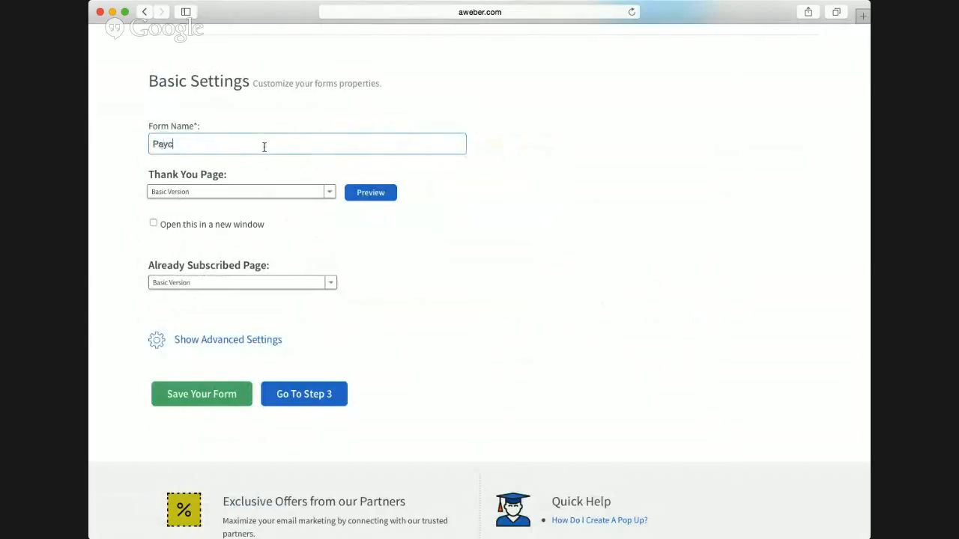
{"action": "key", "text": "BackSpace"}
{"action": "key", "text": "BackSpace"}
{"action": "type", "text": "ation Prosepc"}
{"action": "type", "text": "rom"}
{"action": "key", "text": "BackSpace"}
{"action": "key", "text": "BackSpace"}
{"action": "type", "text": "om"}
{"action": "key", "text": "BackSpace"}
{"action": "key", "text": "BackSpace"}
{"action": "left_click", "coordinate": [332, 196]}
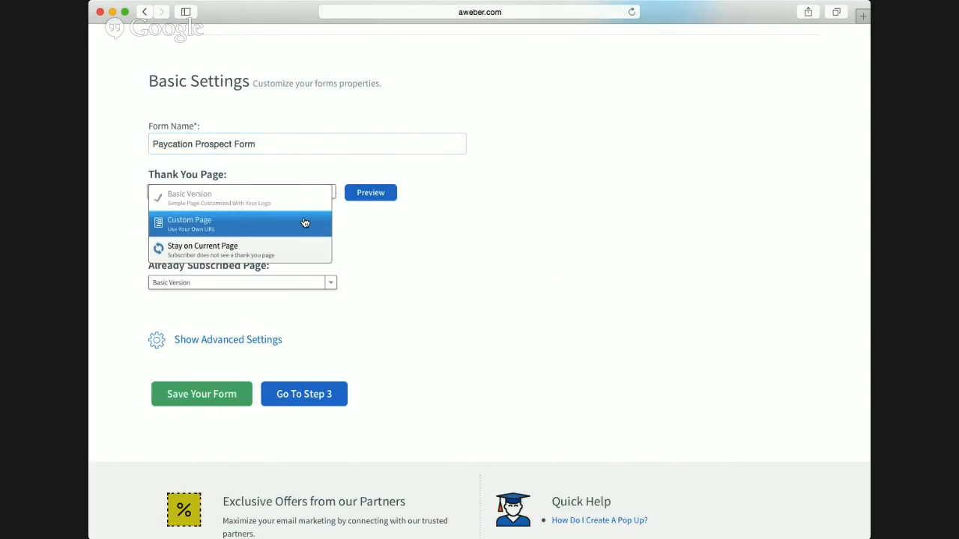
{"action": "left_click", "coordinate": [305, 222]}
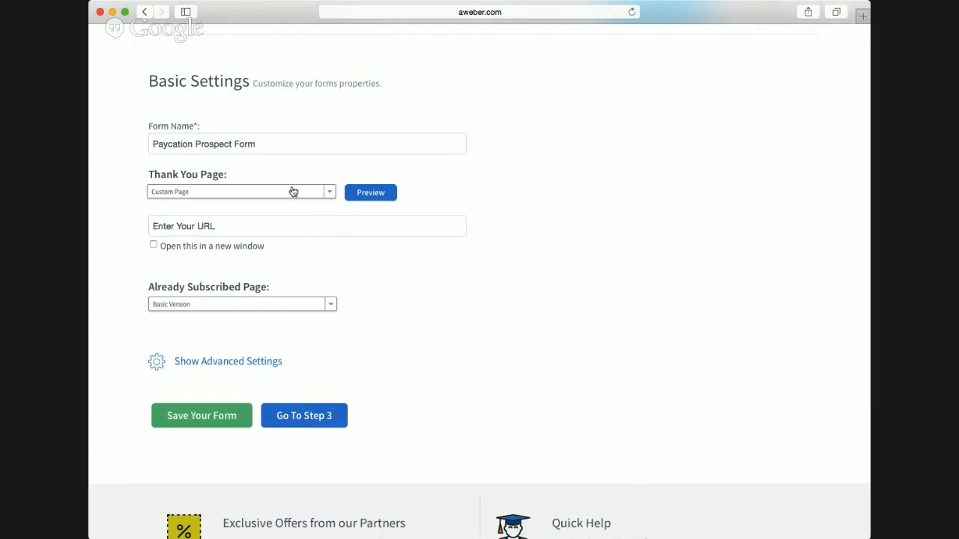
{"action": "left_click", "coordinate": [204, 225]}
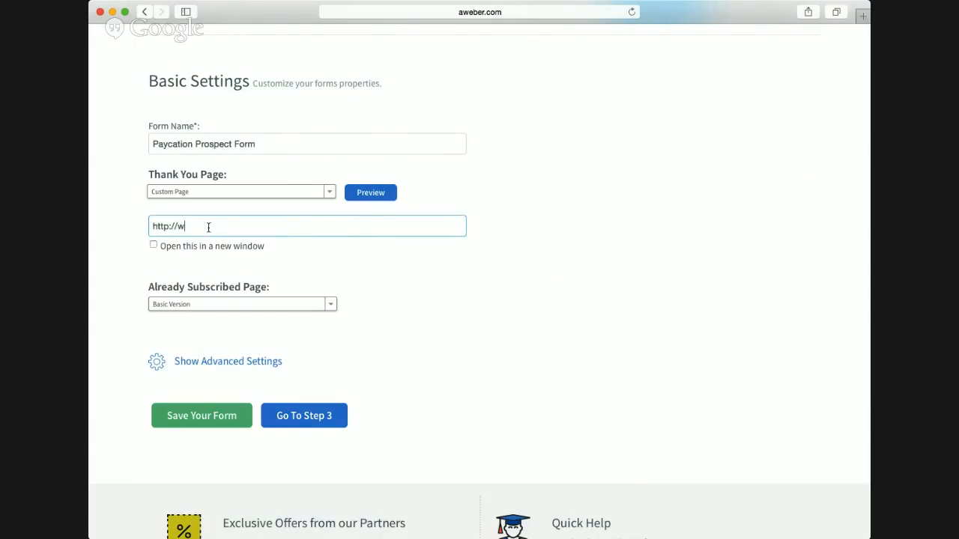
{"action": "type", "text": "cloud10network.com"}
{"action": "left_click", "coordinate": [153, 245]}
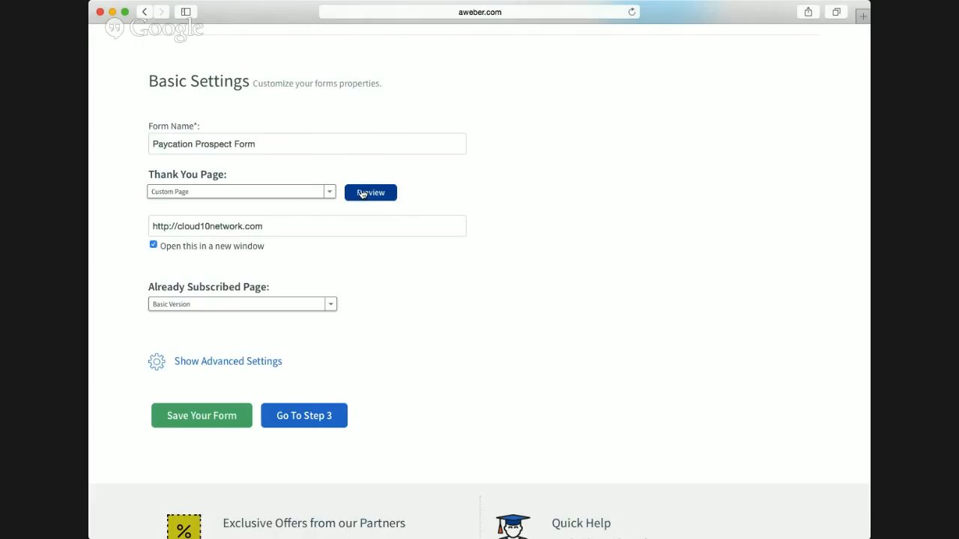
{"action": "left_click", "coordinate": [362, 193]}
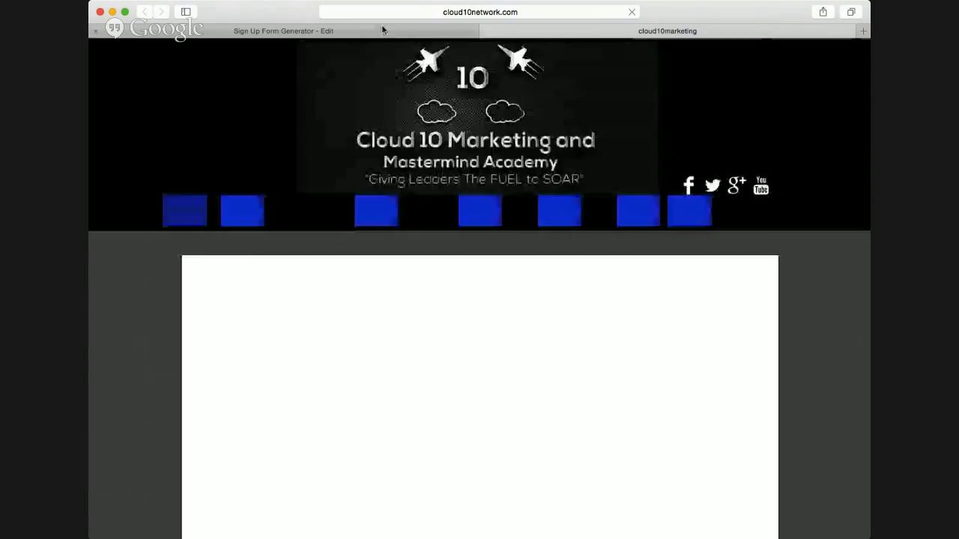
{"action": "left_click", "coordinate": [382, 29]}
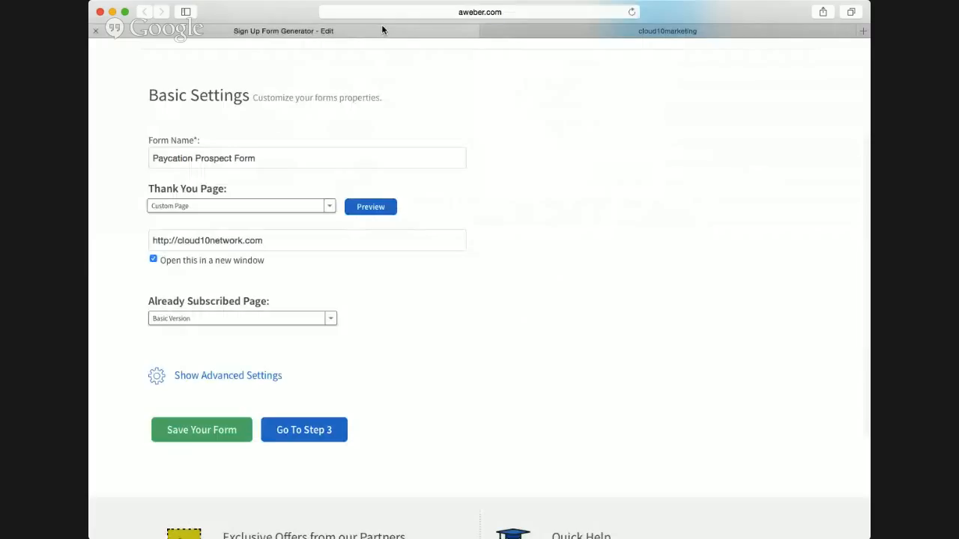
{"action": "key", "text": "BackSpace"}
{"action": "key", "text": "BackSpace"}
{"action": "key", "text": "BackSpace"}
{"action": "key", "text": "BackSpace"}
{"action": "key", "text": "BackSpace"}
{"action": "type", "text": "Life"}
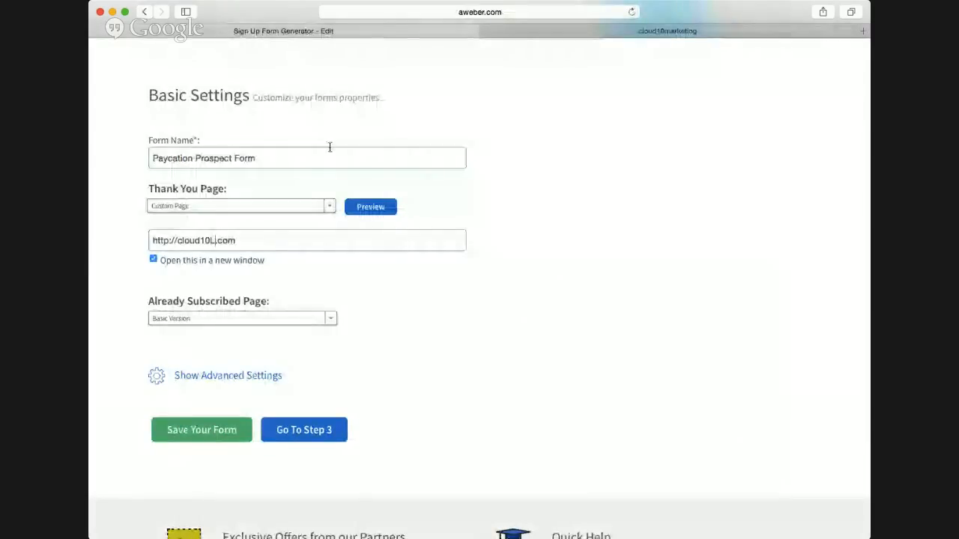
{"action": "left_click", "coordinate": [486, 31]}
- Preview the custom thank you page, look through its video and opt-in fields, and close it
{"action": "left_click", "coordinate": [357, 194]}
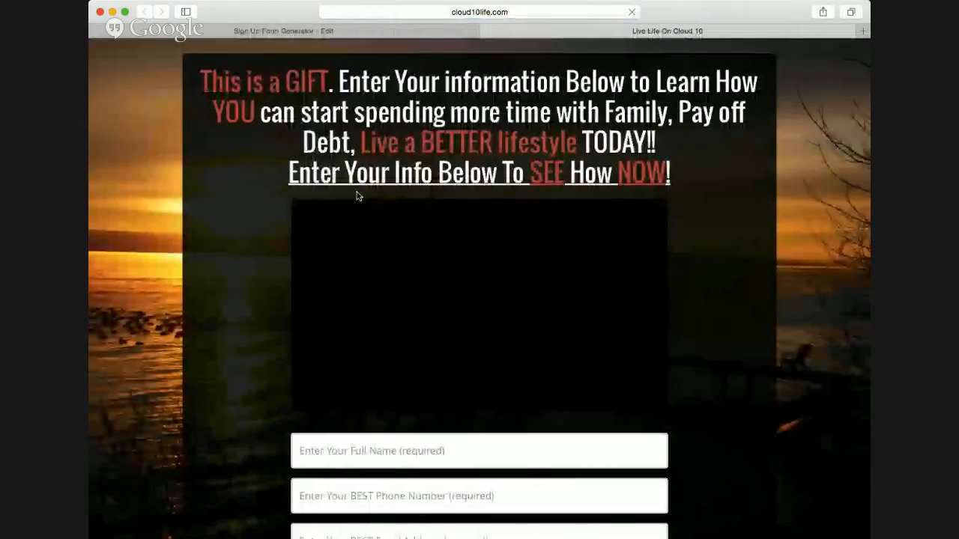
{"action": "scroll", "coordinate": [356, 191], "scroll_direction": "down", "scroll_amount": 3}
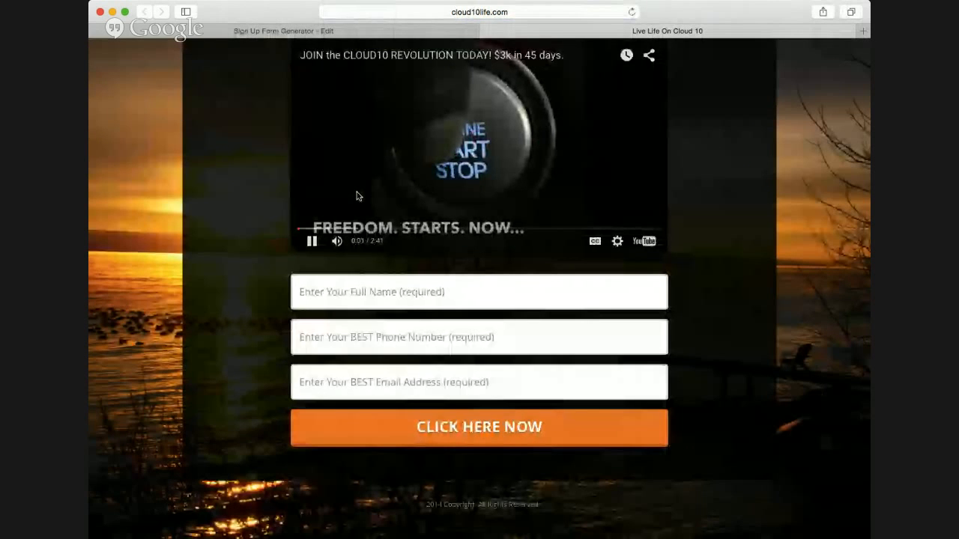
{"action": "scroll", "coordinate": [481, 42], "scroll_direction": "up", "scroll_amount": 3}
{"action": "key", "text": "super+w"}
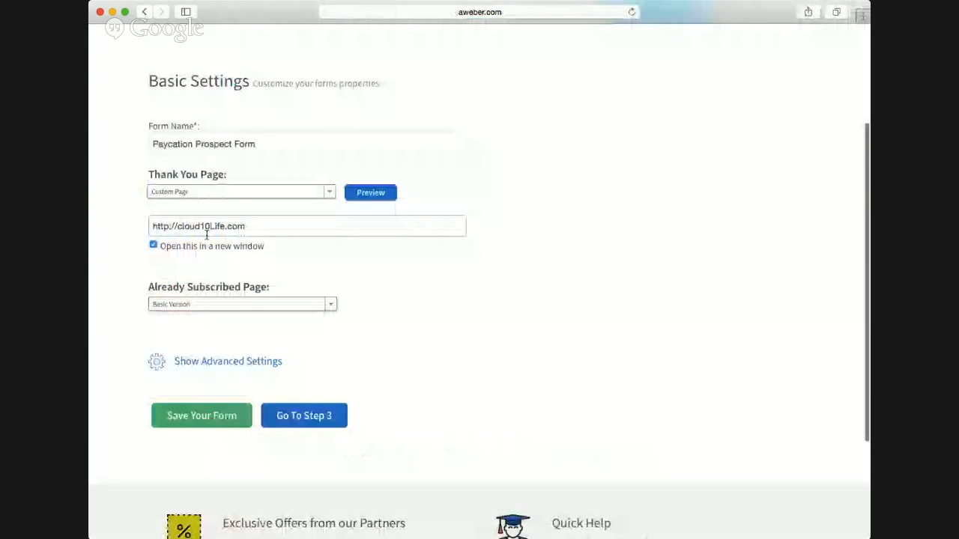
- Save the form settings and proceed to Step 3 for publishing the form
{"action": "scroll", "coordinate": [205, 355], "scroll_direction": "down", "scroll_amount": 1}
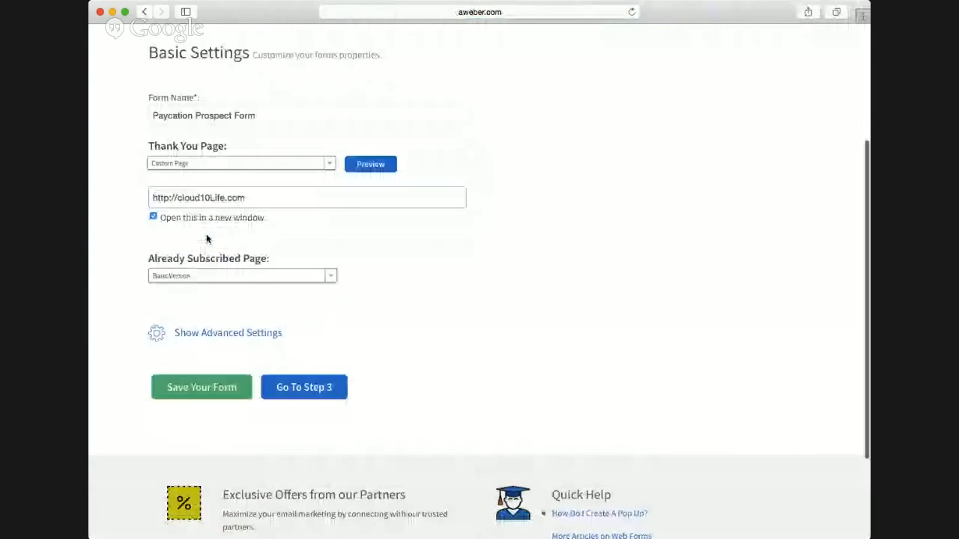
{"action": "left_click", "coordinate": [189, 395]}
{"action": "scroll", "coordinate": [188, 392], "scroll_direction": "down", "scroll_amount": 5}
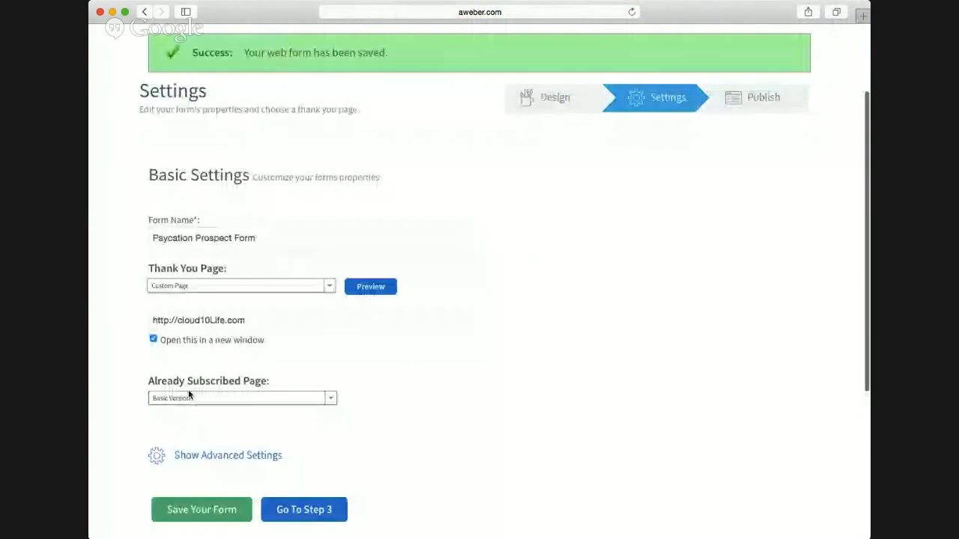
{"action": "left_click", "coordinate": [295, 260]}
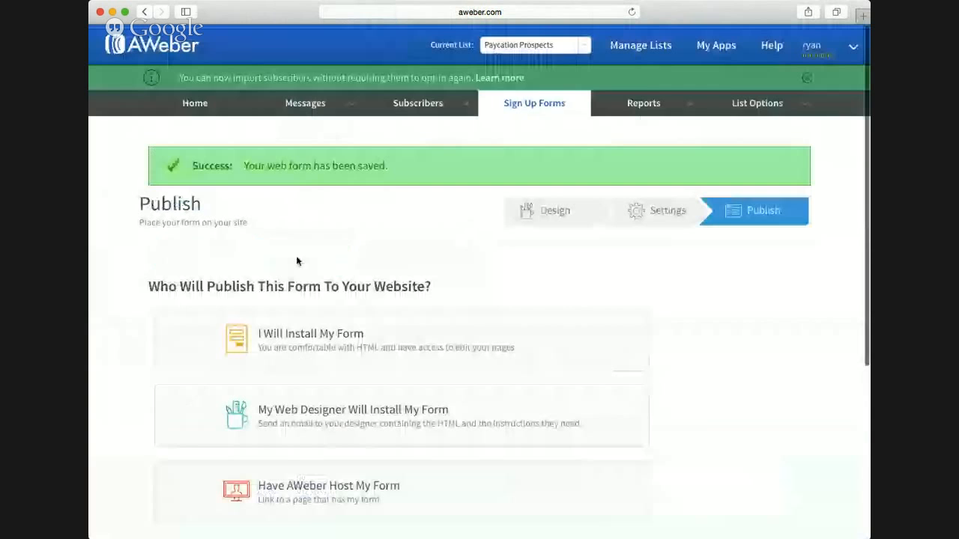
- Choose to have AWeber host the form and place the cursor in its generated link
{"action": "scroll", "coordinate": [295, 260], "scroll_direction": "down", "scroll_amount": 5}
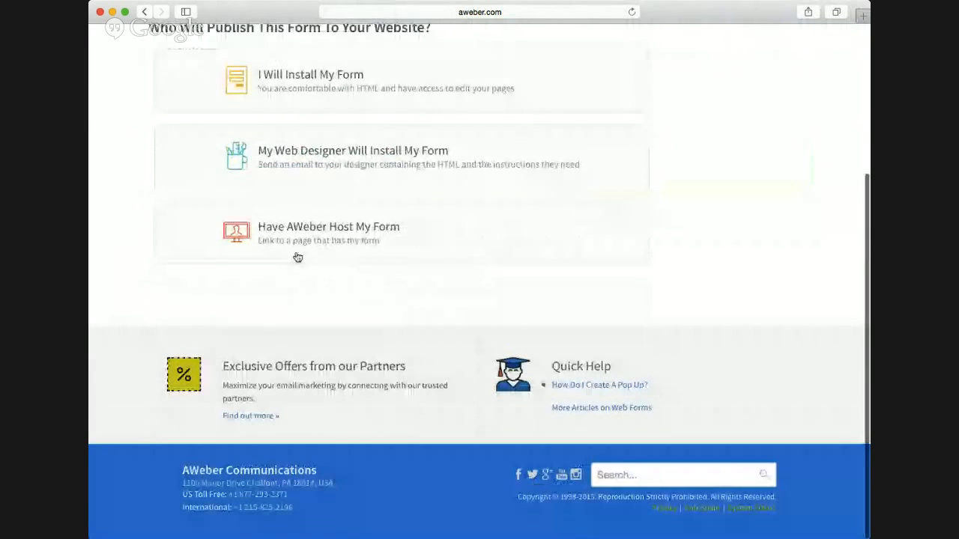
{"action": "left_click", "coordinate": [291, 240]}
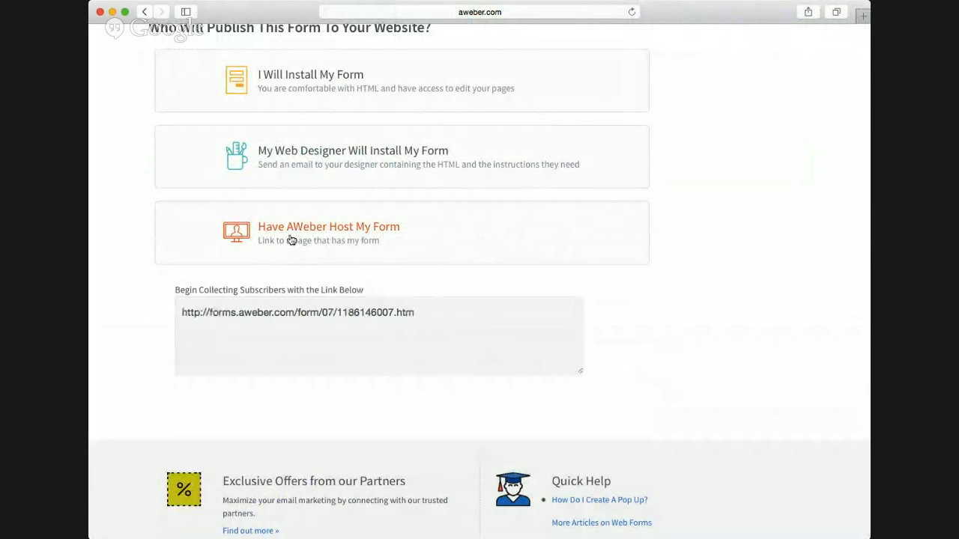
{"action": "left_click", "coordinate": [229, 315]}
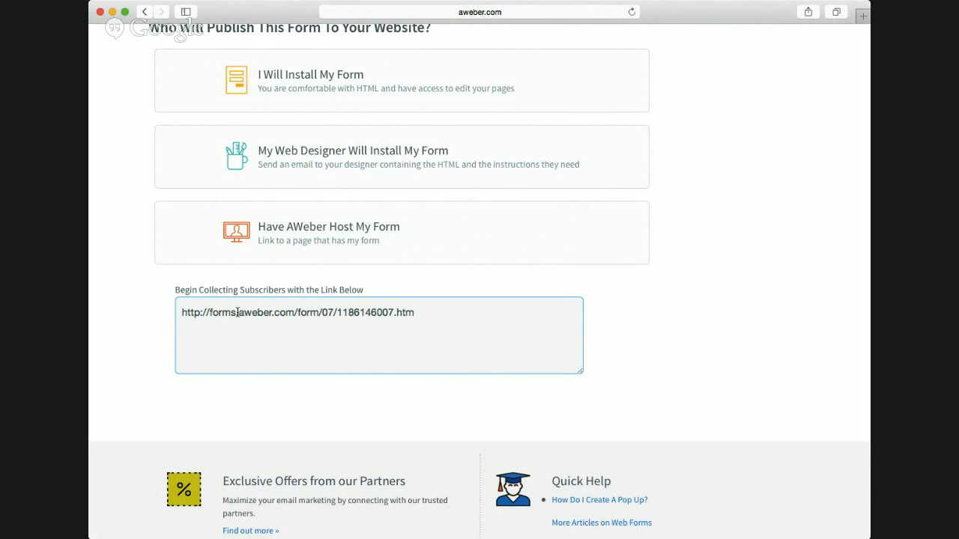
{"action": "scroll", "coordinate": [236, 311], "scroll_direction": "down", "scroll_amount": 1}
{"action": "scroll", "coordinate": [237, 313], "scroll_direction": "up", "scroll_amount": 5}
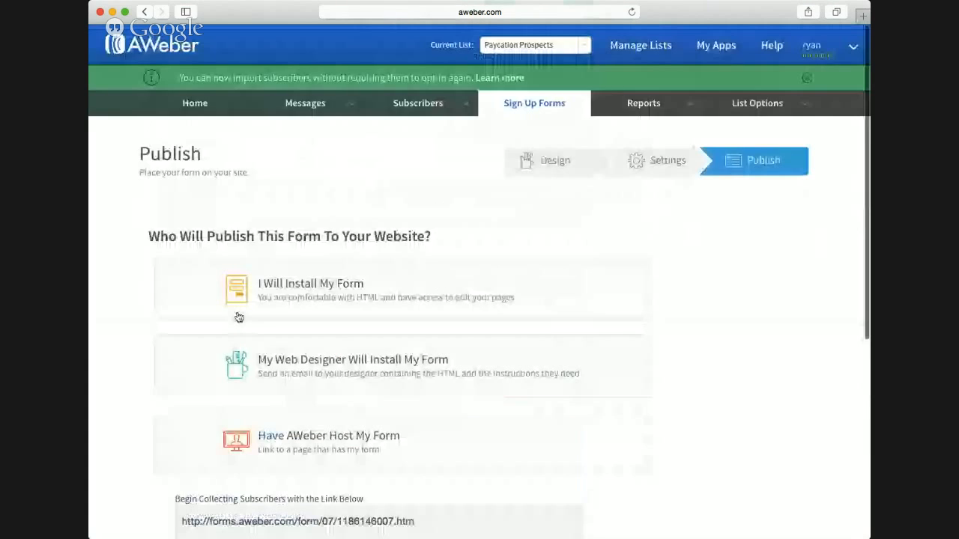
{"action": "scroll", "coordinate": [238, 317], "scroll_direction": "down", "scroll_amount": 3}
{"action": "scroll", "coordinate": [238, 315], "scroll_direction": "up", "scroll_amount": 3}
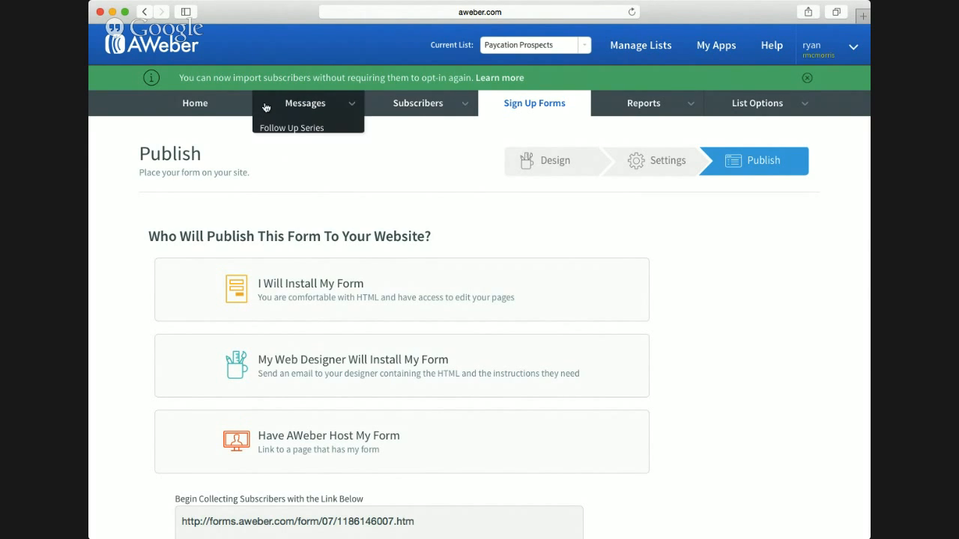
{"action": "scroll", "coordinate": [391, 122], "scroll_direction": "down", "scroll_amount": 2}
{"action": "scroll", "coordinate": [393, 121], "scroll_direction": "up", "scroll_amount": 2}
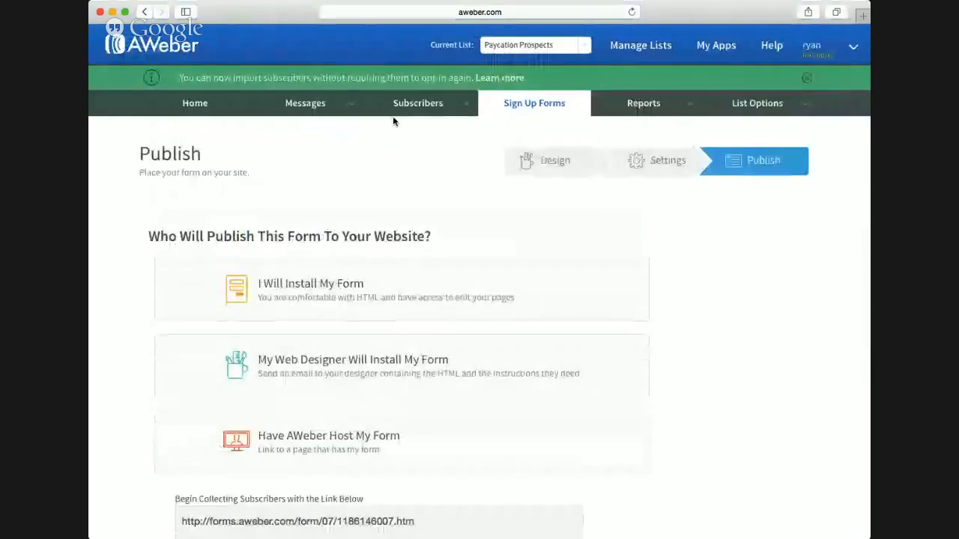
{"action": "key", "text": "super+Tab"}
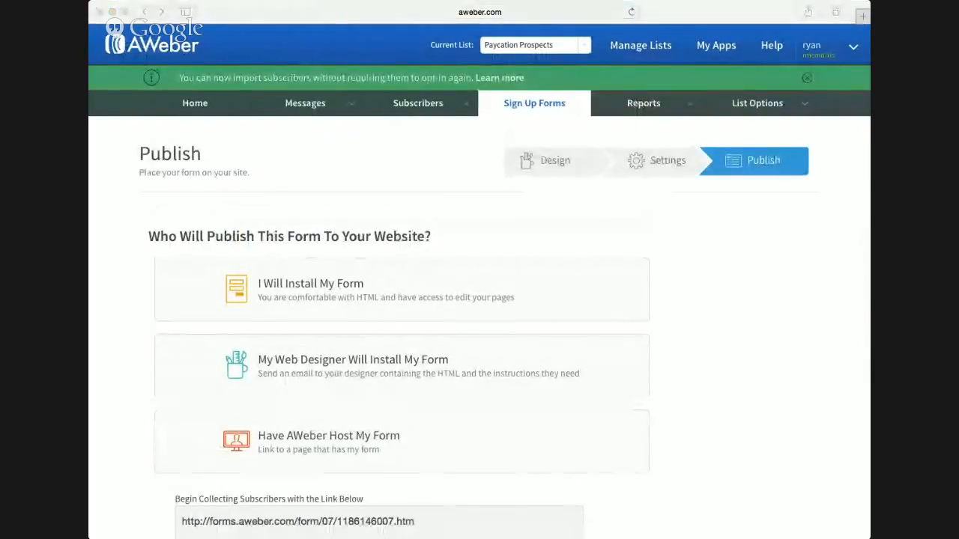